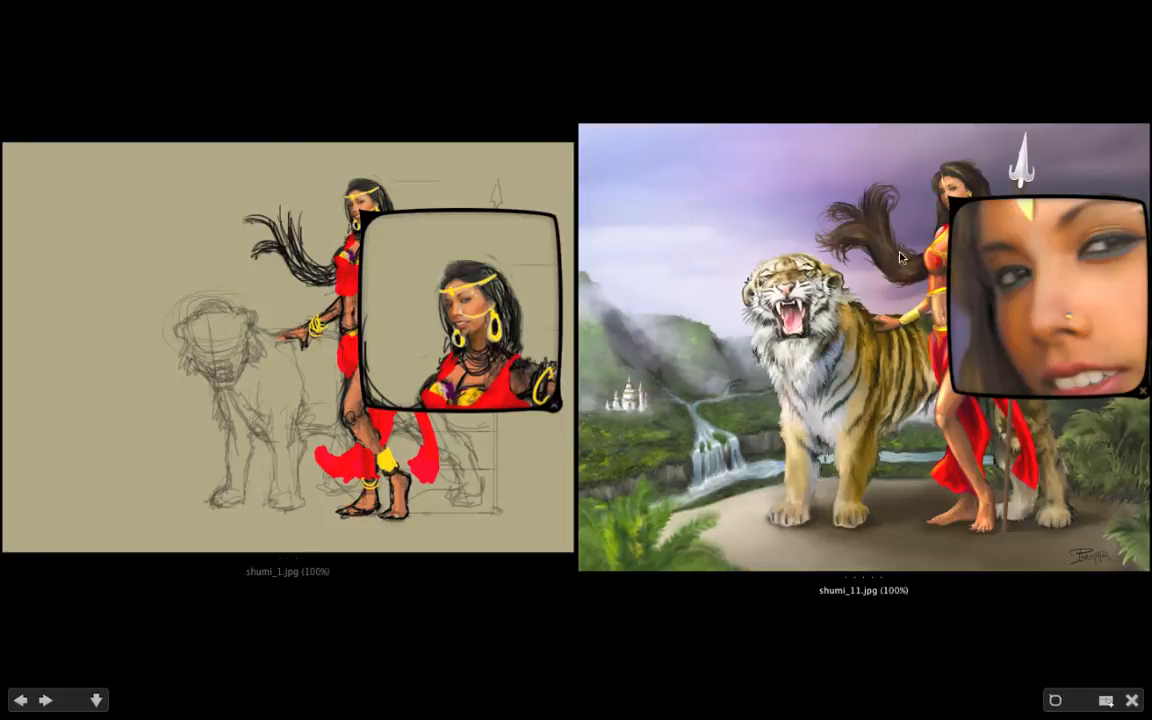
Exit the full-screen comparison of the two shumi images and open arab_shumi_process.jpg in Photoshop.
{"action": "key", "text": "Escape"}
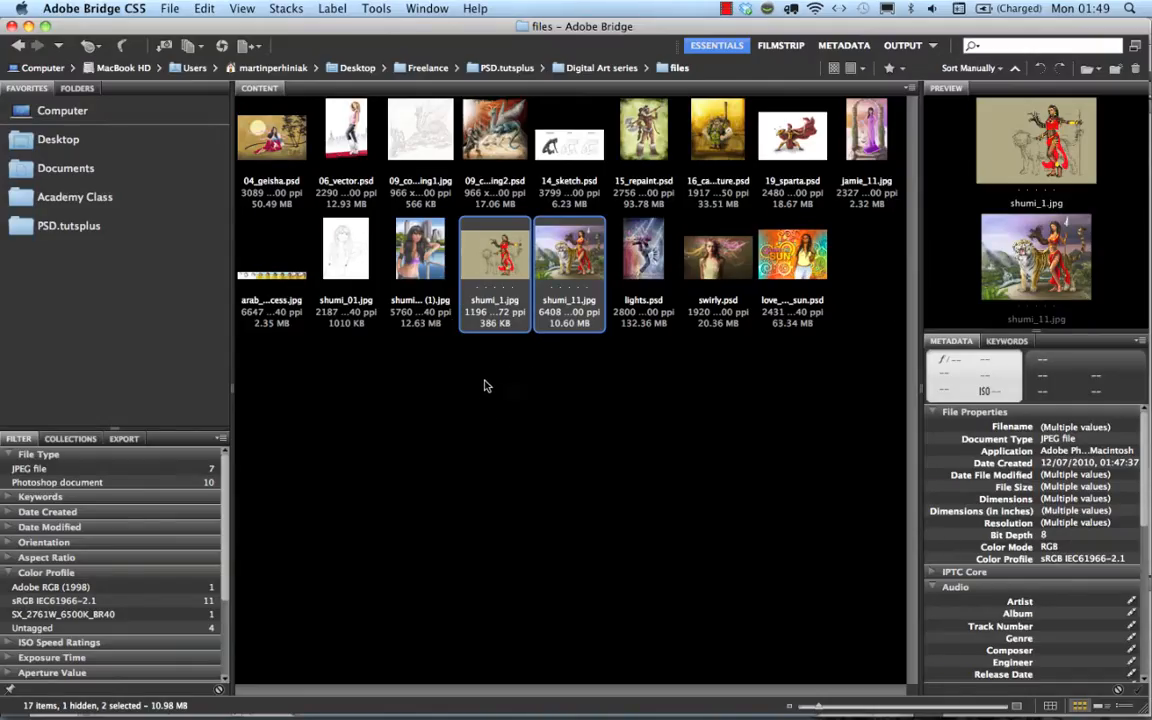
{"action": "left_click", "coordinate": [587, 336]}
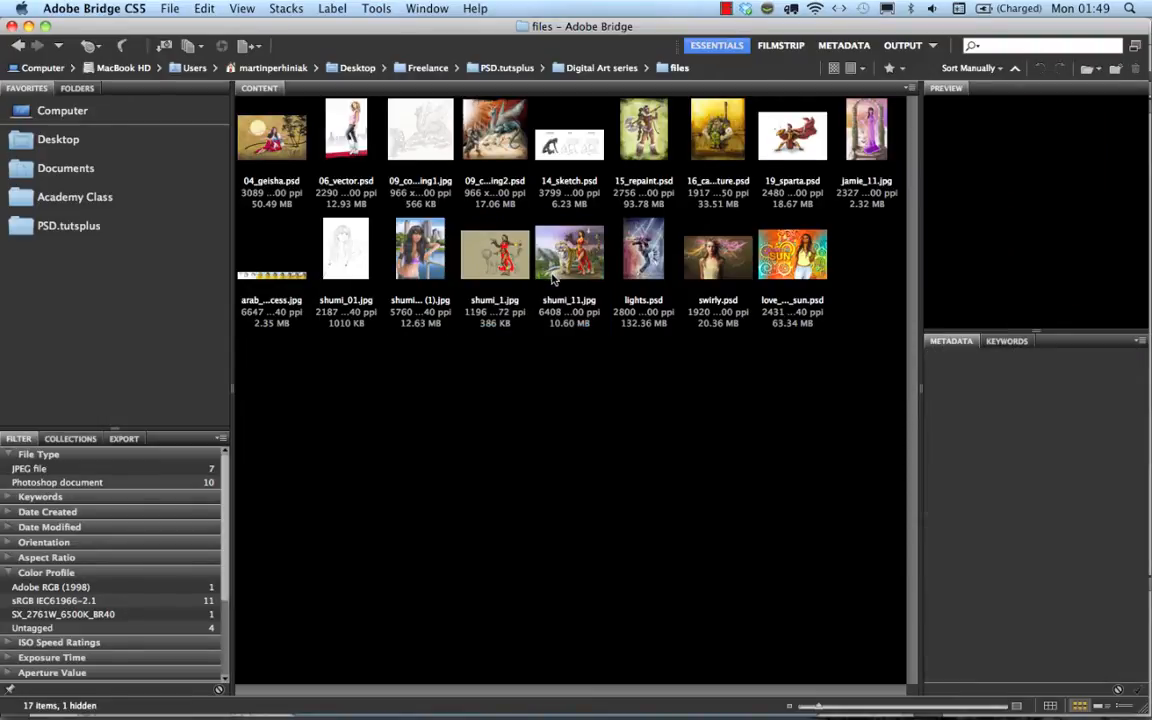
{"action": "left_click", "coordinate": [279, 279]}
{"action": "double_click", "coordinate": [282, 279]}
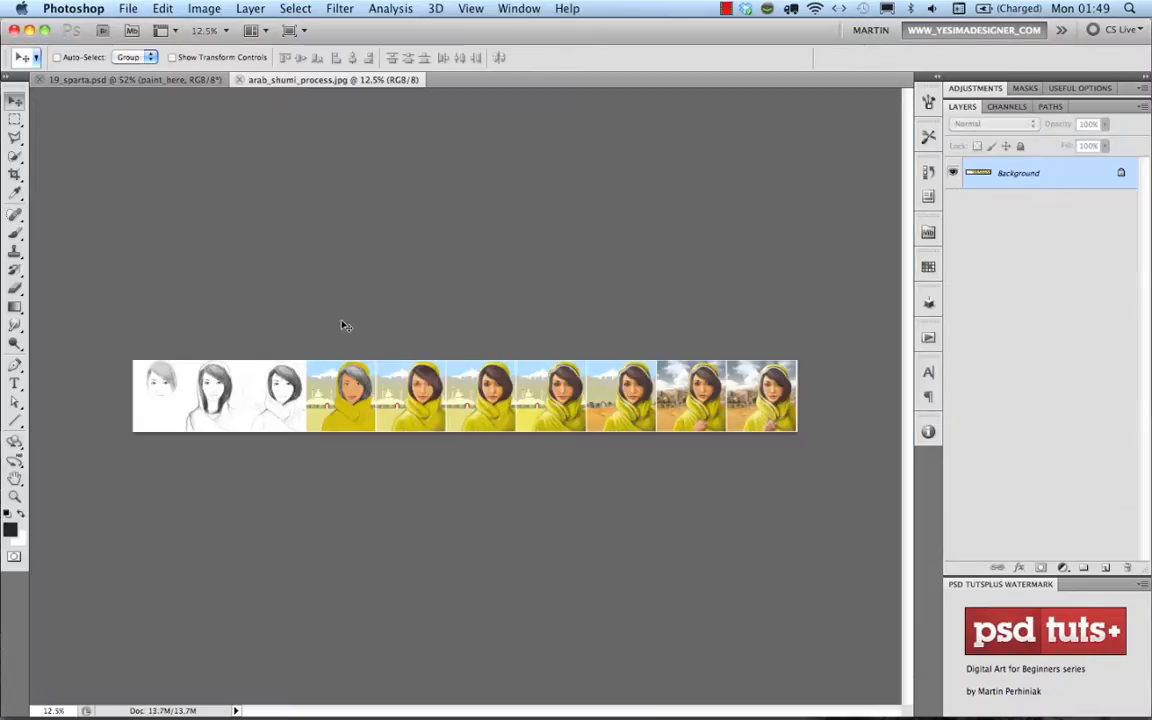
Examine the pencil sketch stages of the headscarf portrait at 100% magnification, starting from the first face drawing.
{"action": "key", "text": "super+1"}
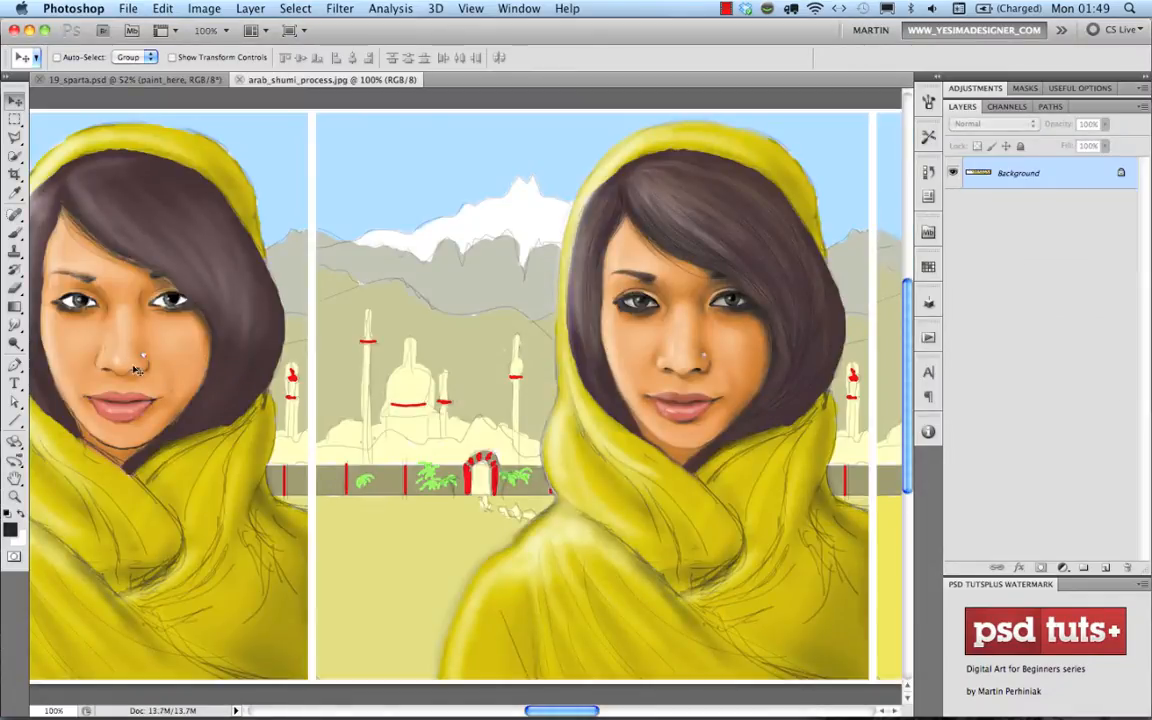
{"action": "mouse_move", "coordinate": [133, 340]}
{"action": "left_mouse_down"}
{"action": "mouse_move", "coordinate": [509, 303]}
{"action": "mouse_move", "coordinate": [607, 347]}
{"action": "mouse_move", "coordinate": [704, 314]}
{"action": "left_mouse_up"}
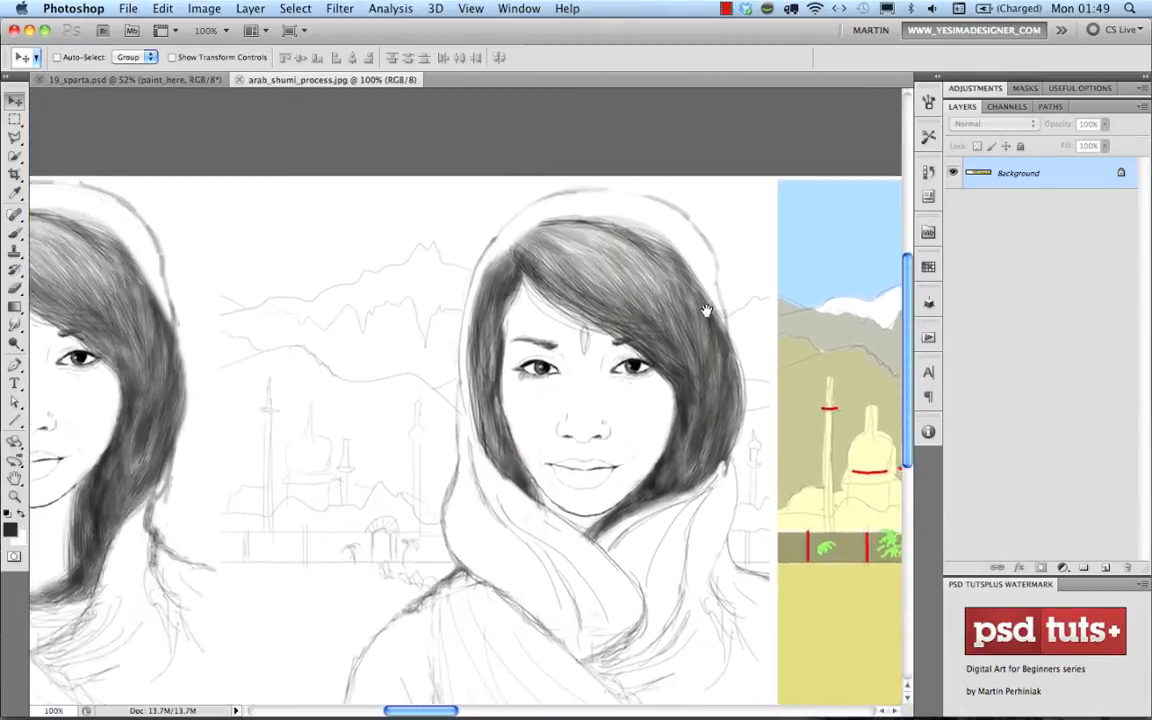
{"action": "scroll", "coordinate": [611, 285], "scroll_direction": "left", "scroll_amount": 10}
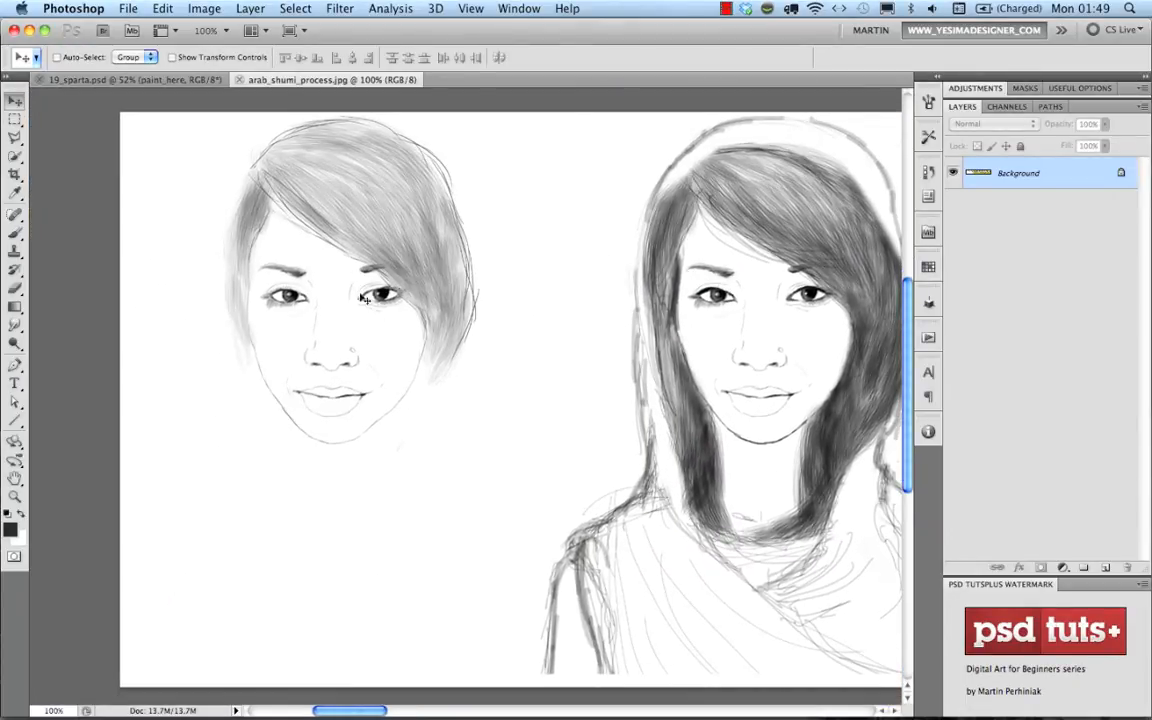
{"action": "left_click_drag", "start_coordinate": [602, 321], "coordinate": [510, 308]}
{"action": "scroll", "coordinate": [510, 308], "scroll_direction": "right", "scroll_amount": 15}
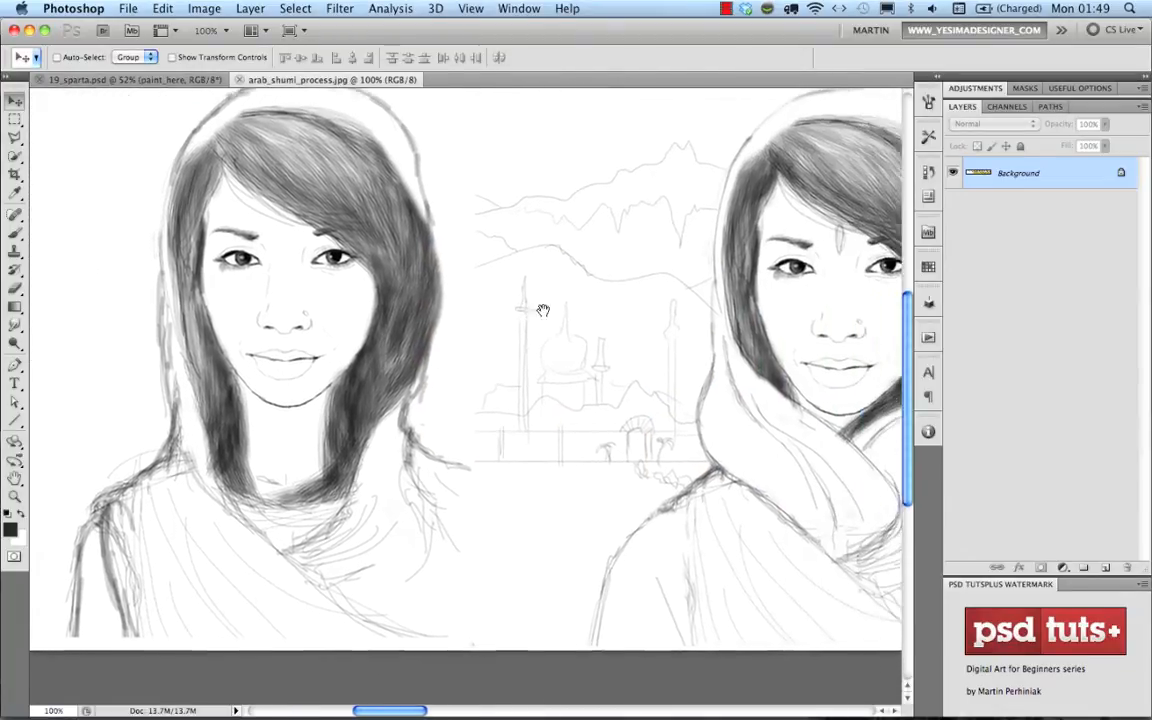
{"action": "scroll", "coordinate": [600, 317], "scroll_direction": "right", "scroll_amount": 12}
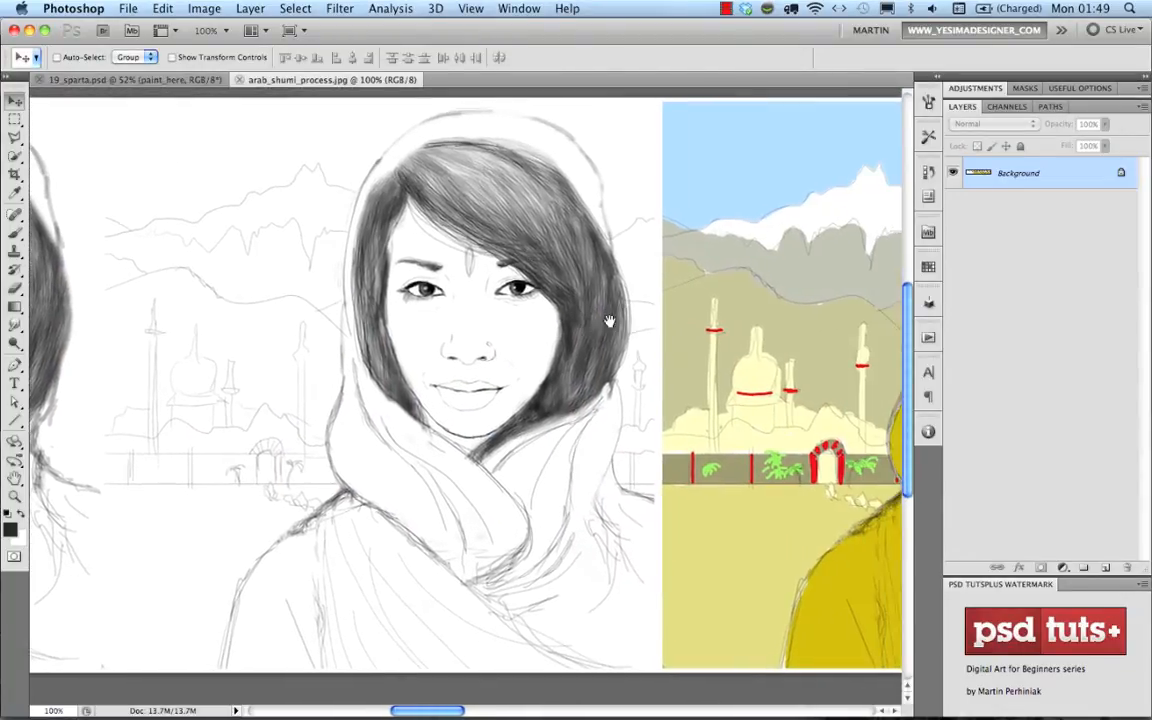
Examine the colouring stages of the portrait, from flat base colours through shaded skin and hair to the beaded scarf trim.
{"action": "scroll", "coordinate": [579, 320], "scroll_direction": "right", "scroll_amount": 6}
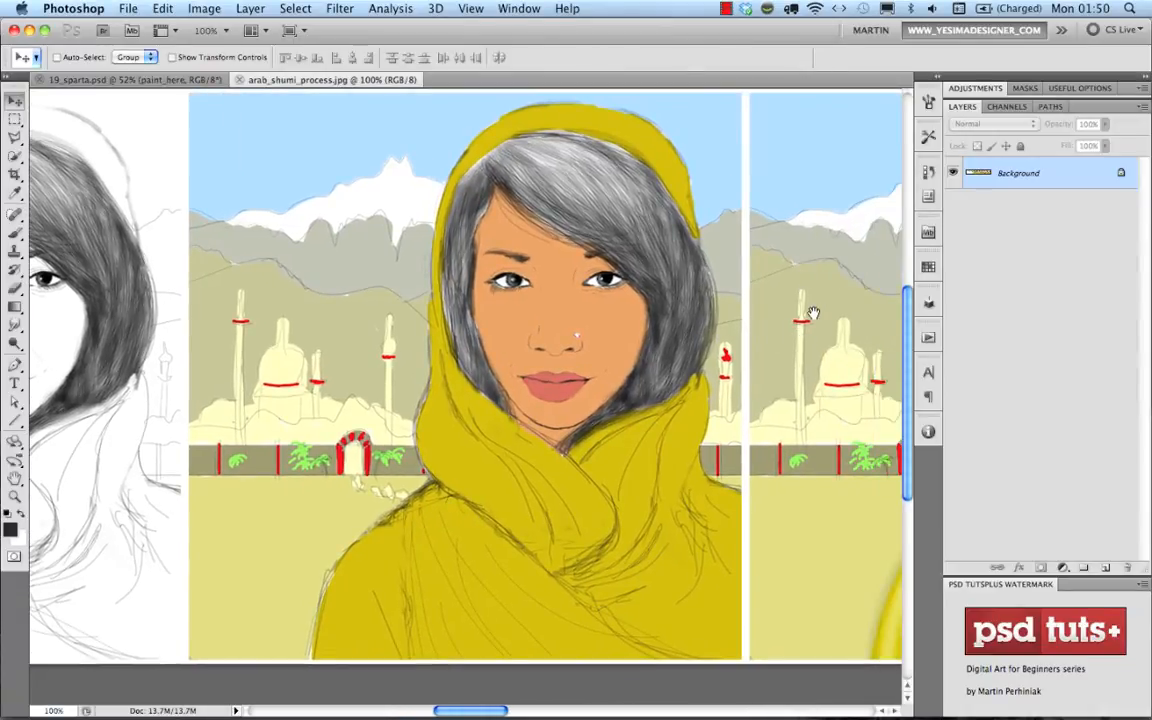
{"action": "scroll", "coordinate": [818, 317], "scroll_direction": "right", "scroll_amount": 15}
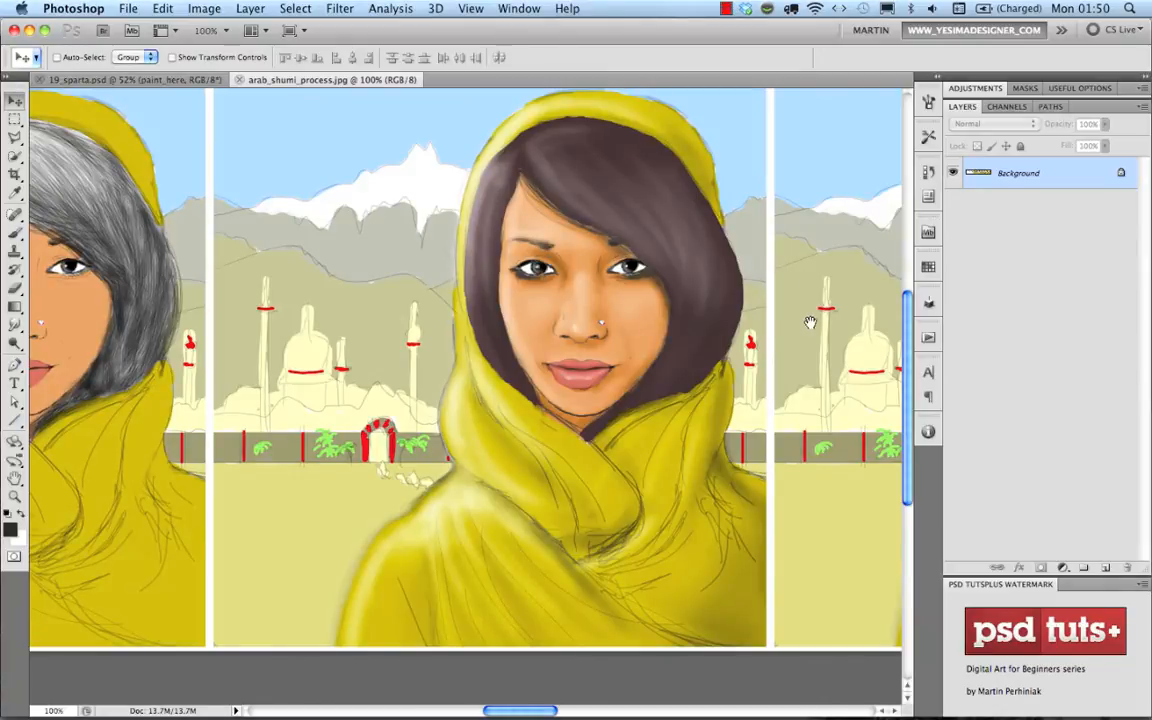
{"action": "scroll", "coordinate": [810, 322], "scroll_direction": "right", "scroll_amount": 8}
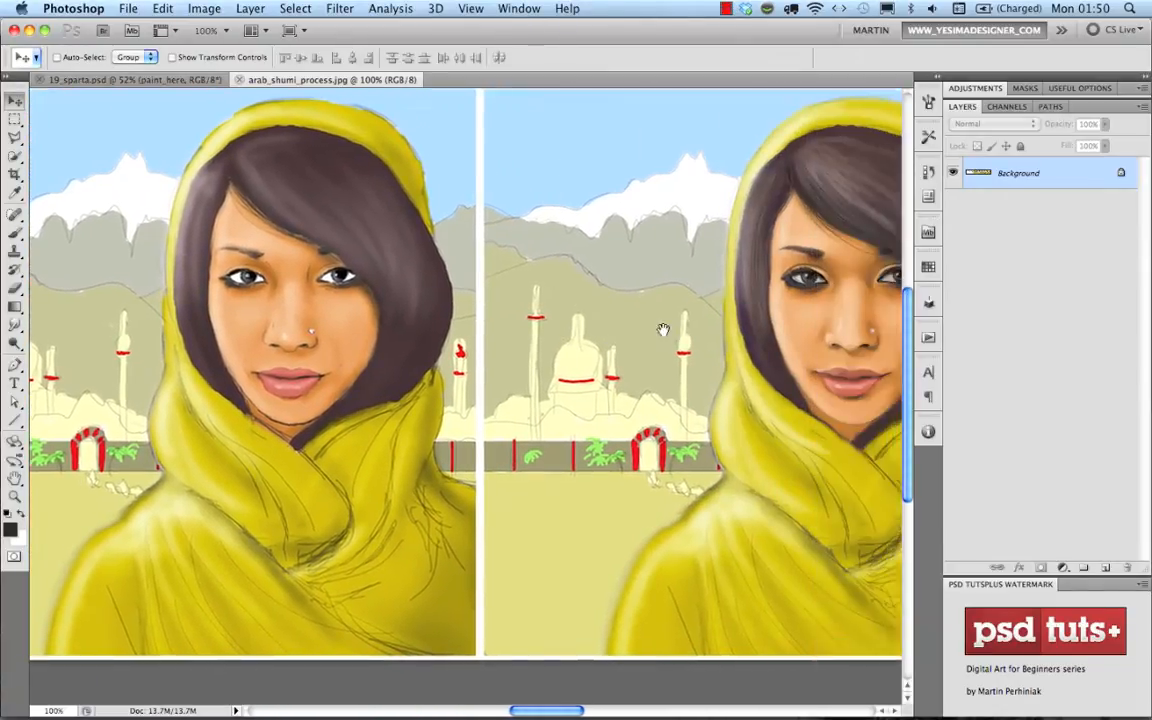
{"action": "scroll", "coordinate": [663, 330], "scroll_direction": "right", "scroll_amount": 7}
{"action": "scroll", "coordinate": [795, 325], "scroll_direction": "right", "scroll_amount": 15}
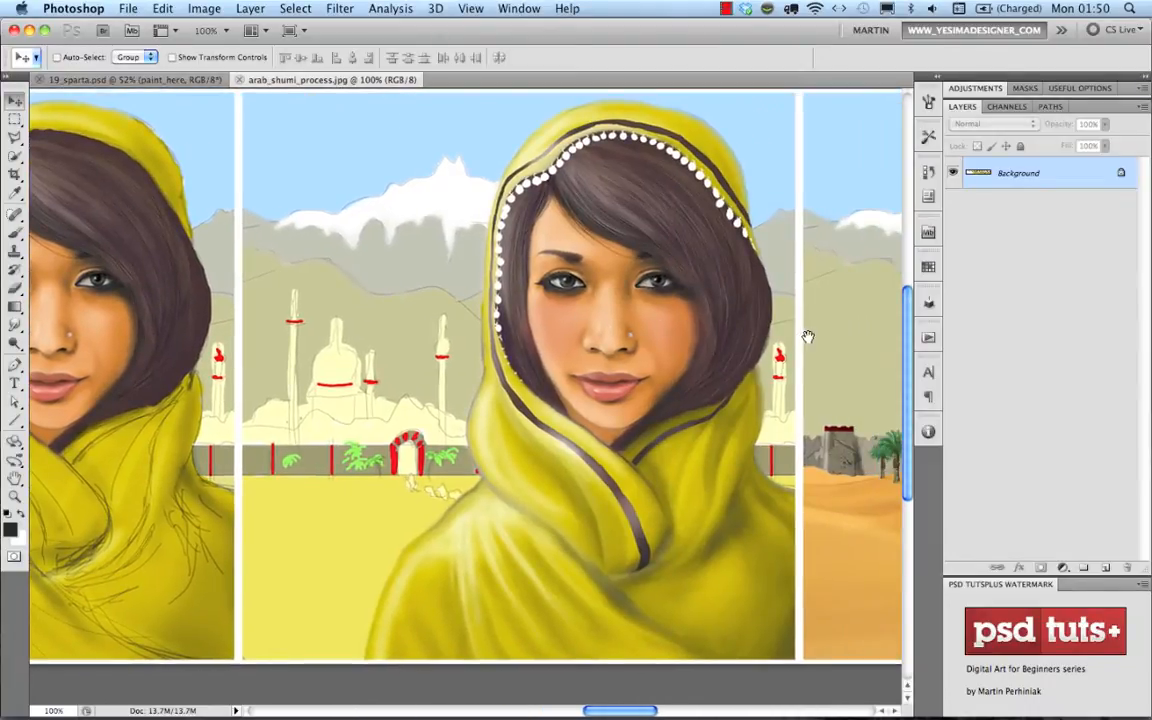
{"action": "scroll", "coordinate": [743, 342], "scroll_direction": "right", "scroll_amount": 11}
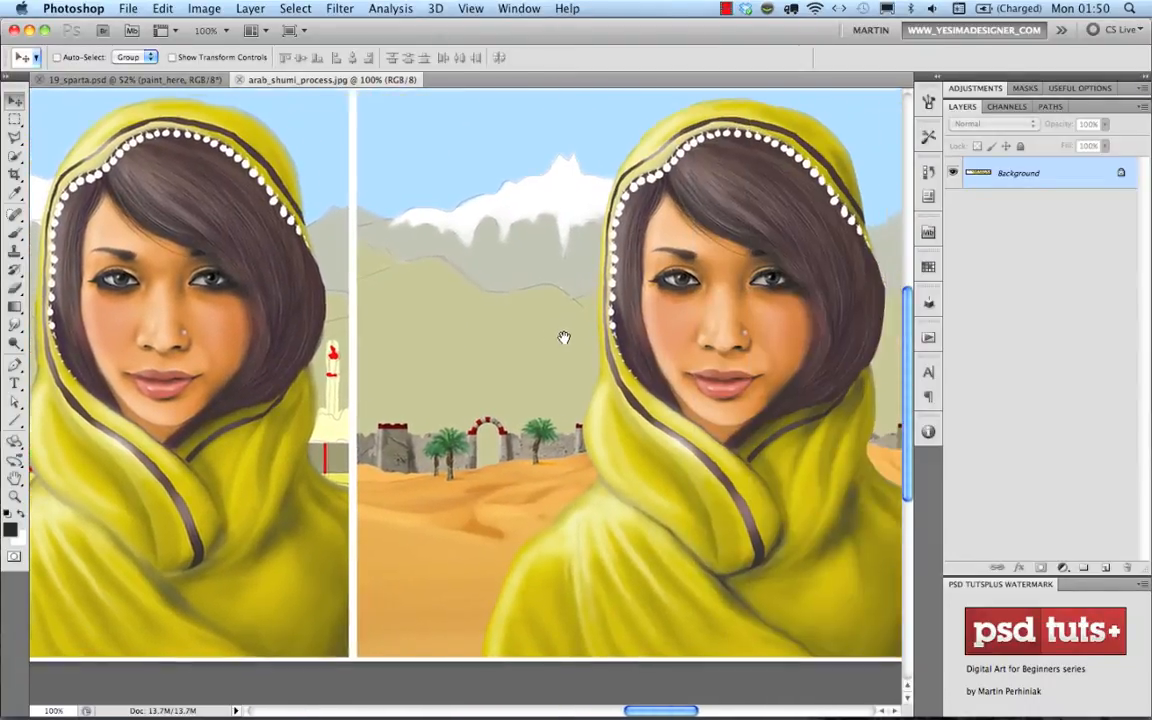
Examine the closing stages of the portrait, comparing the desert city background, the added hand and the patterned scarf.
{"action": "left_click_drag", "start_coordinate": [564, 338], "coordinate": [557, 340]}
{"action": "left_click_drag", "start_coordinate": [497, 408], "coordinate": [355, 352]}
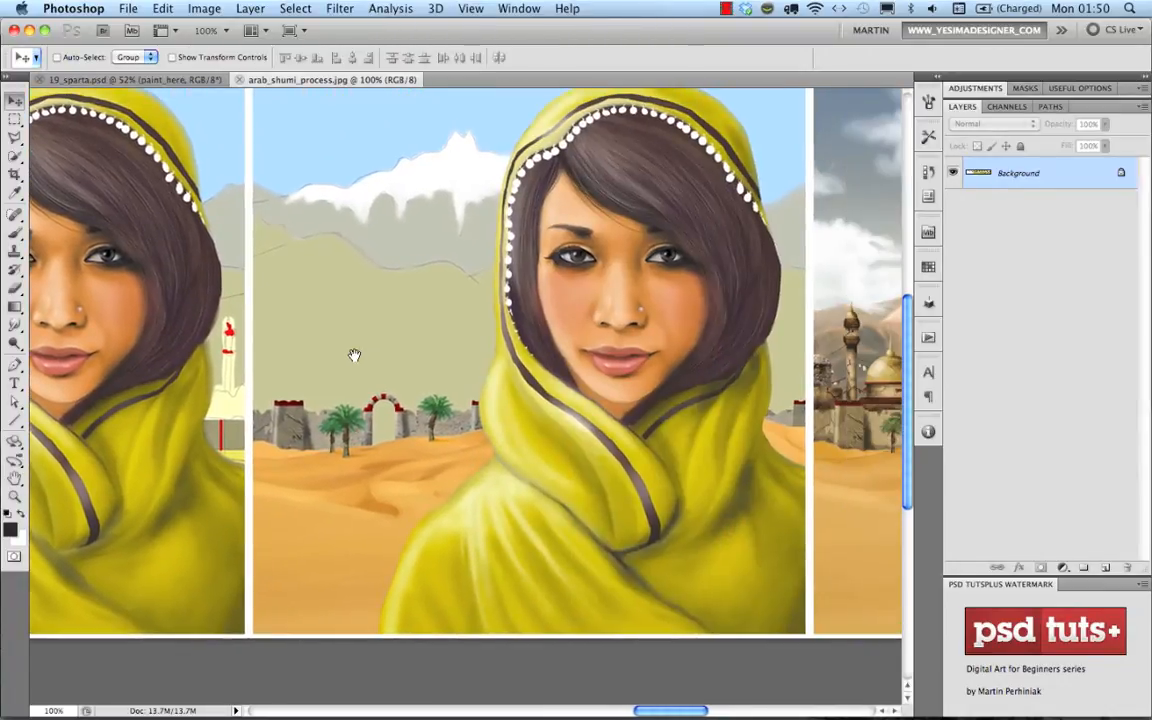
{"action": "left_click_drag", "start_coordinate": [660, 402], "coordinate": [432, 393]}
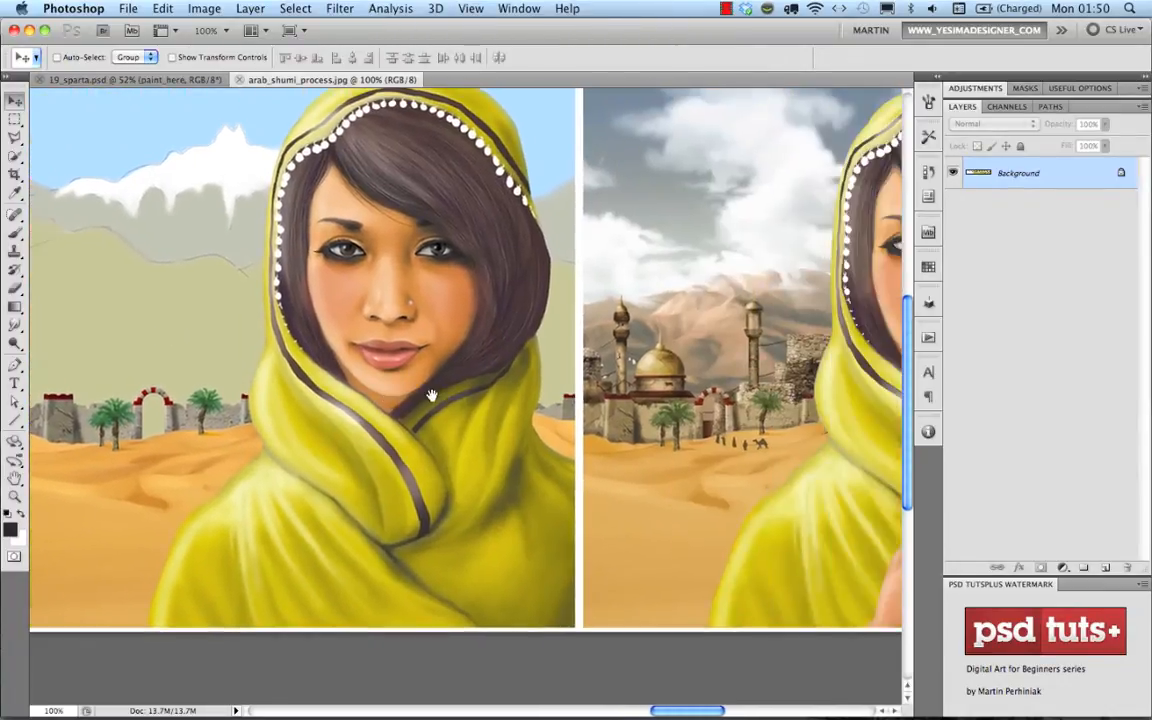
{"action": "left_click_drag", "start_coordinate": [654, 383], "coordinate": [415, 418]}
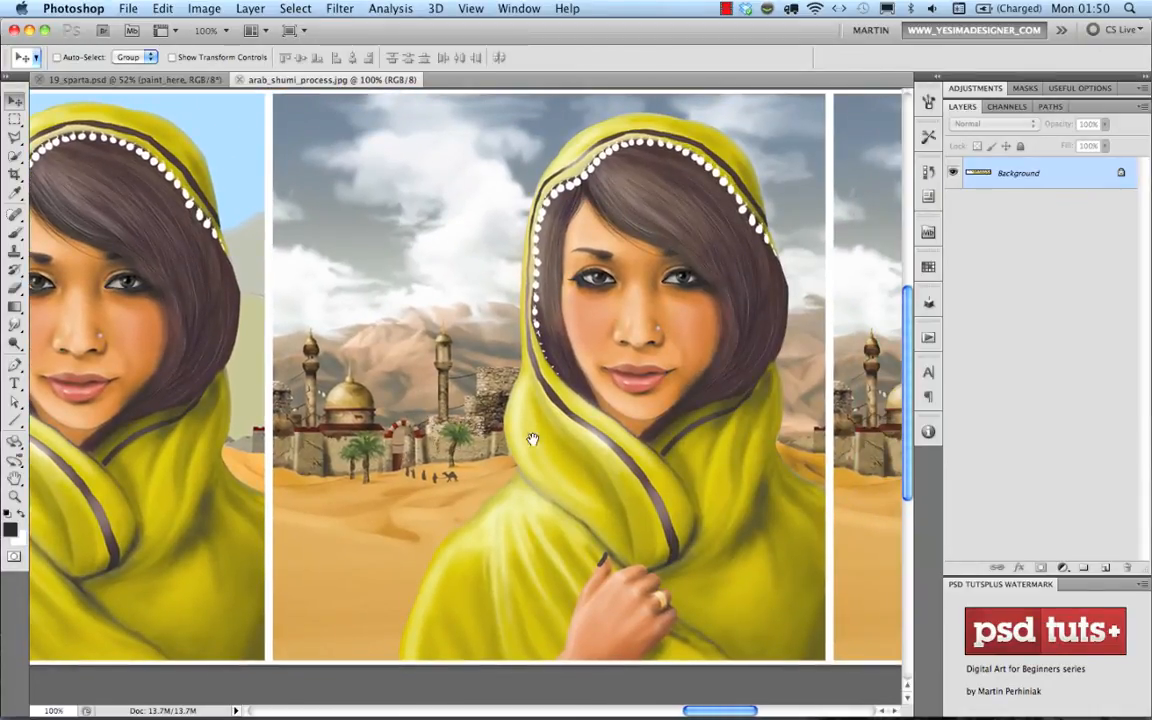
{"action": "left_click_drag", "start_coordinate": [698, 412], "coordinate": [679, 411]}
{"action": "scroll", "coordinate": [679, 411], "scroll_direction": "right", "scroll_amount": 10}
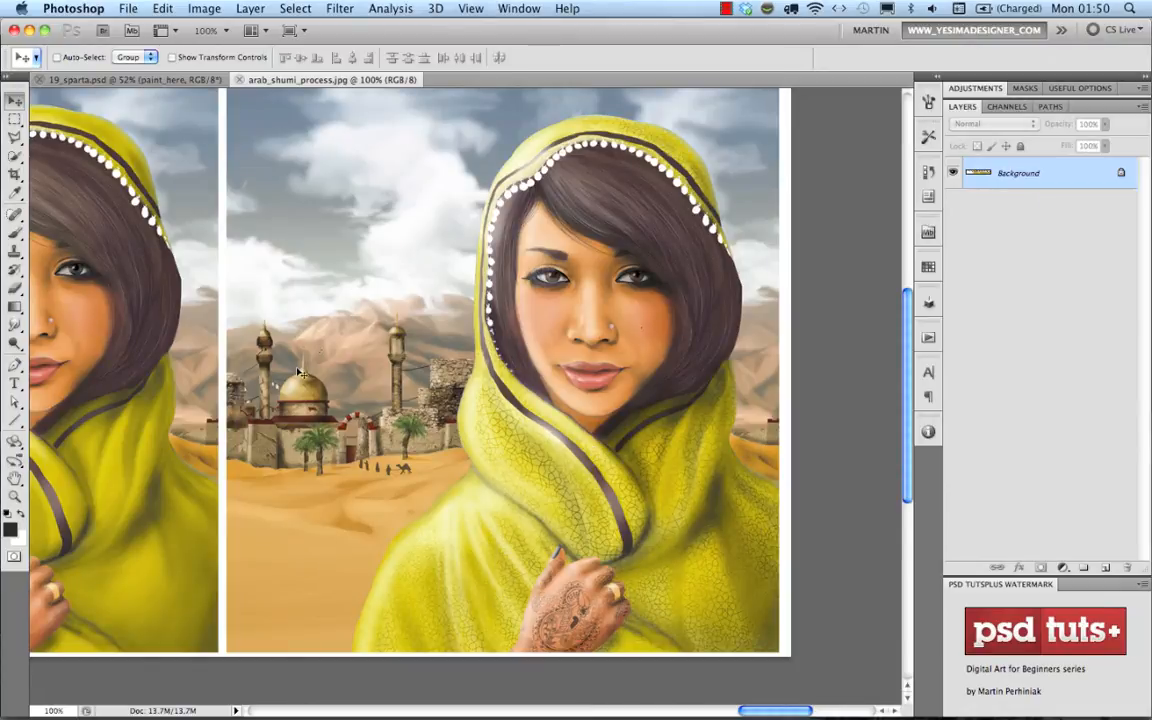
{"action": "left_click_drag", "start_coordinate": [359, 375], "coordinate": [437, 388]}
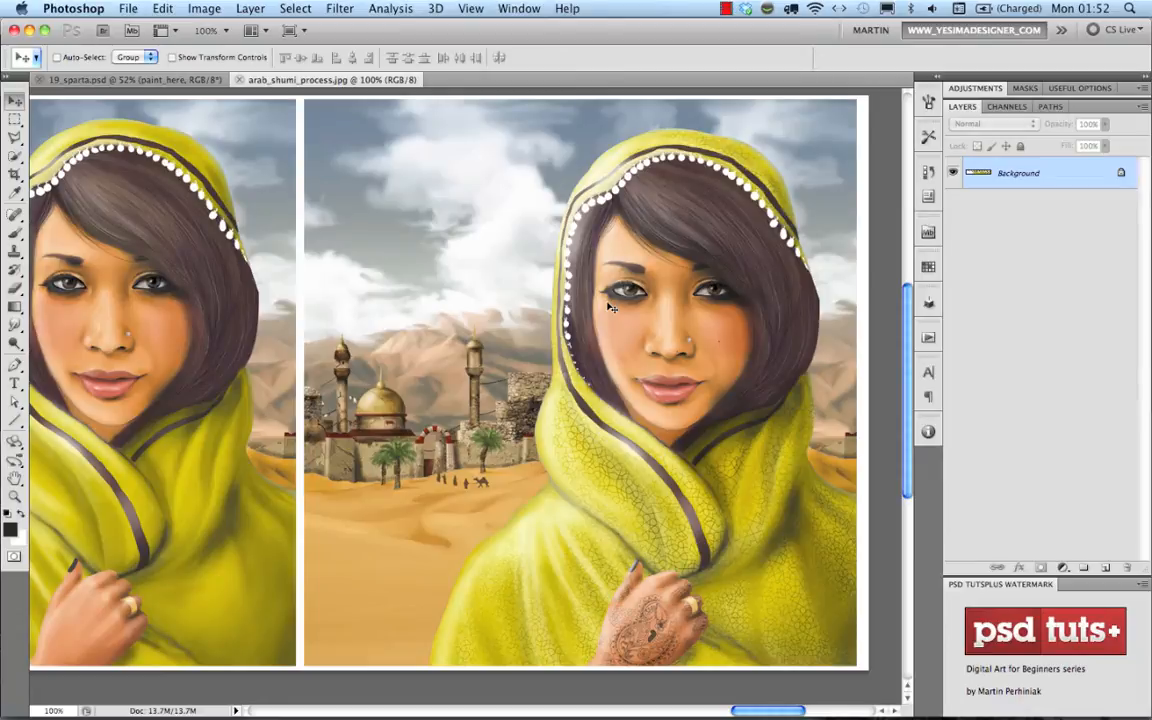
Switch to Chrome and look through the artworks in the Psdtuts+ article "54 Mind-Blowing Digital Paintings".
{"action": "key", "text": "super+Tab"}
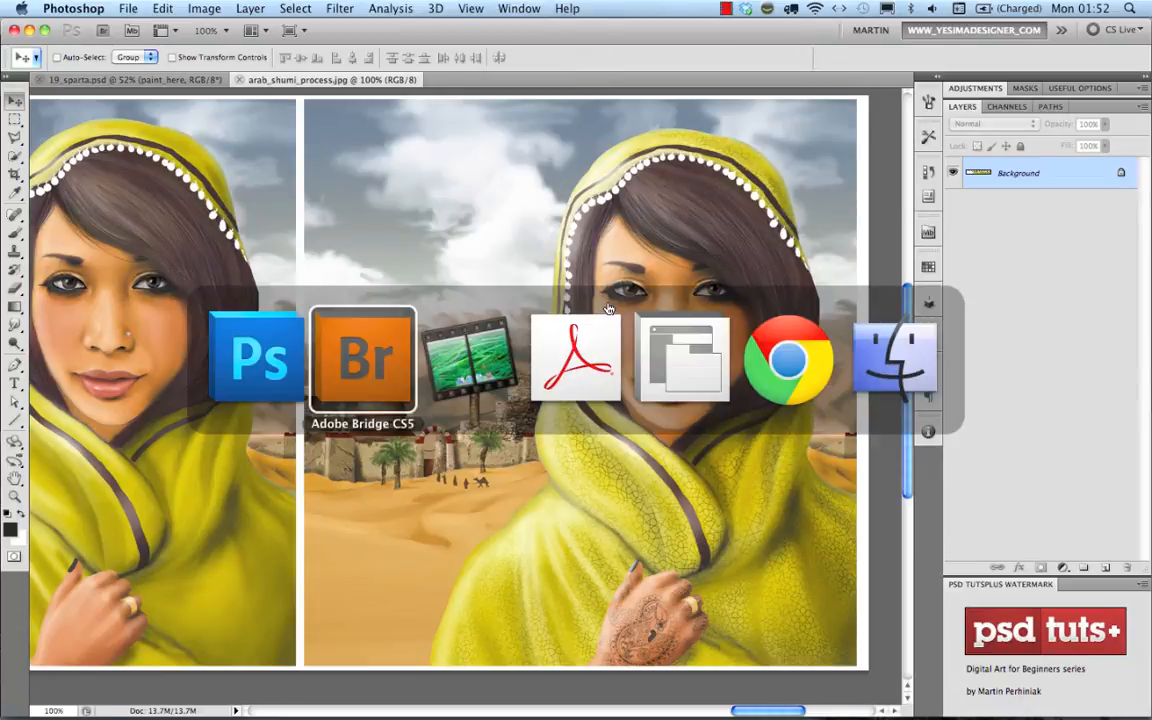
{"action": "key", "text": "super+Tab"}
{"action": "key", "text": "super+Tab"}
{"action": "key", "text": "super+Tab"}
{"action": "key", "text": "super+Tab"}
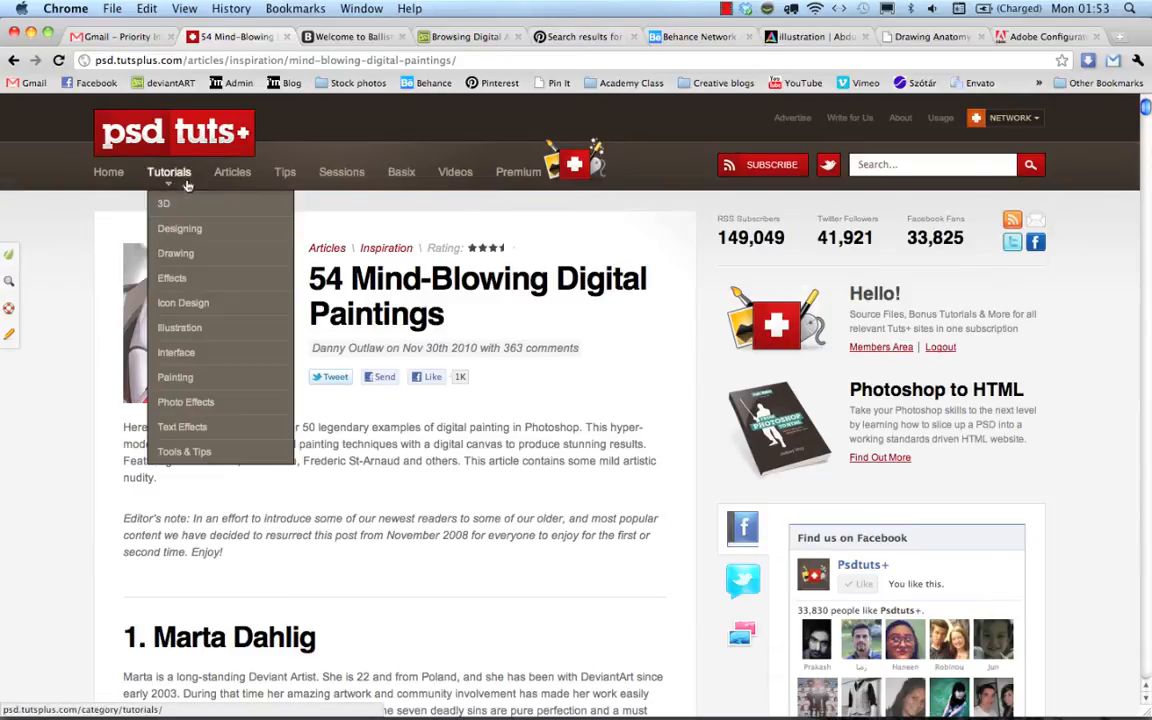
{"action": "mouse_move", "coordinate": [232, 174]}
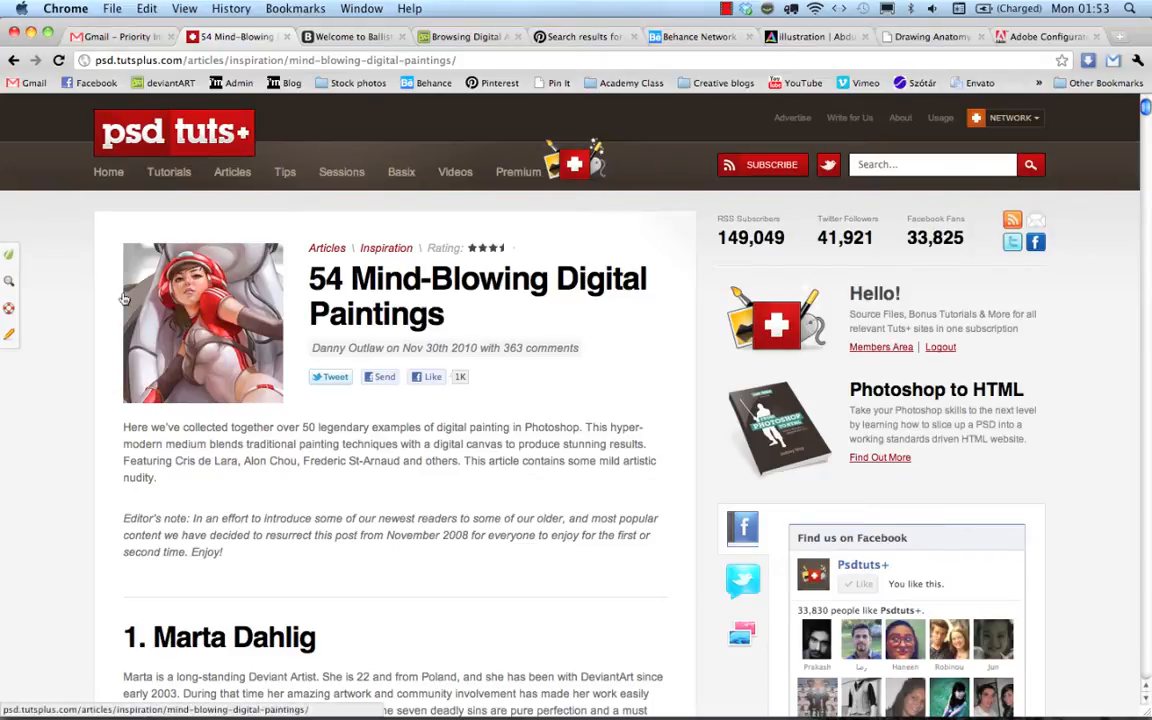
{"action": "scroll", "coordinate": [90, 313], "scroll_direction": "down", "scroll_amount": 10}
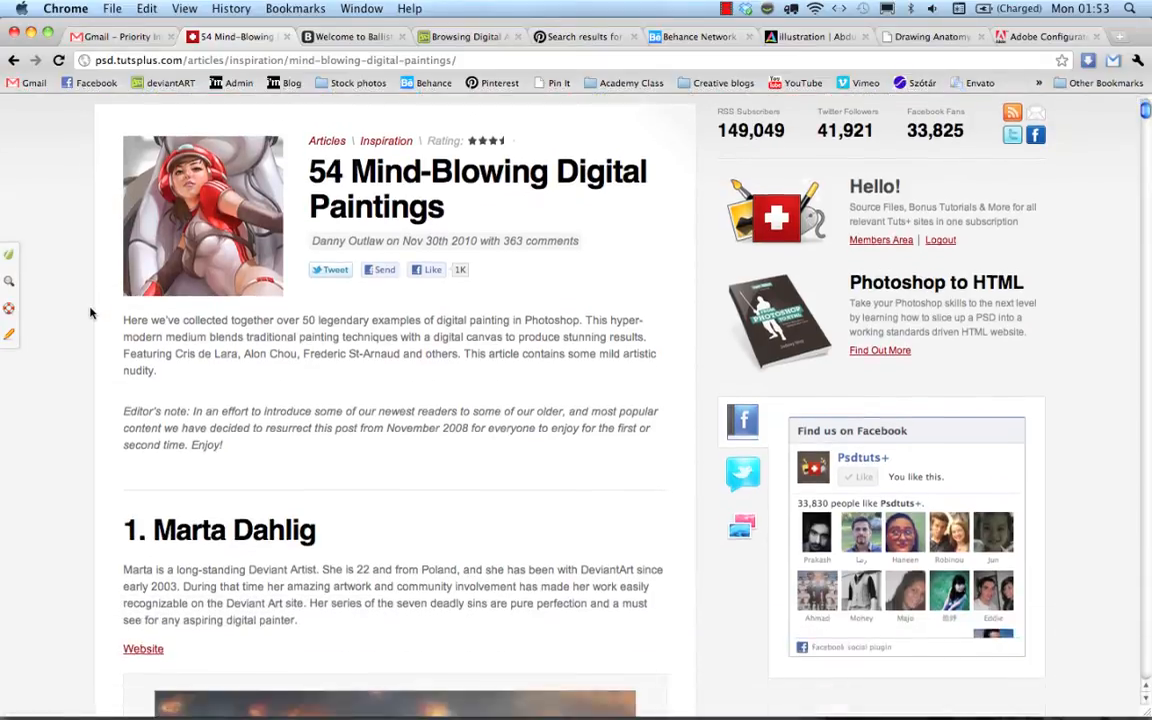
{"action": "scroll", "coordinate": [90, 313], "scroll_direction": "down", "scroll_amount": 8}
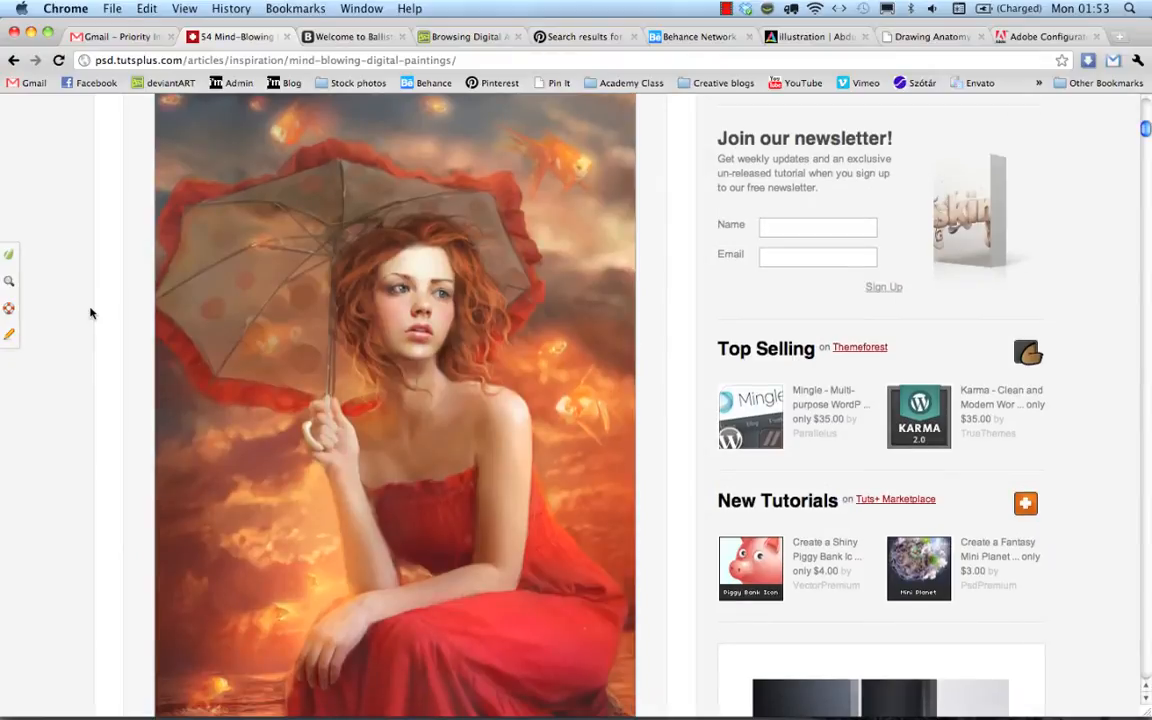
{"action": "scroll", "coordinate": [90, 313], "scroll_direction": "down", "scroll_amount": 8}
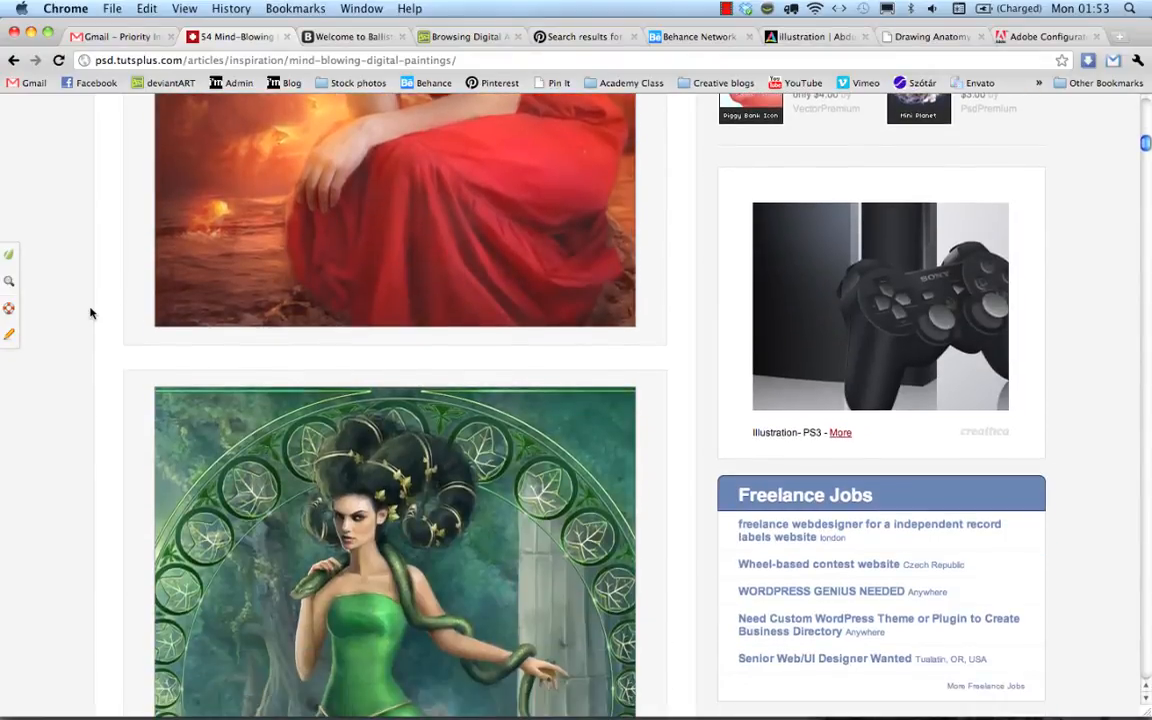
{"action": "scroll", "coordinate": [90, 313], "scroll_direction": "down", "scroll_amount": 1}
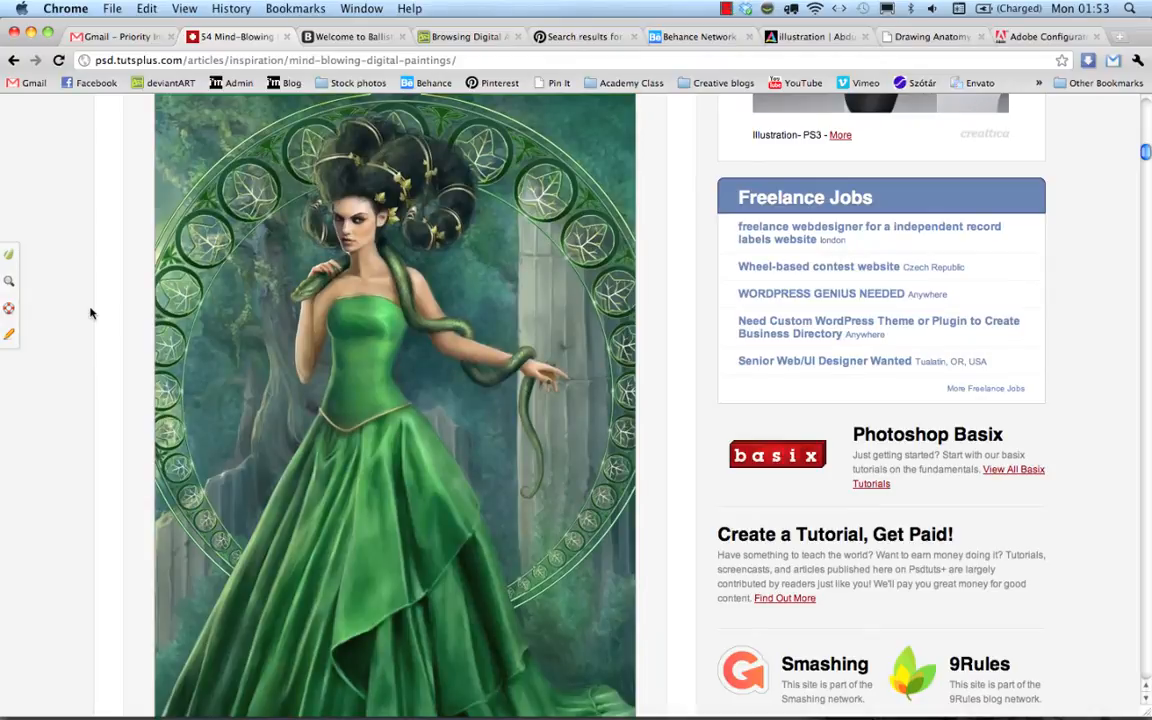
{"action": "scroll", "coordinate": [90, 313], "scroll_direction": "down", "scroll_amount": 10}
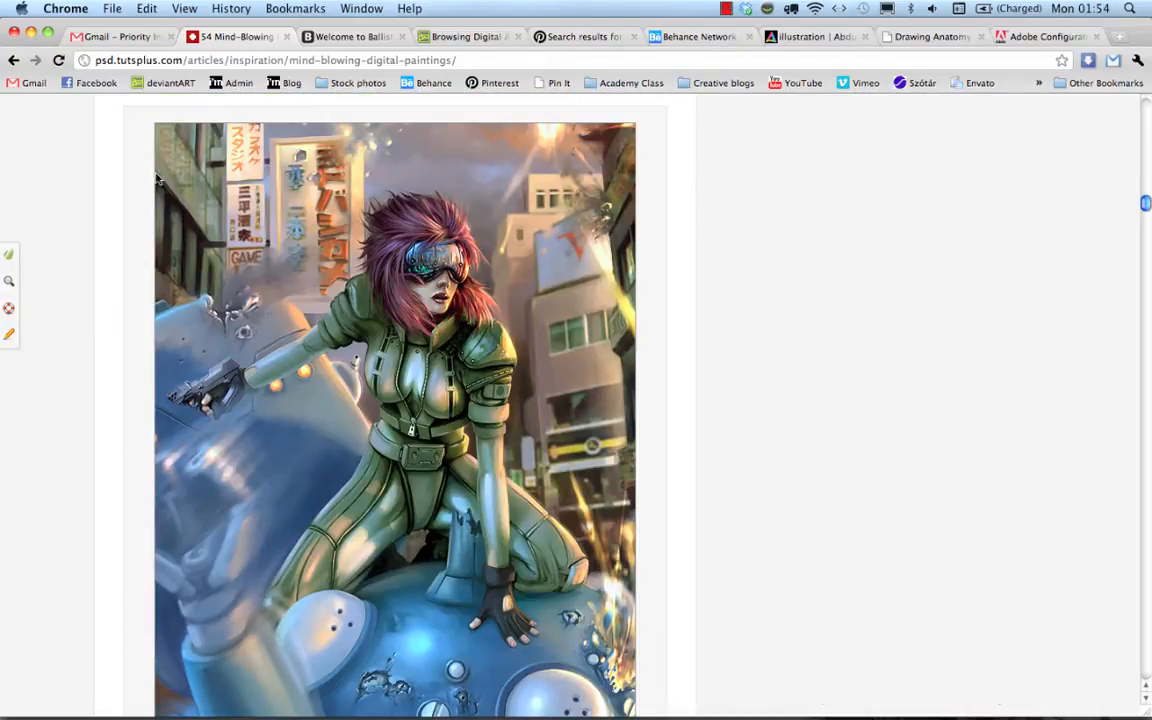
On the Ballistic Publishing site, view the EXPOSÉ 8 book page and expand the list of d'artiste titles.
{"action": "left_click", "coordinate": [349, 38]}
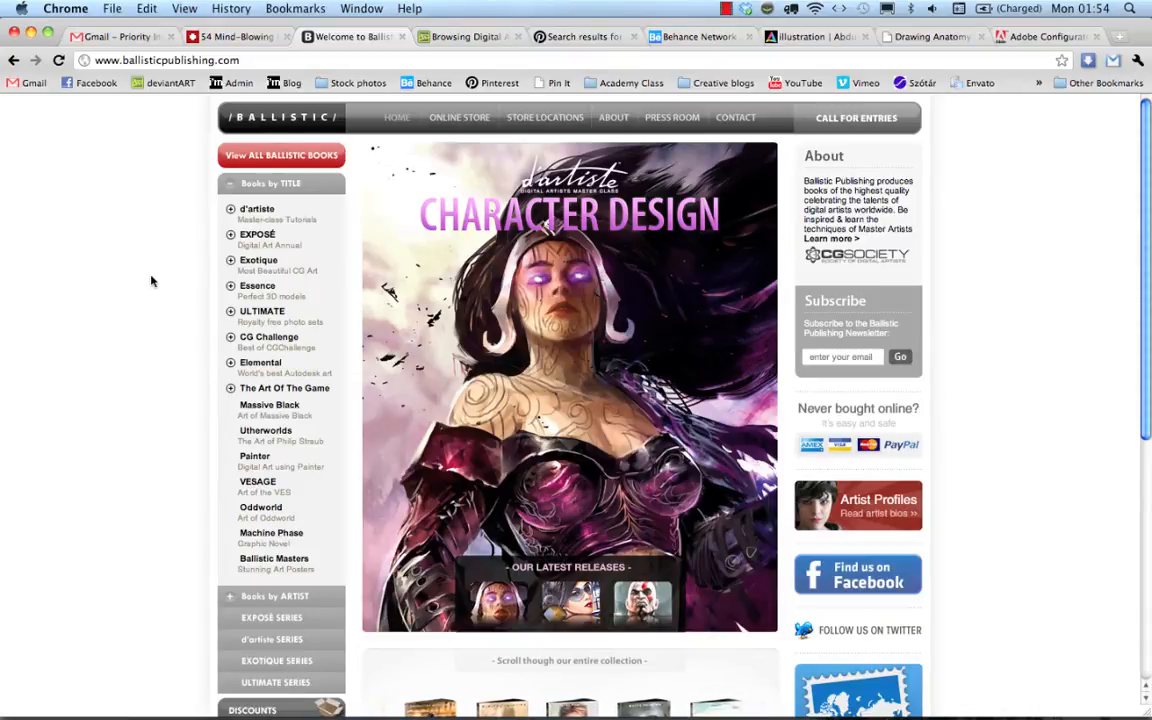
{"action": "left_click", "coordinate": [231, 236]}
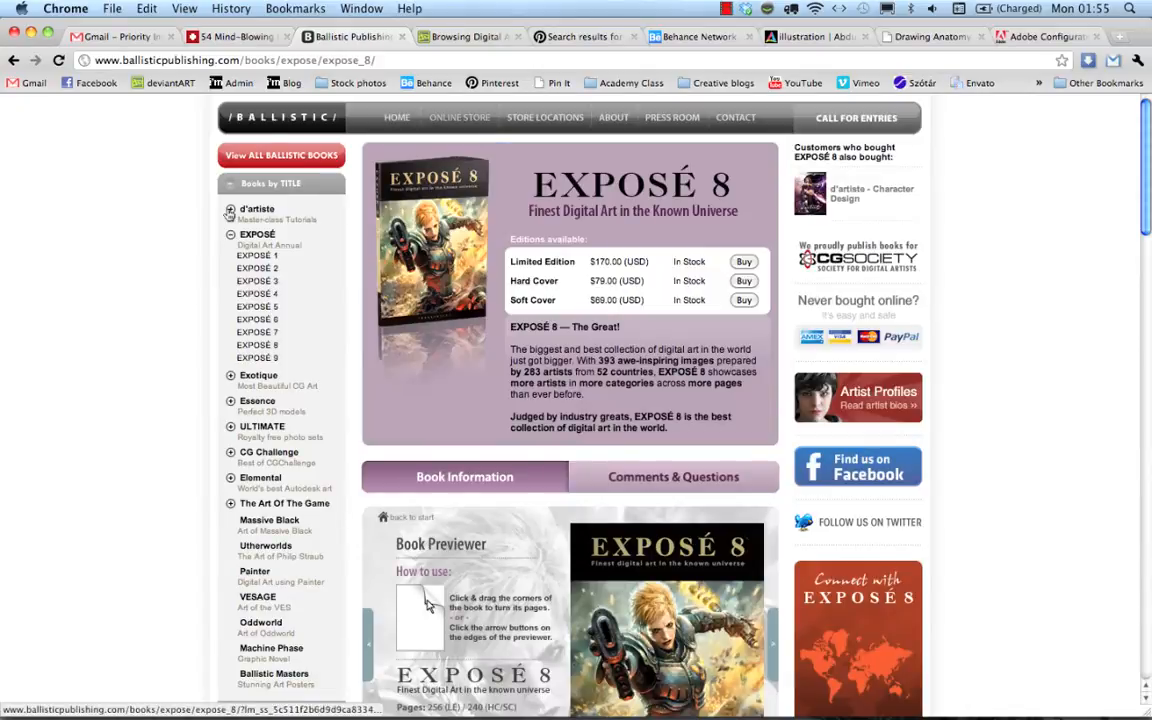
{"action": "left_click", "coordinate": [230, 211]}
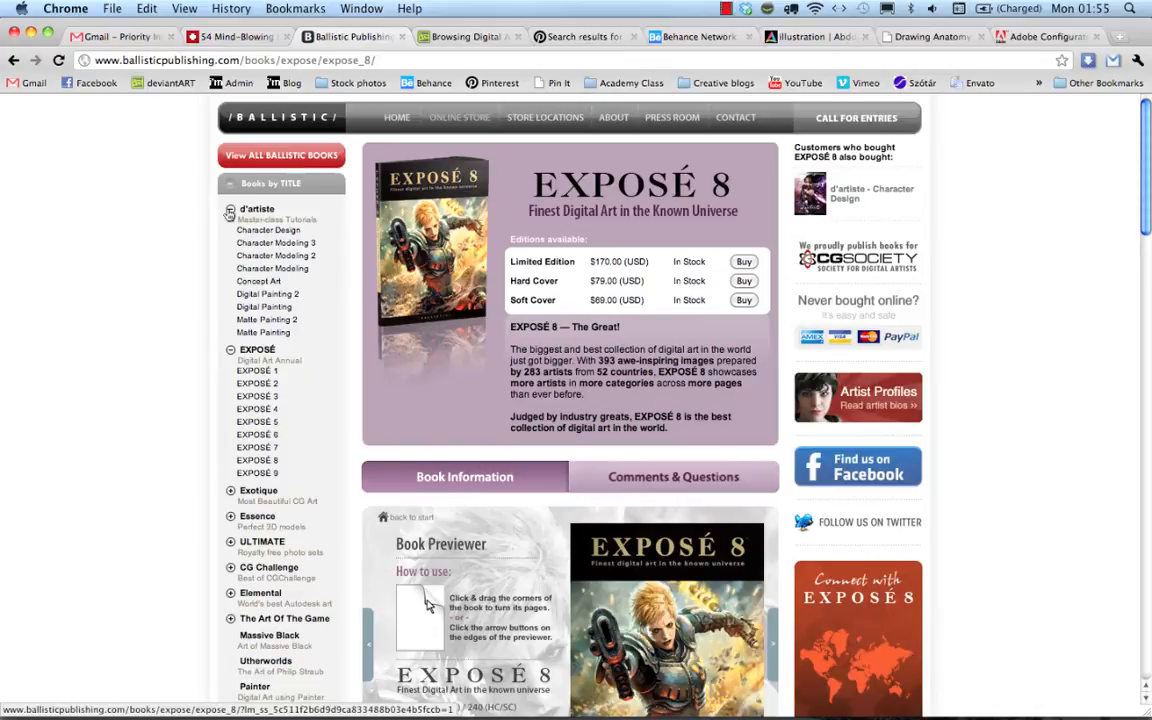
View the d'artiste book pages for Concept Art, Digital Painting, Matte Painting and Character Design in turn.
{"action": "left_click", "coordinate": [268, 283]}
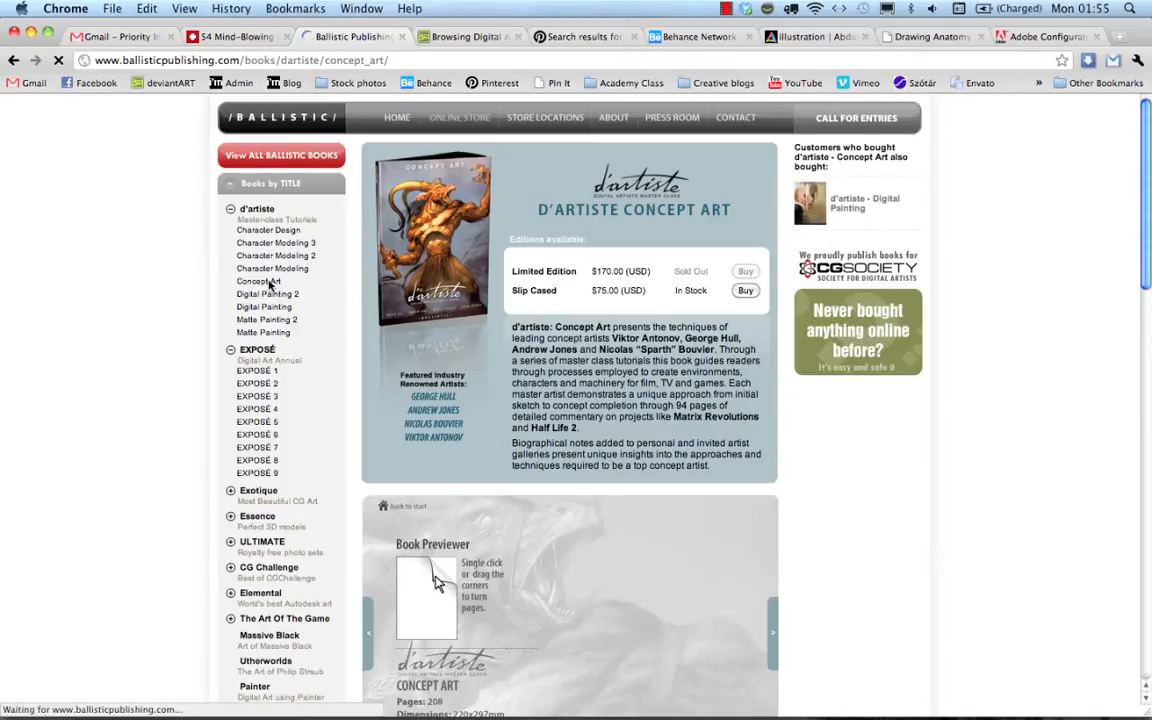
{"action": "left_click", "coordinate": [266, 307]}
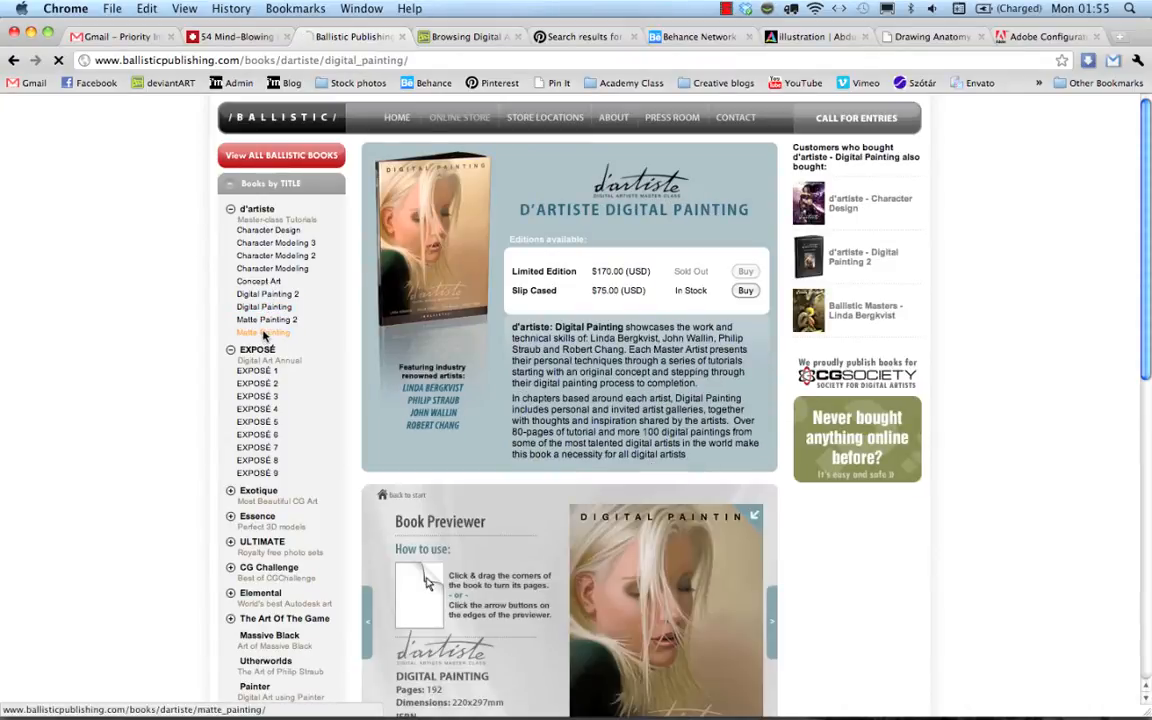
{"action": "left_click", "coordinate": [264, 334]}
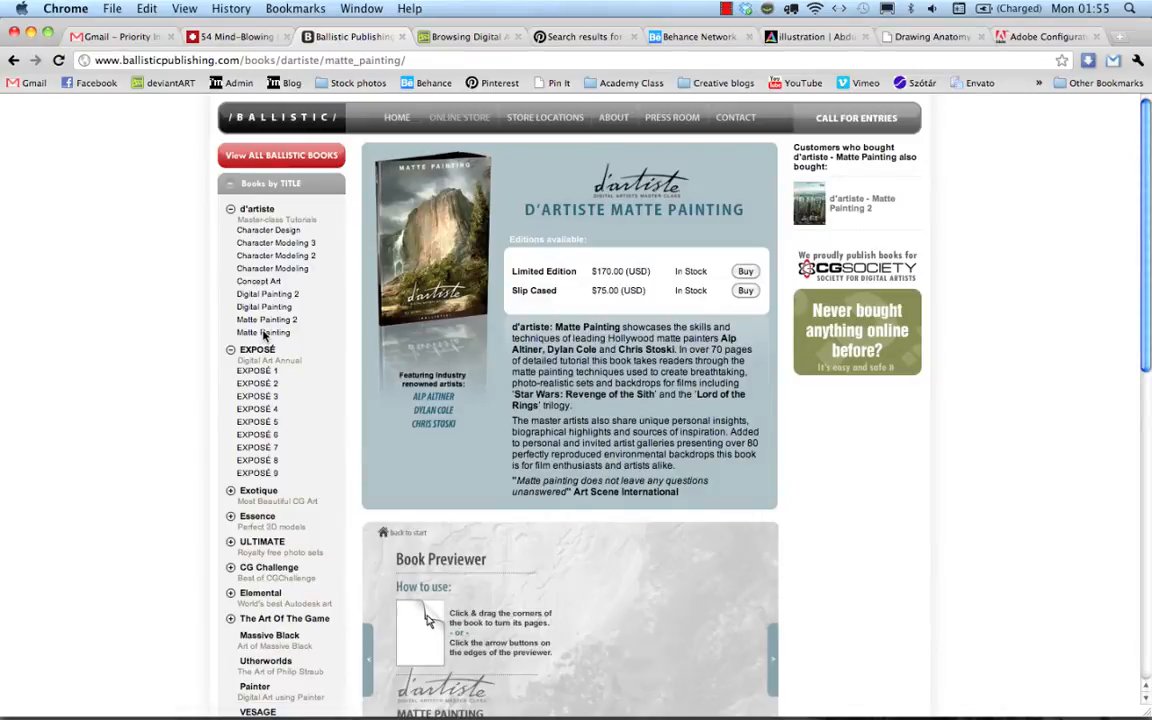
{"action": "left_click", "coordinate": [268, 232]}
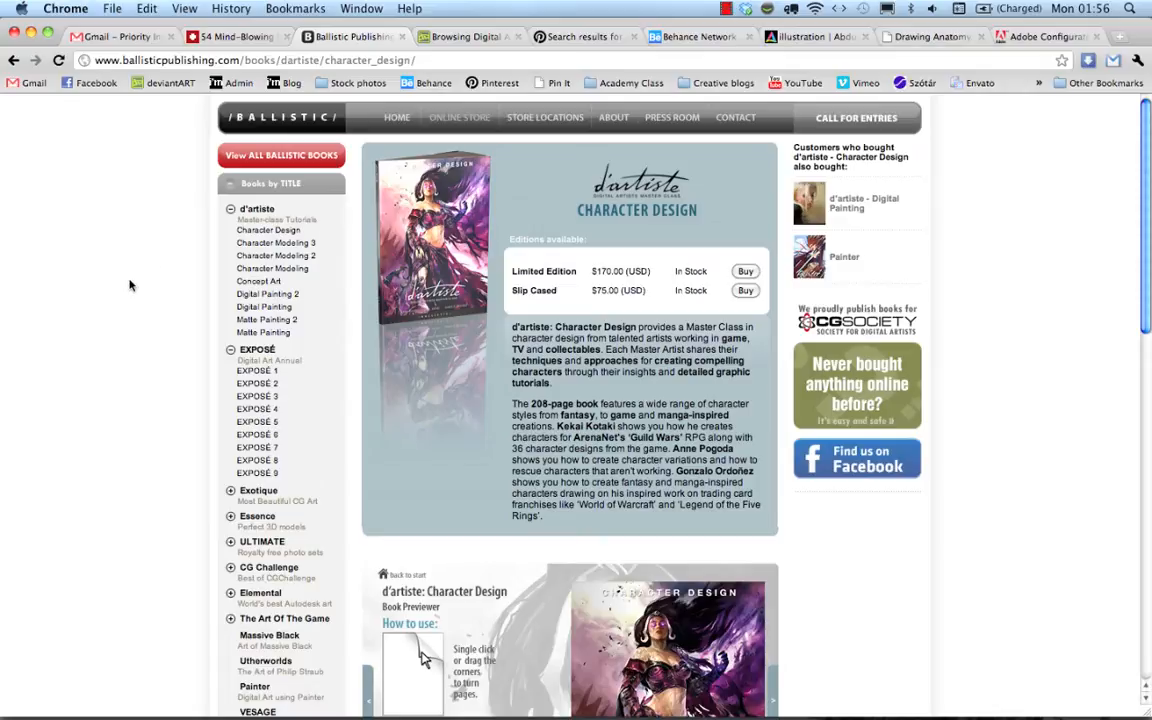
Move on through the open deviantART page to the Pinterest search results for "digital art" and browse the pinned images.
{"action": "left_click", "coordinate": [459, 38]}
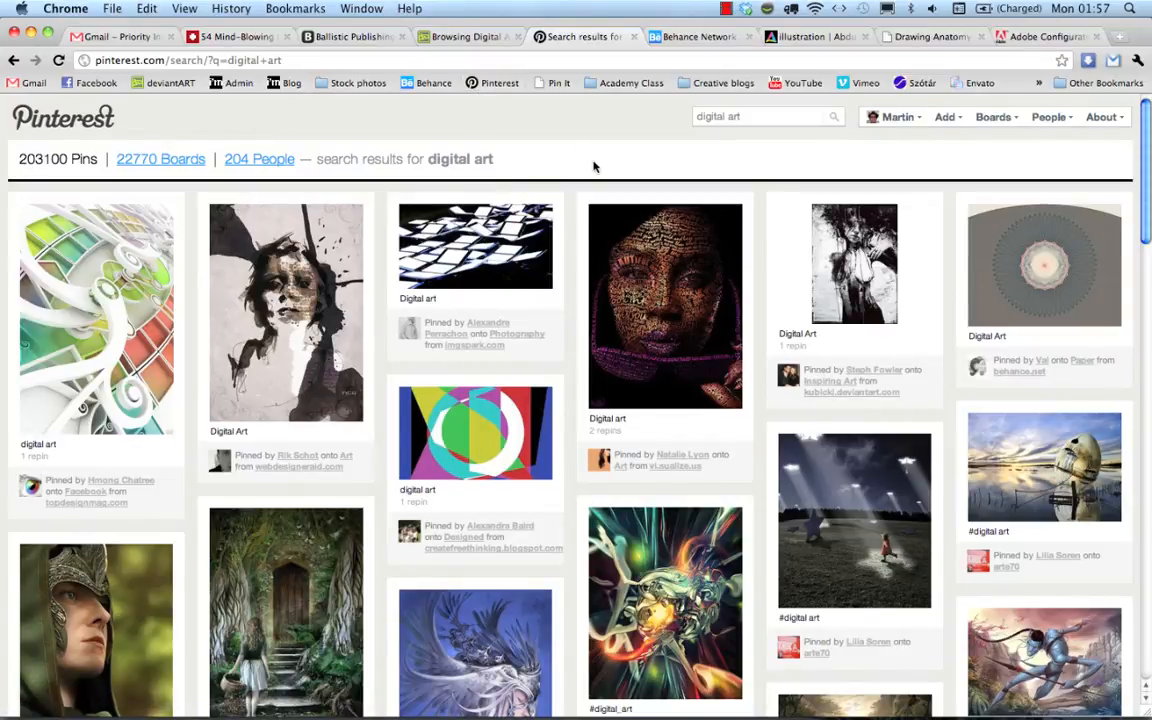
{"action": "scroll", "coordinate": [596, 167], "scroll_direction": "down", "scroll_amount": 10}
{"action": "scroll", "coordinate": [596, 167], "scroll_direction": "down", "scroll_amount": 20}
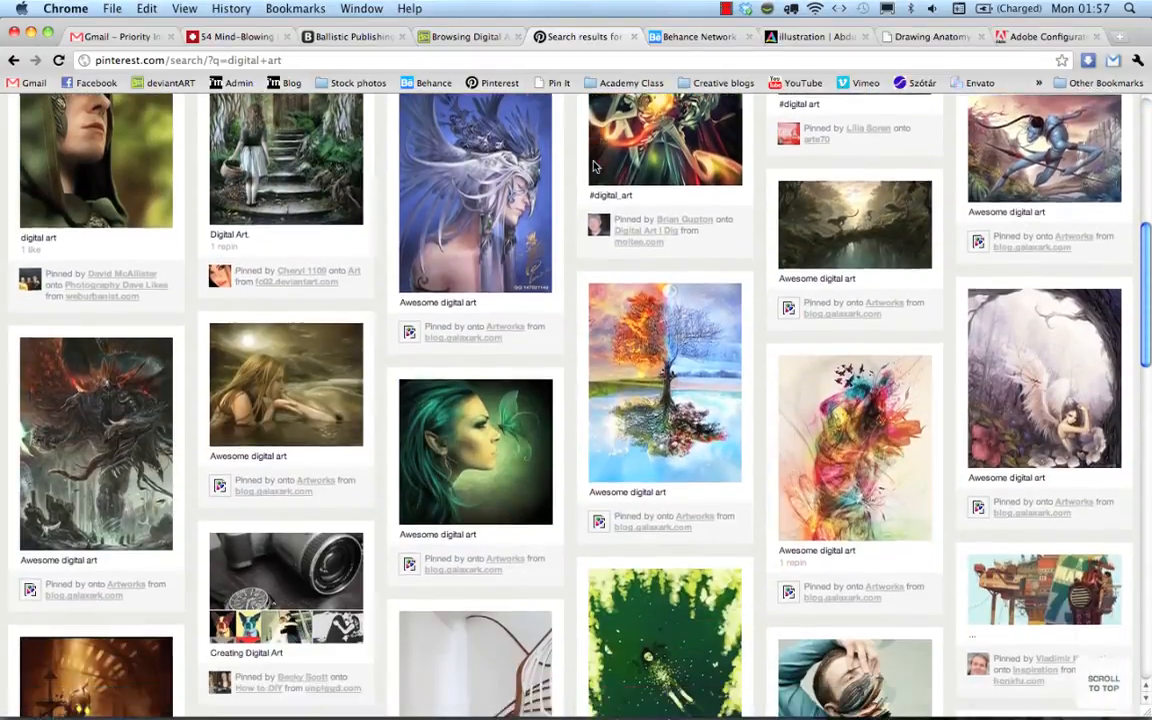
Browse further through the Pinterest digital art results and view the "Show me the light – digital art tutorial" pin.
{"action": "scroll", "coordinate": [596, 167], "scroll_direction": "down", "scroll_amount": 15}
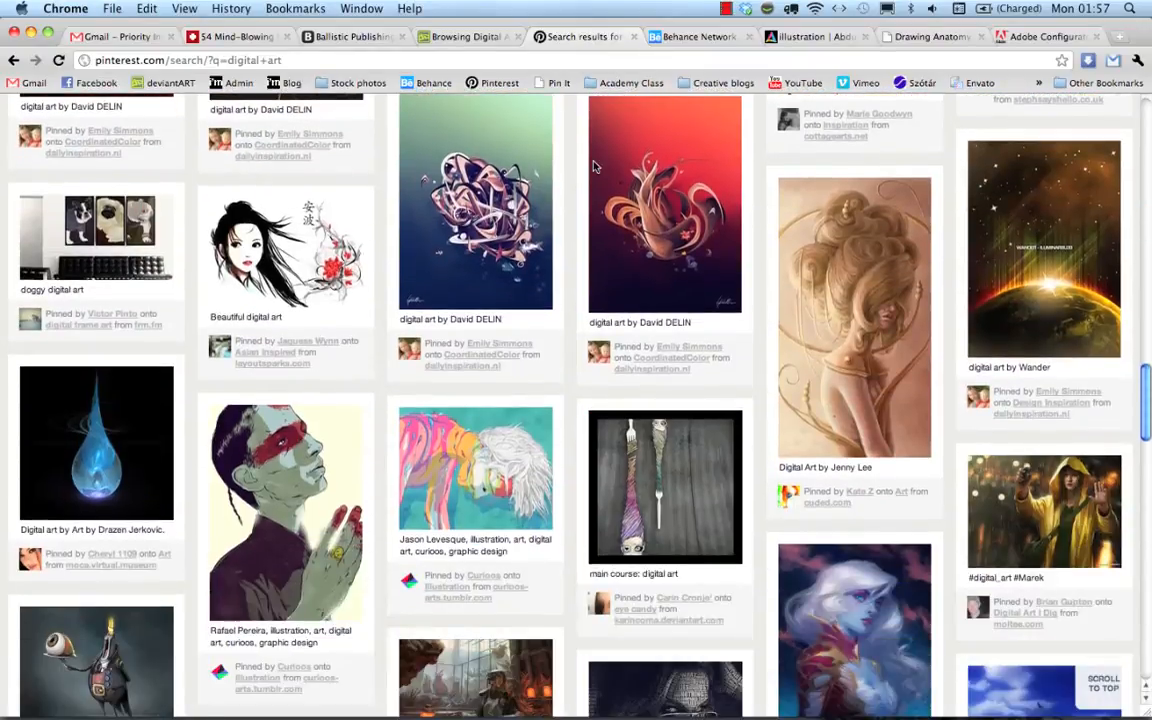
{"action": "scroll", "coordinate": [596, 167], "scroll_direction": "down", "scroll_amount": 14}
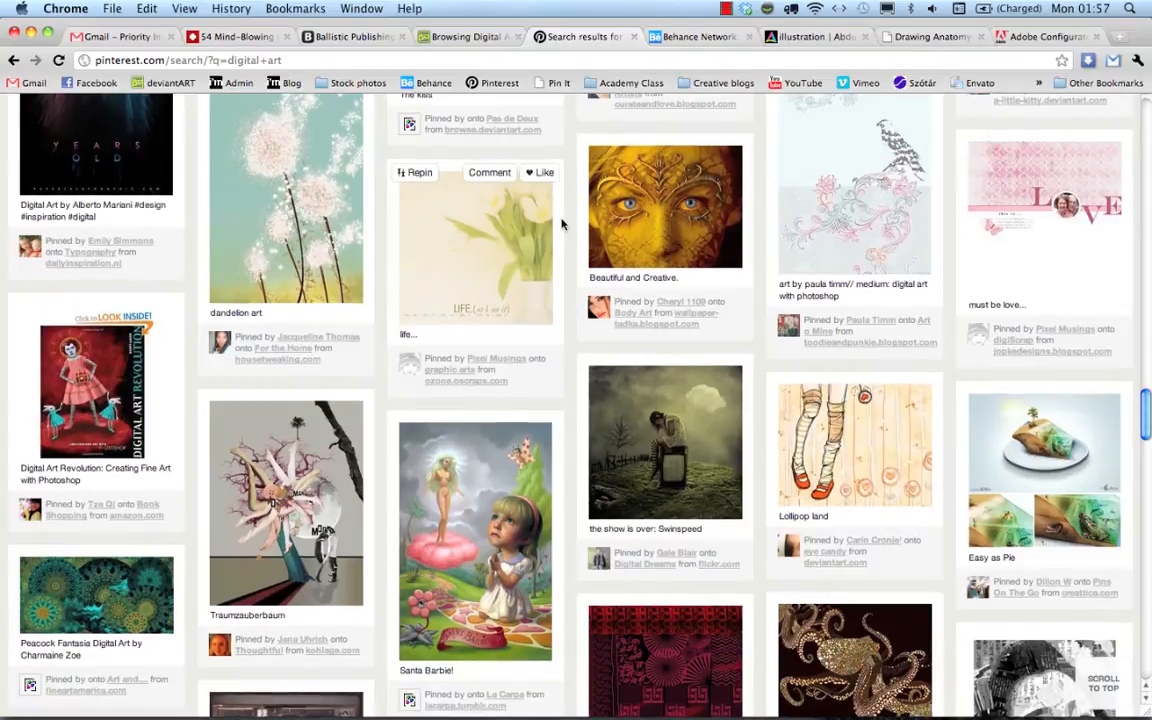
{"action": "scroll", "coordinate": [560, 224], "scroll_direction": "down", "scroll_amount": 5}
{"action": "scroll", "coordinate": [563, 278], "scroll_direction": "down", "scroll_amount": 7}
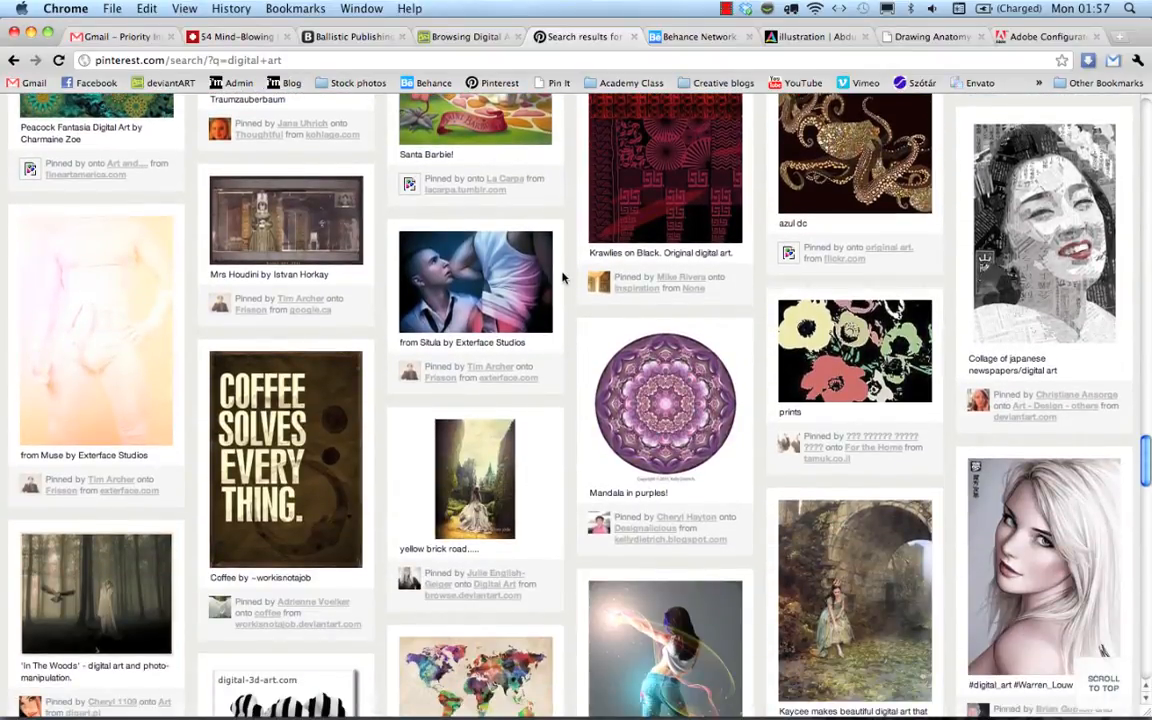
{"action": "scroll", "coordinate": [571, 292], "scroll_direction": "down", "scroll_amount": 5}
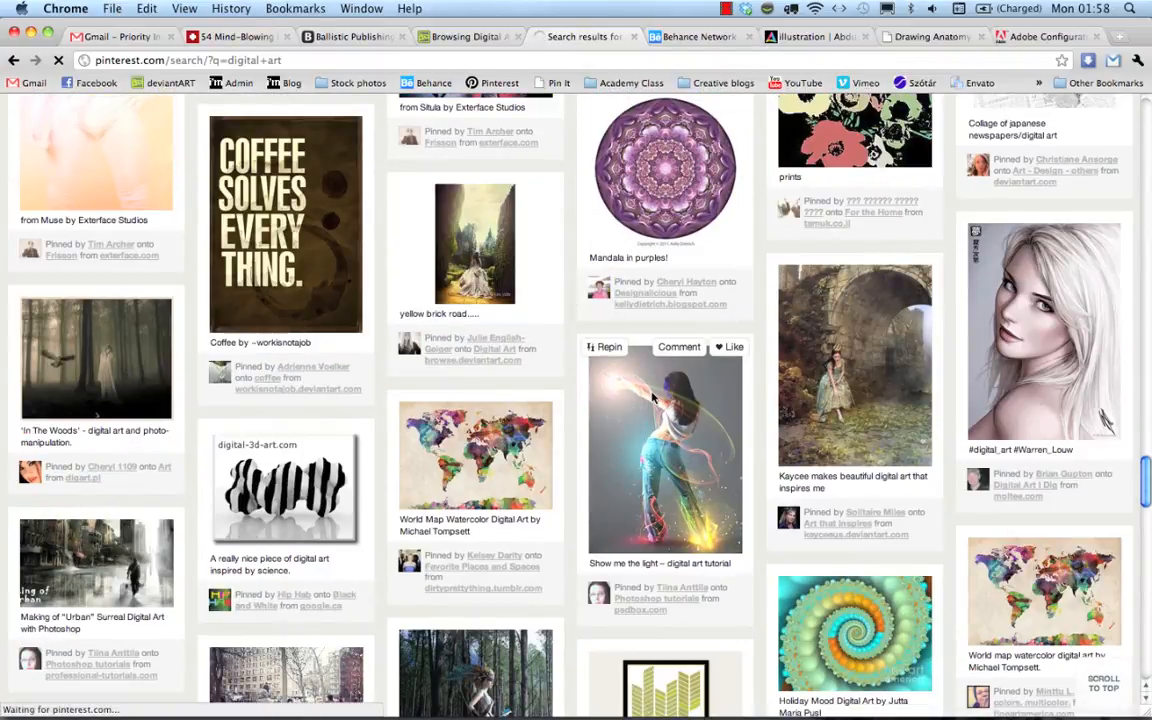
{"action": "left_click", "coordinate": [652, 398]}
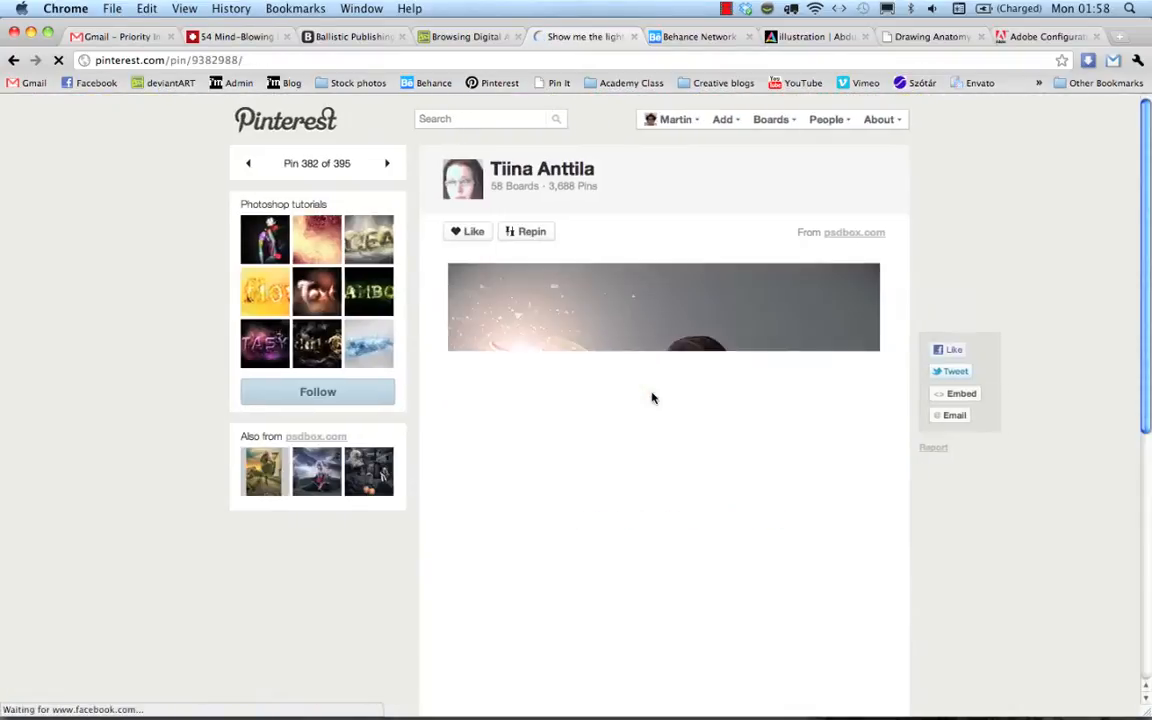
{"action": "scroll", "coordinate": [786, 356], "scroll_direction": "down", "scroll_amount": 3}
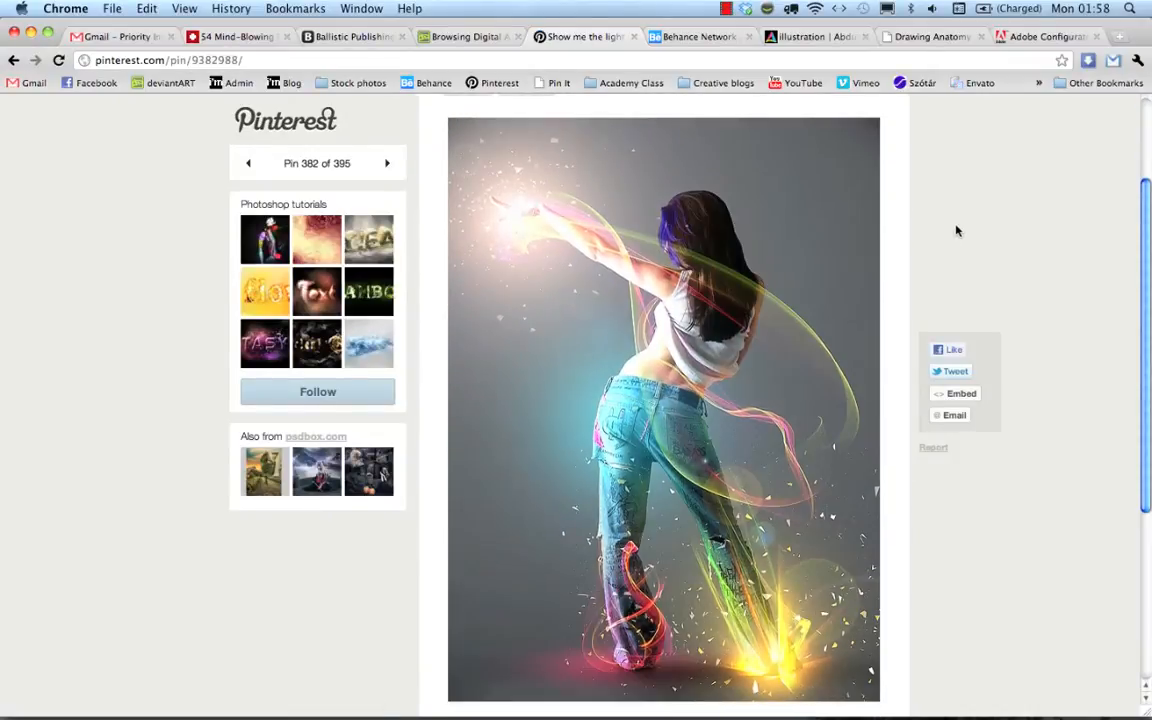
On the Behance Network gallery, check the creative field options and look through the most viewed Drawing projects.
{"action": "left_click", "coordinate": [694, 38]}
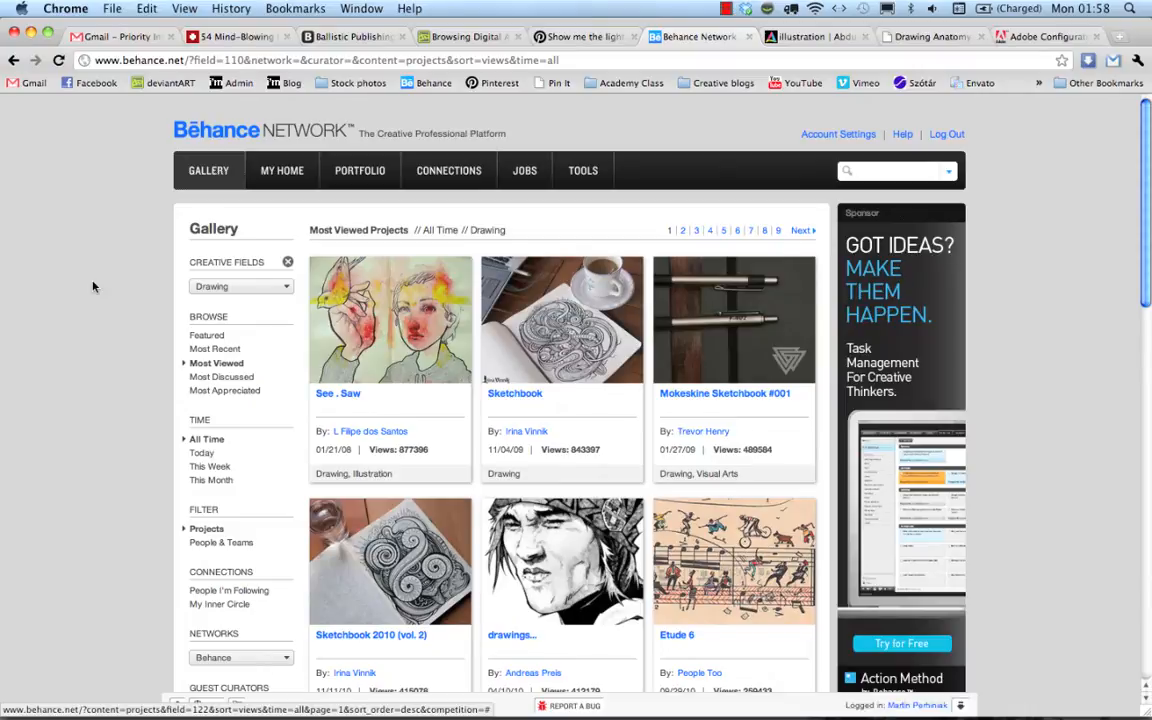
{"action": "left_click", "coordinate": [240, 288]}
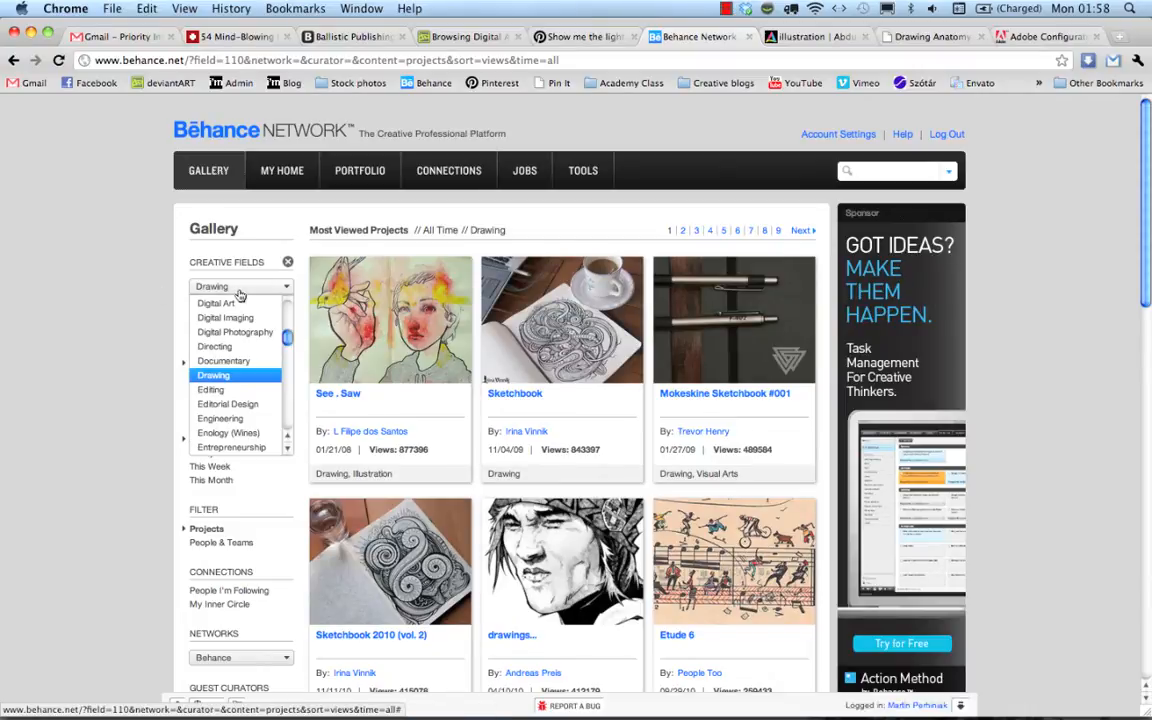
{"action": "left_click", "coordinate": [133, 303]}
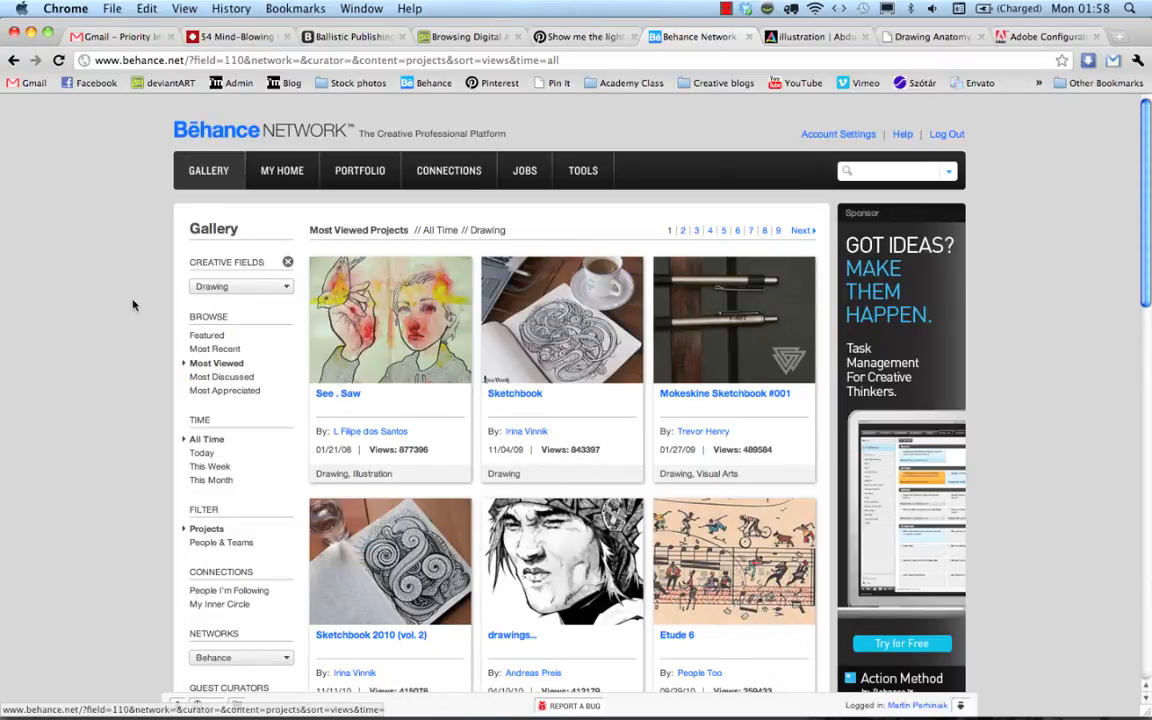
{"action": "scroll", "coordinate": [133, 305], "scroll_direction": "down", "scroll_amount": 3}
{"action": "scroll", "coordinate": [133, 305], "scroll_direction": "down", "scroll_amount": 2}
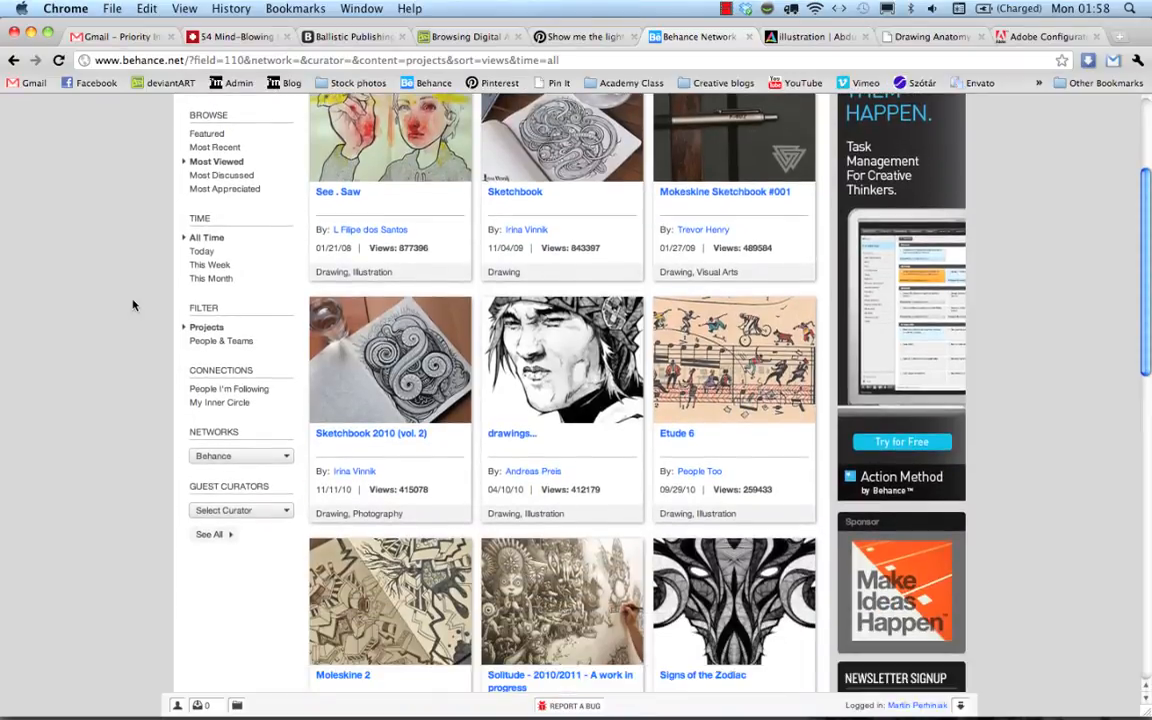
{"action": "scroll", "coordinate": [133, 305], "scroll_direction": "down", "scroll_amount": 4}
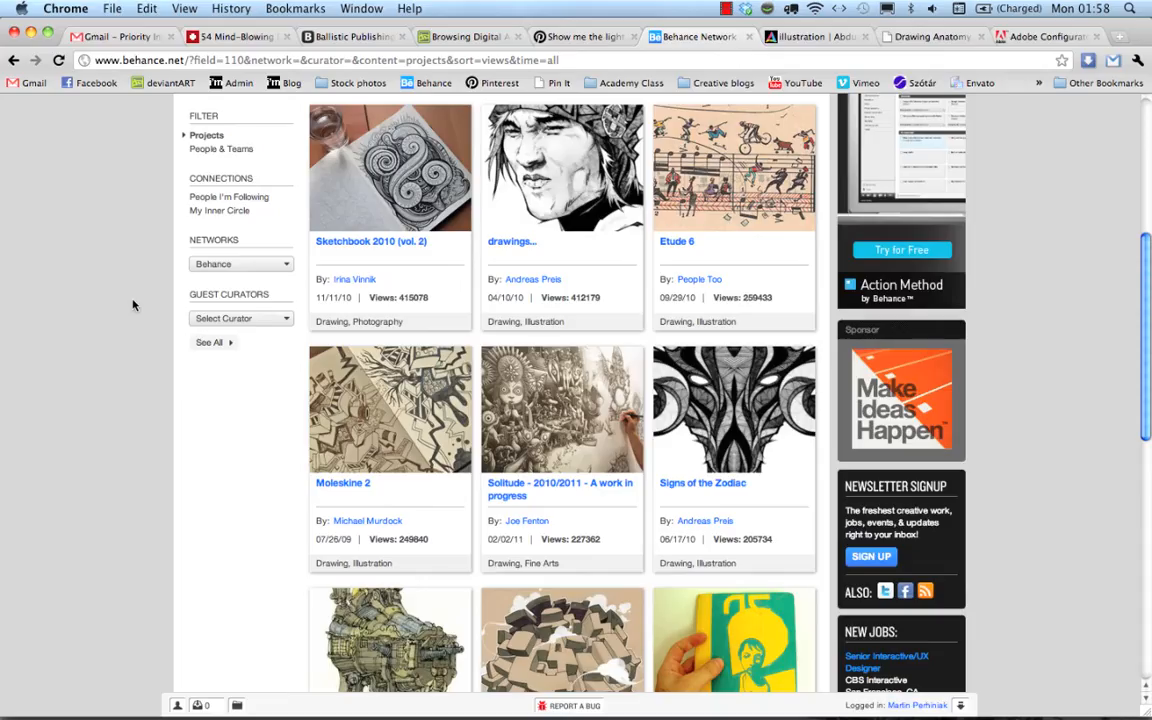
{"action": "scroll", "coordinate": [133, 305], "scroll_direction": "down", "scroll_amount": 6}
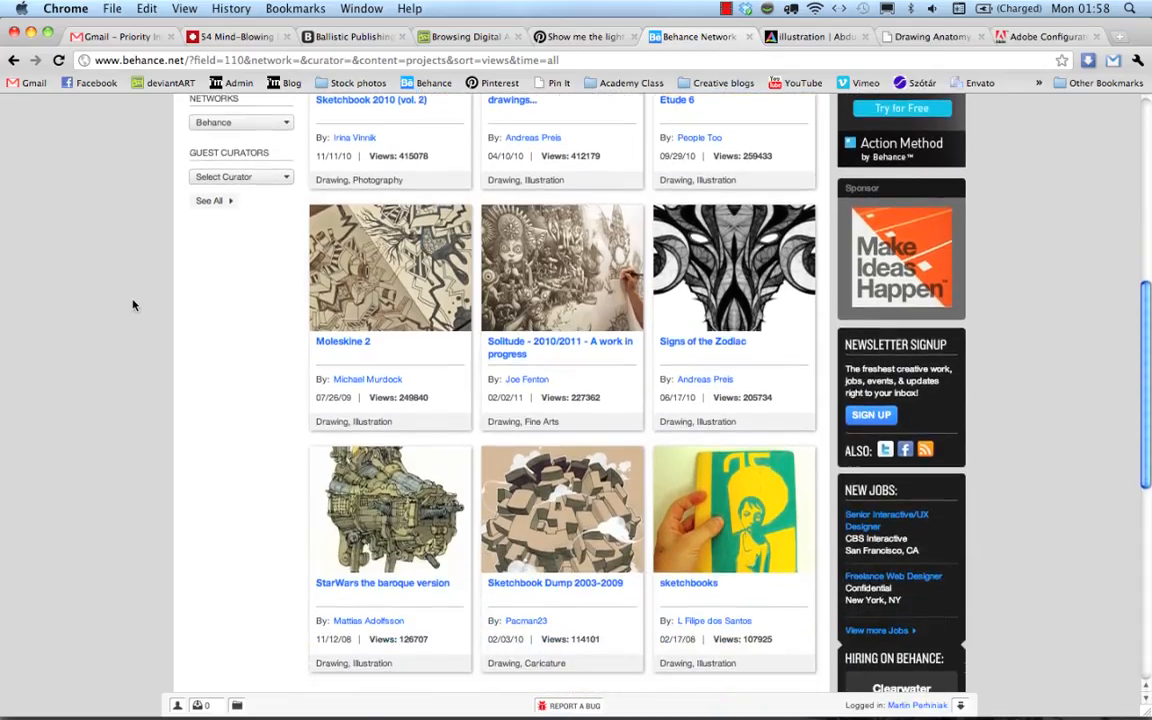
{"action": "scroll", "coordinate": [133, 305], "scroll_direction": "up", "scroll_amount": 10}
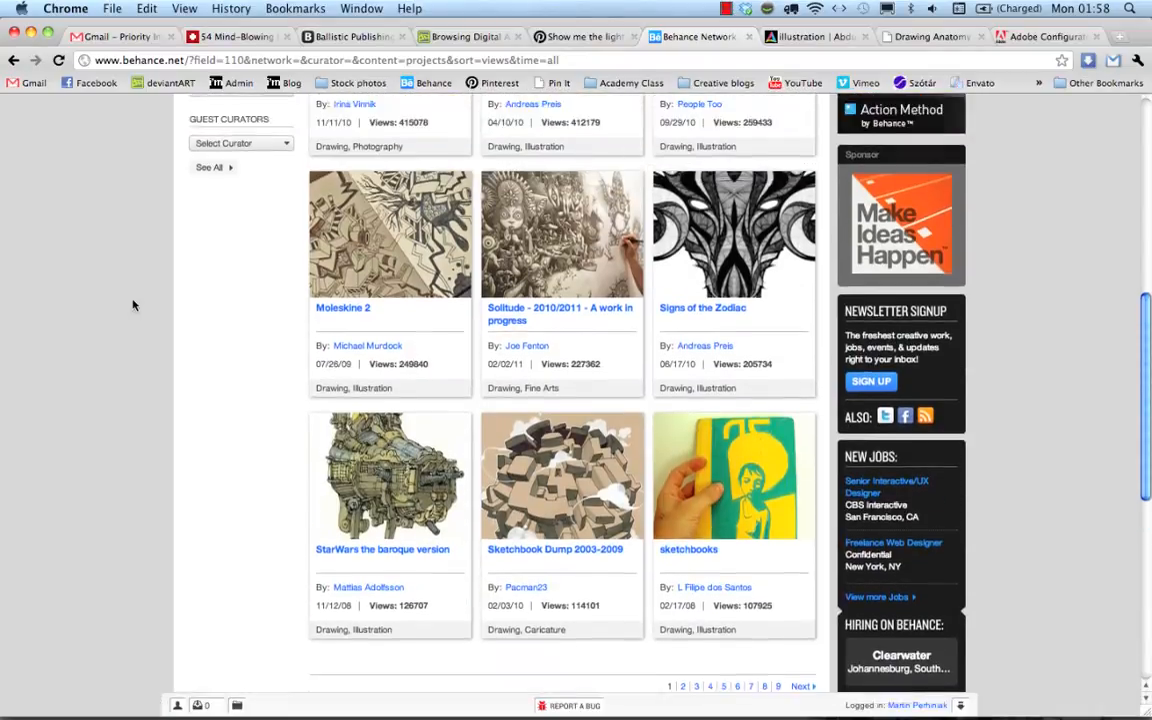
{"action": "scroll", "coordinate": [133, 305], "scroll_direction": "up", "scroll_amount": 4}
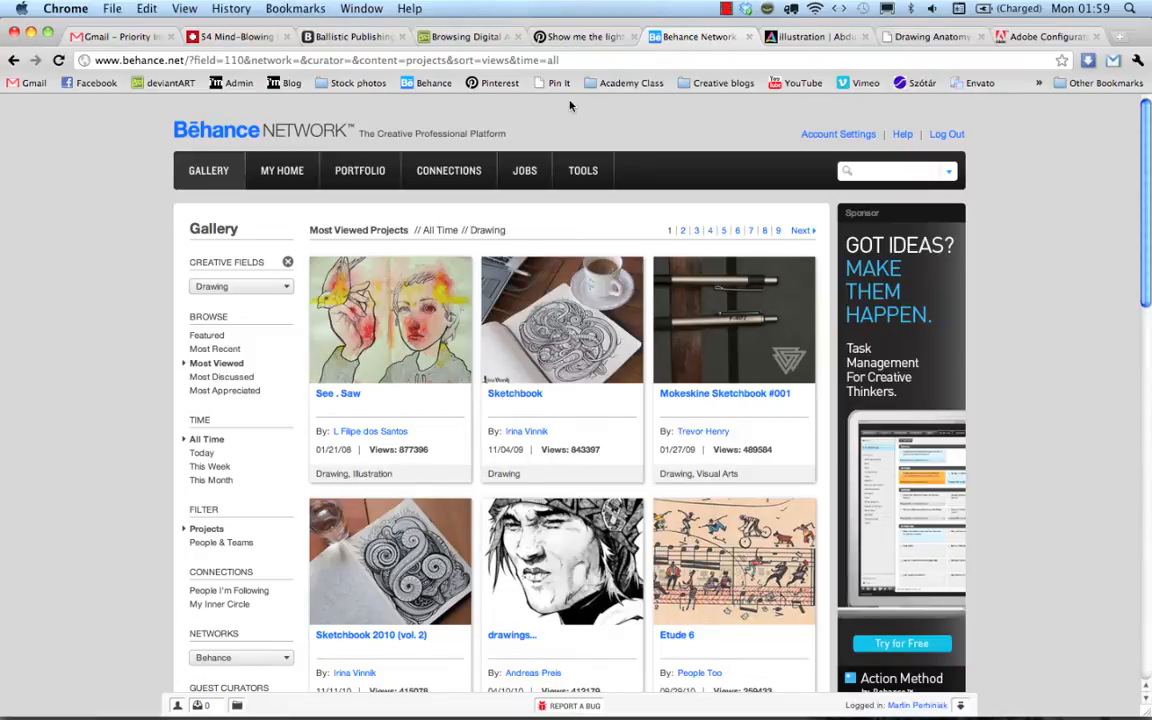
On the Abduzeedo site, go from the illustration posts to the Daily Inspiration posts.
{"action": "left_click", "coordinate": [800, 36]}
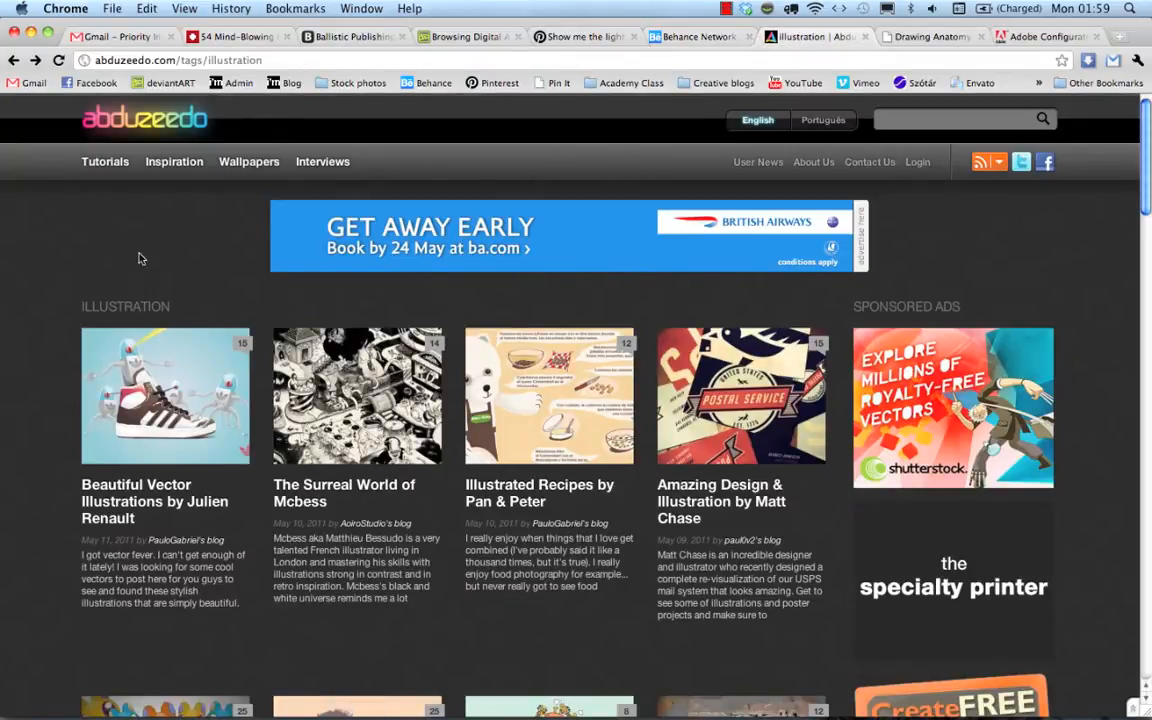
{"action": "mouse_move", "coordinate": [174, 166]}
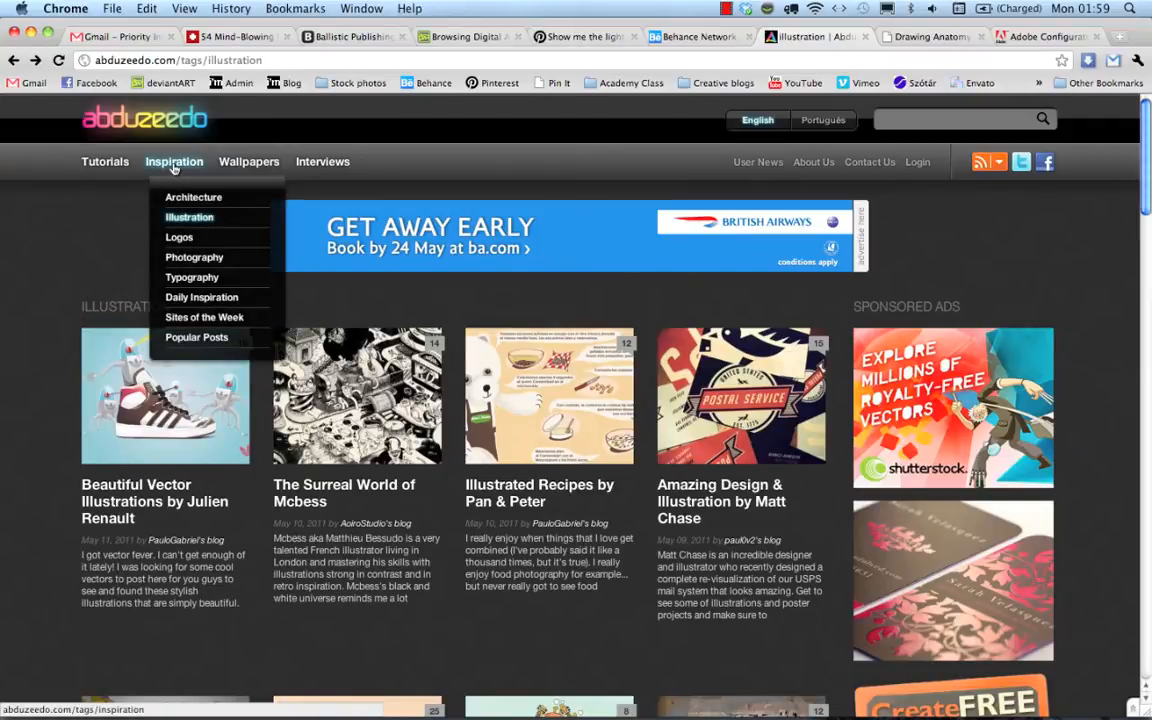
{"action": "left_click", "coordinate": [196, 299]}
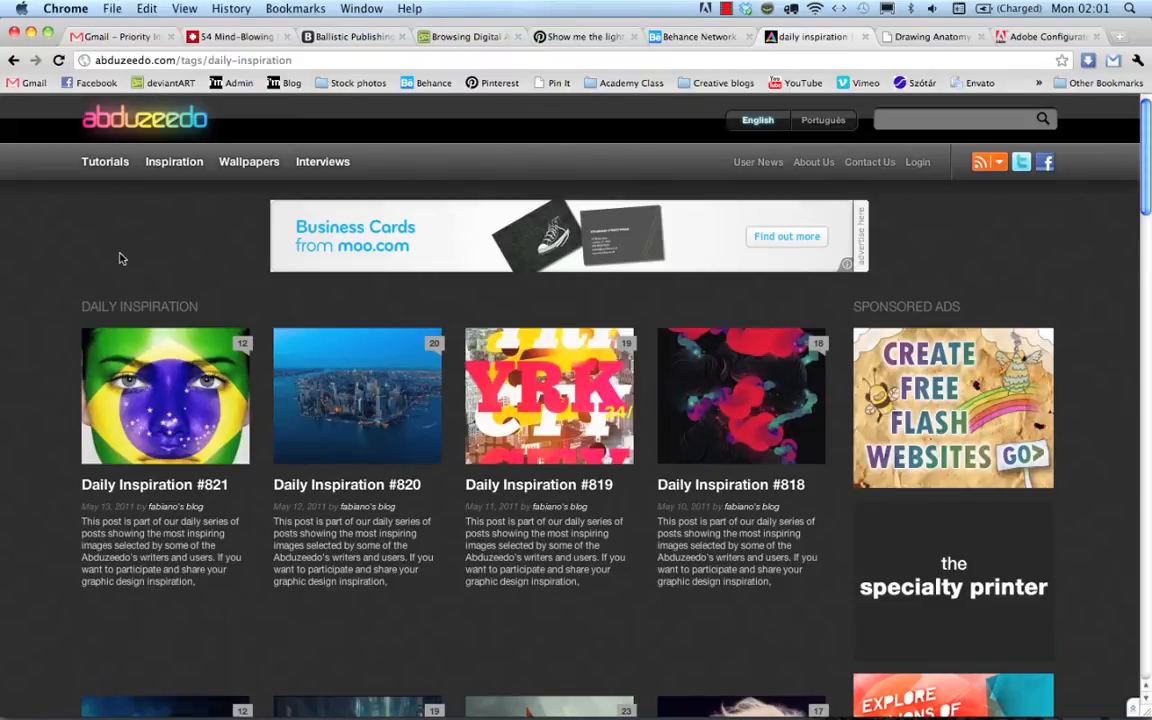
Switch to Photoshop and close the arab_shumi_process.jpg document.
{"action": "key", "text": "super+Tab"}
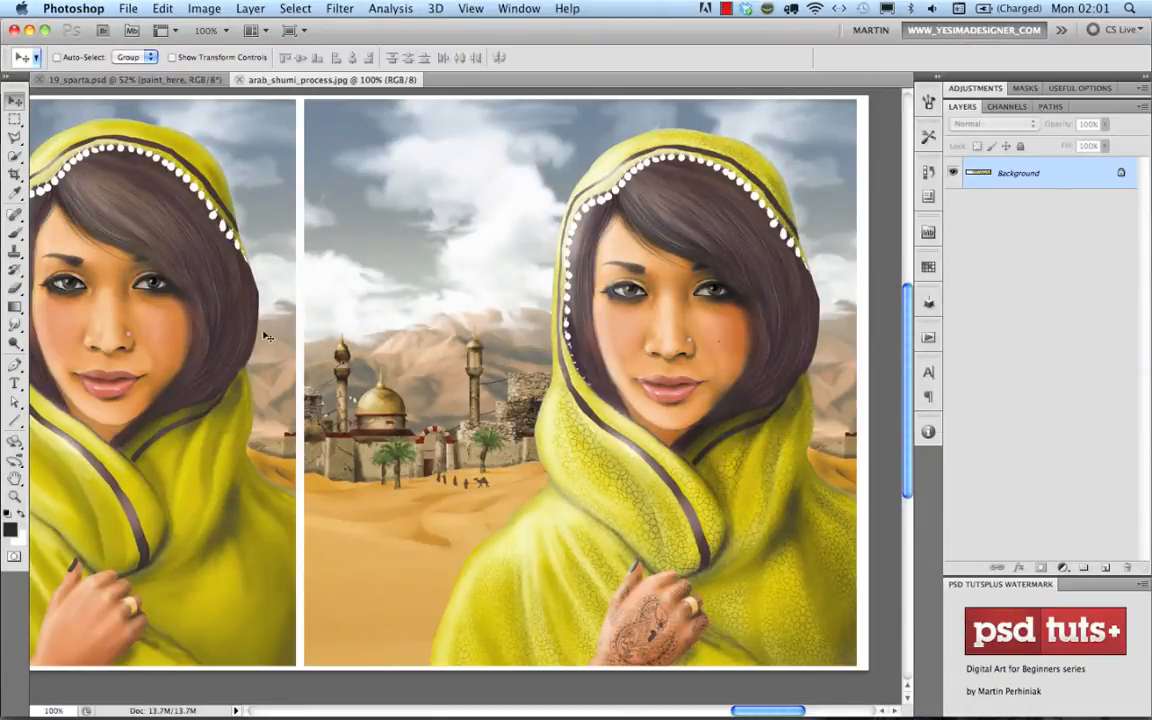
{"action": "key", "text": "super+w"}
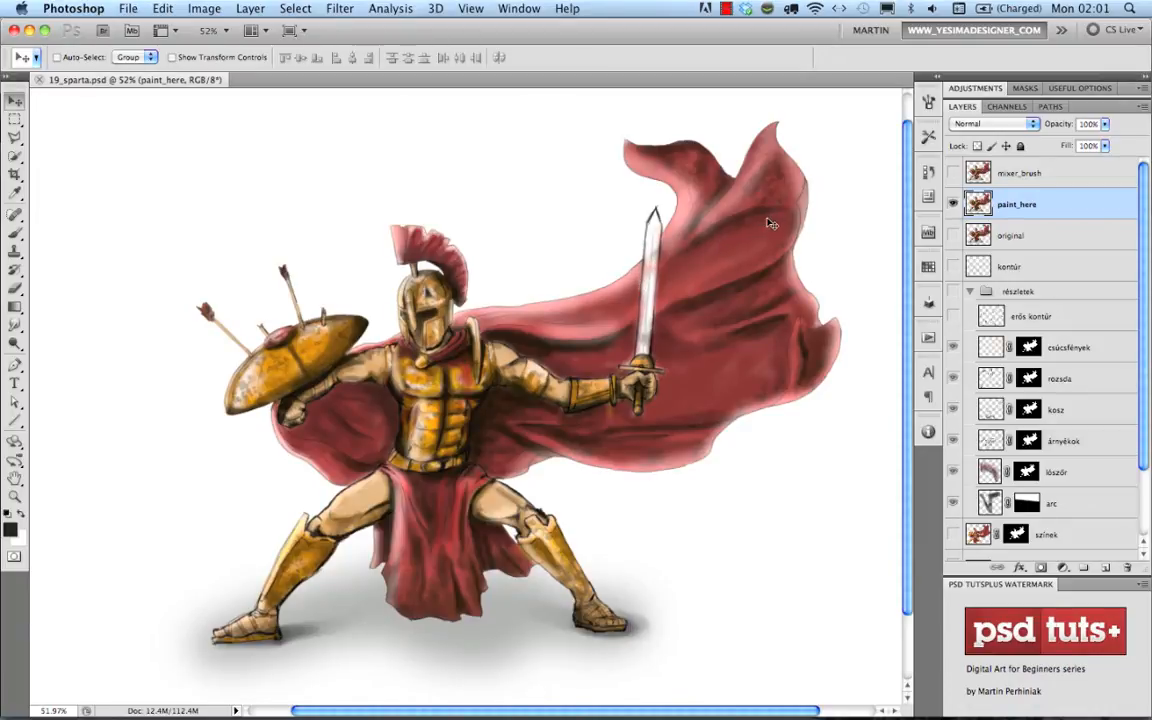
Show the layer comps of 19_sparta.psd and compare the warrior's Draft and Clean stages.
{"action": "left_click", "coordinate": [929, 197]}
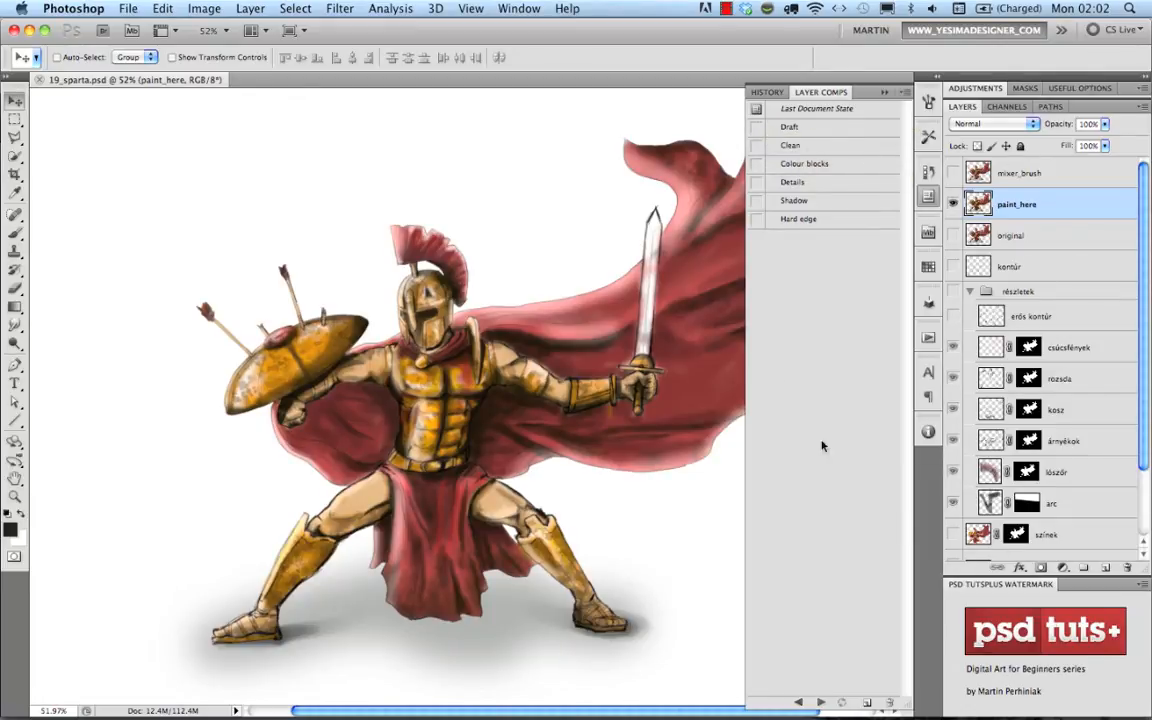
{"action": "left_click", "coordinate": [757, 130]}
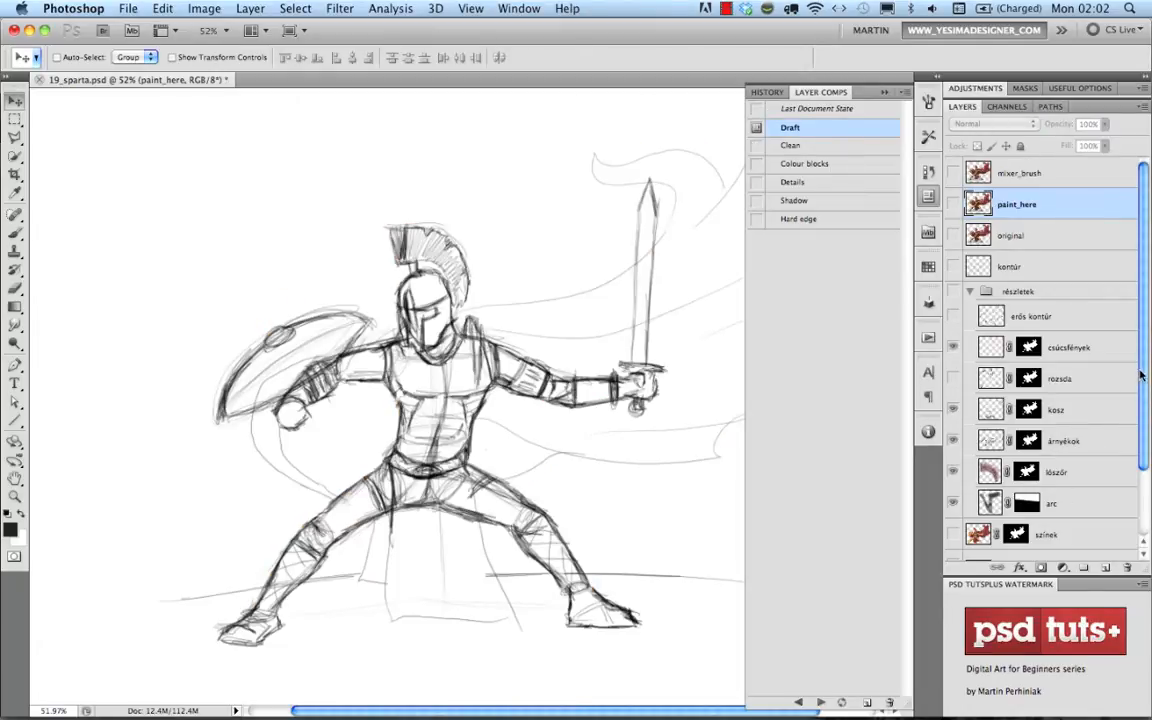
{"action": "scroll", "coordinate": [1138, 422], "scroll_direction": "down", "scroll_amount": 1}
{"action": "scroll", "coordinate": [1138, 422], "scroll_direction": "down", "scroll_amount": 2}
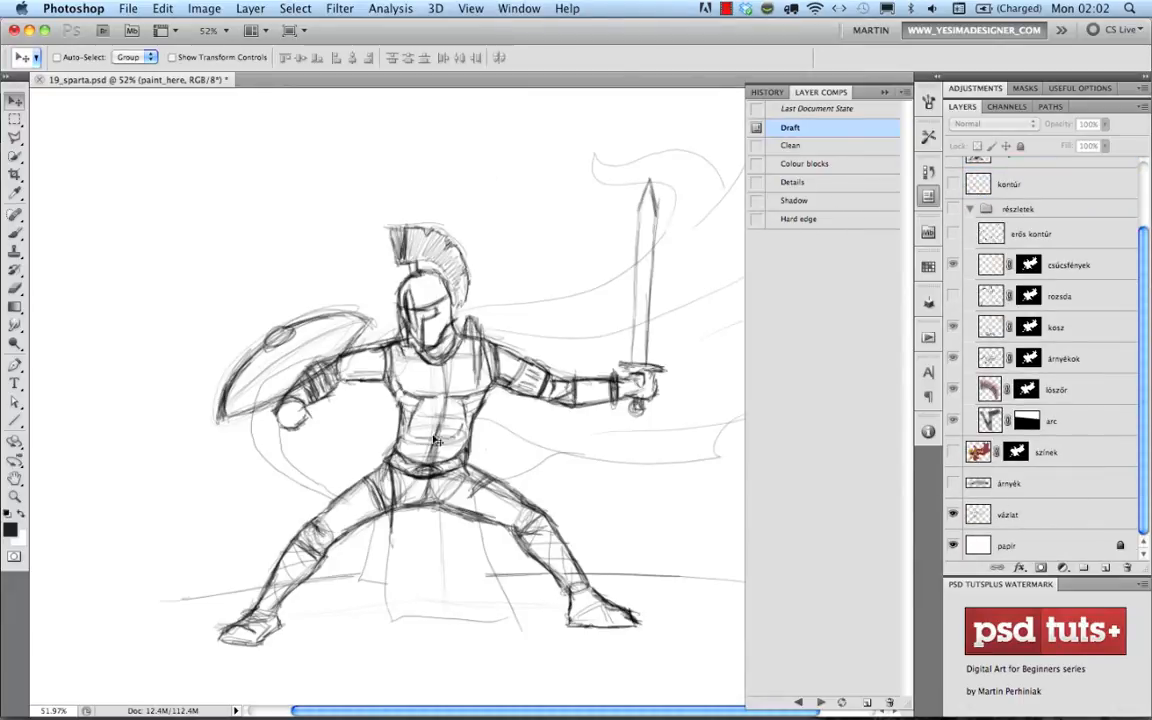
{"action": "left_click", "coordinate": [755, 148]}
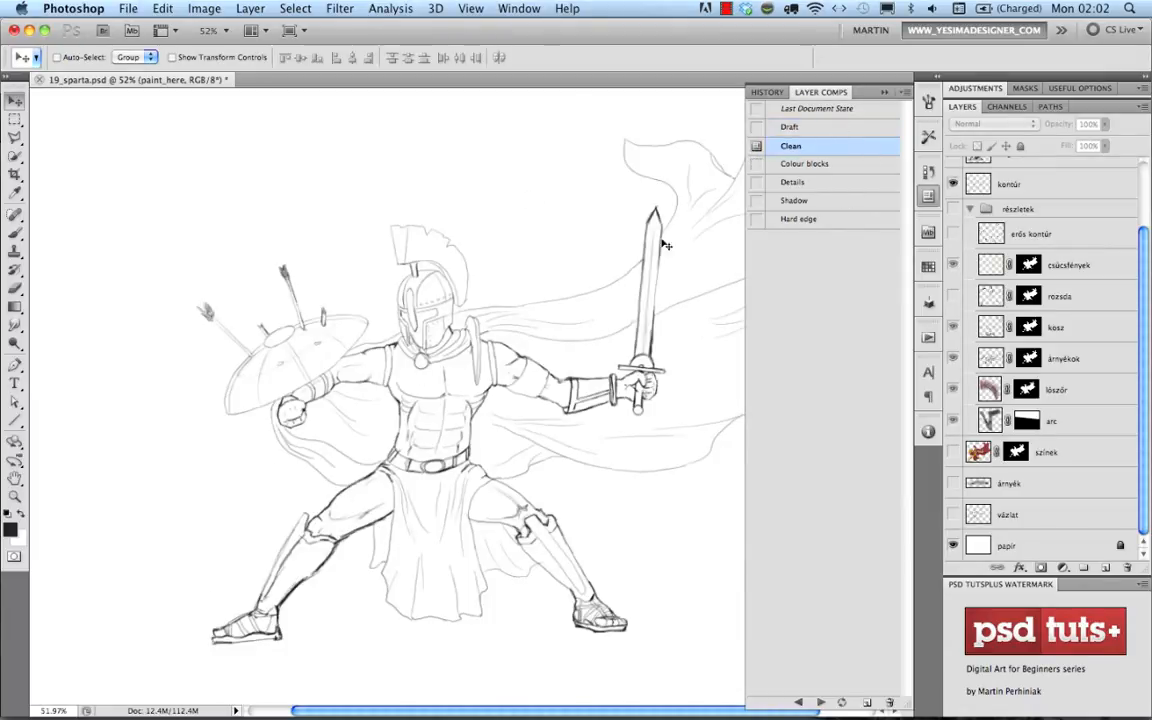
{"action": "left_click_drag", "start_coordinate": [592, 379], "coordinate": [502, 377]}
{"action": "left_click", "coordinate": [756, 127]}
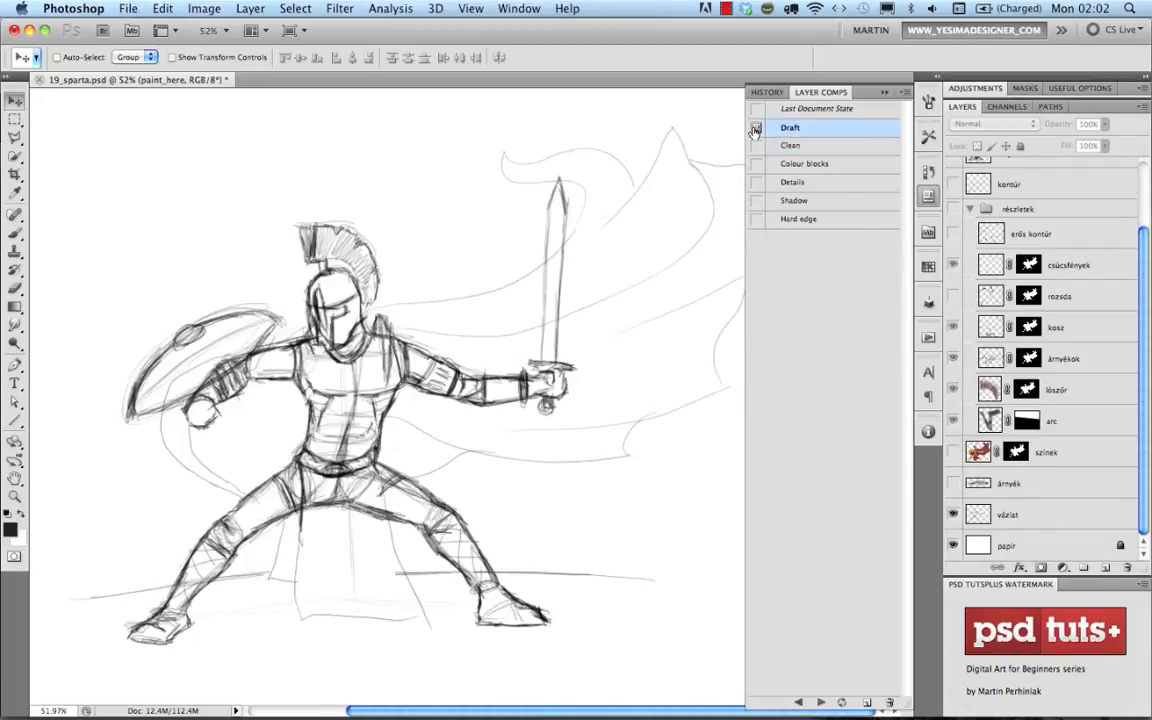
{"action": "left_click", "coordinate": [756, 146]}
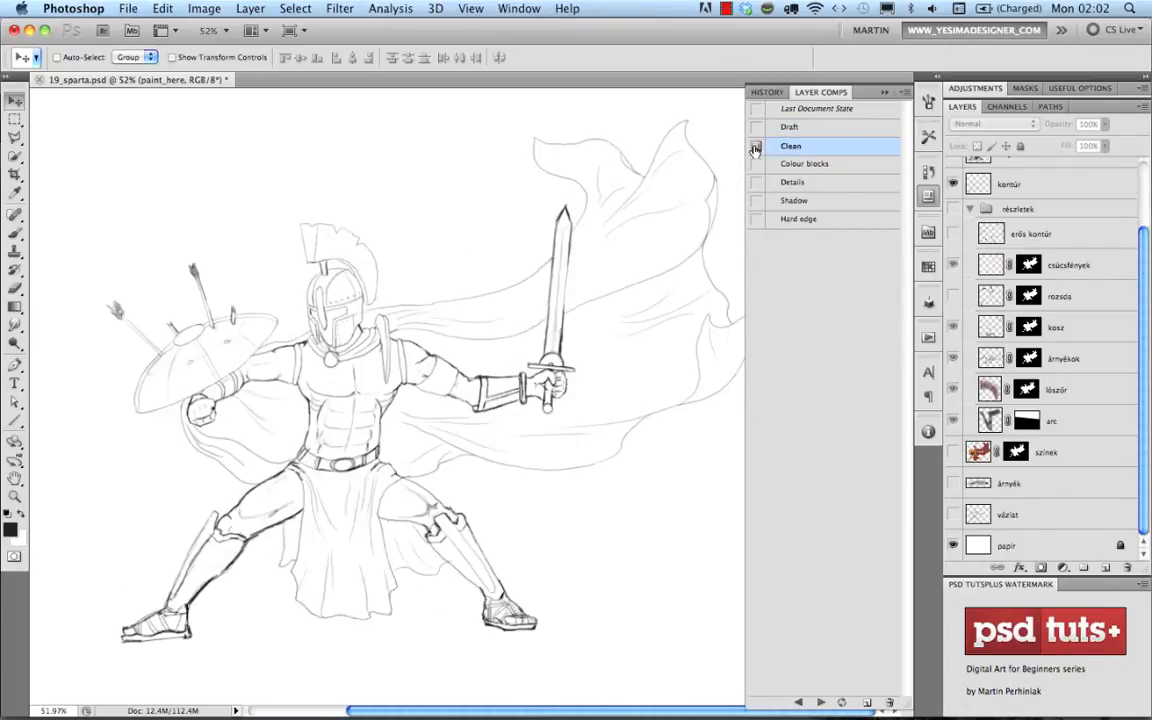
Compare the Colour blocks and Details layer comps of the warrior painting.
{"action": "left_click", "coordinate": [756, 164]}
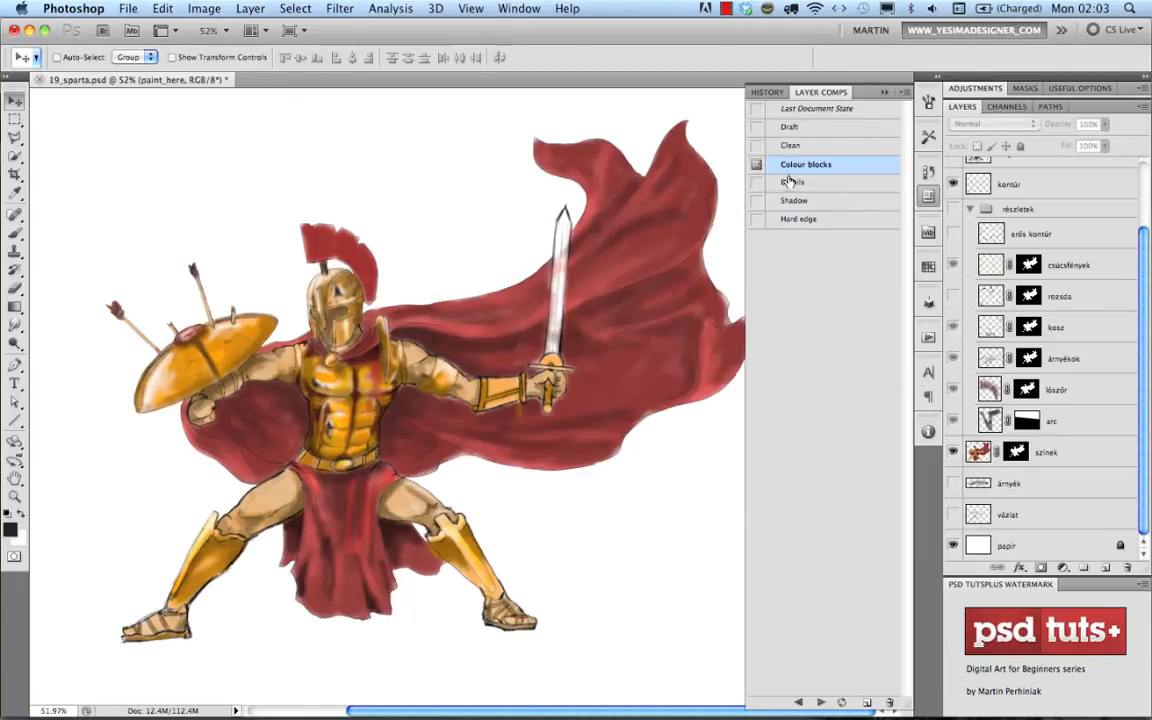
{"action": "left_click", "coordinate": [755, 183]}
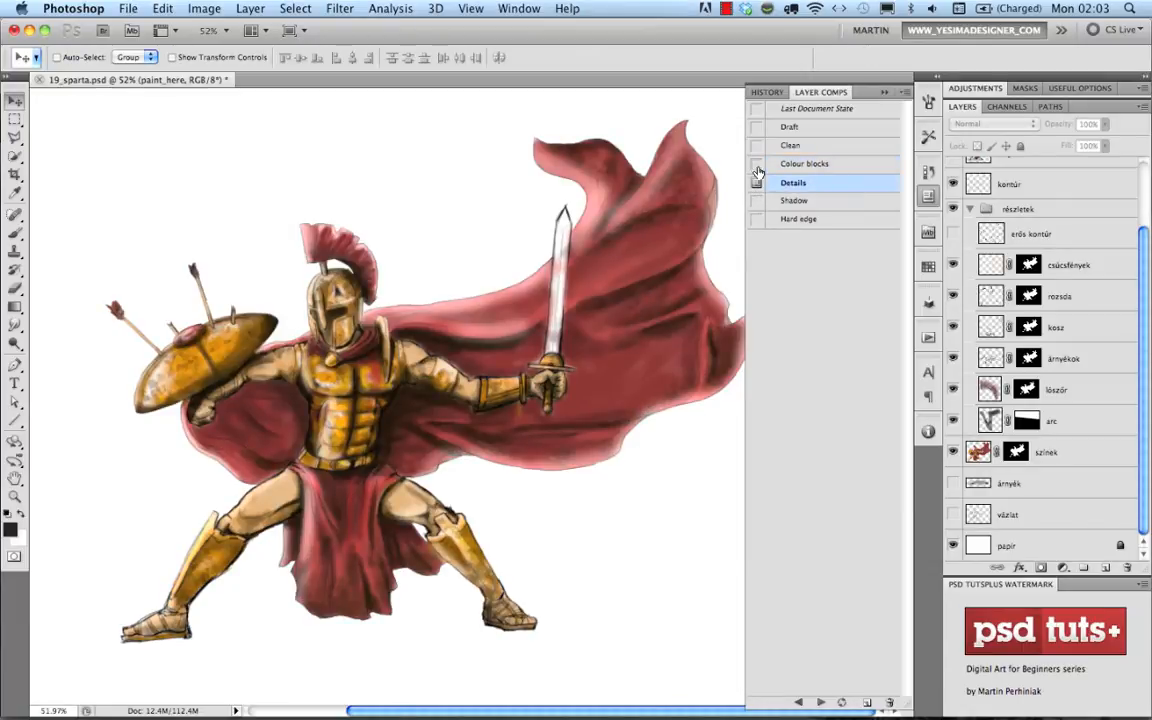
{"action": "left_click", "coordinate": [756, 164]}
{"action": "left_click", "coordinate": [756, 183]}
Compare the Shadow and Hard edge layer comps, leave Hard edge applied and collapse the layer comps list.
{"action": "left_click", "coordinate": [756, 201]}
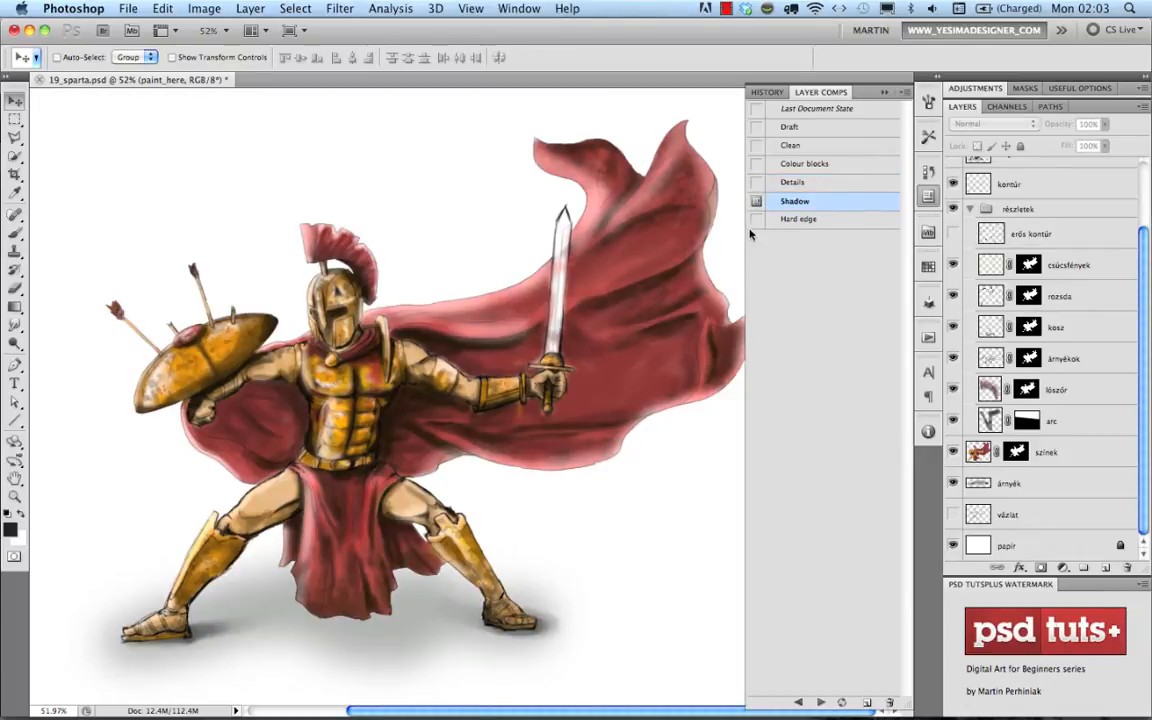
{"action": "left_click", "coordinate": [756, 220]}
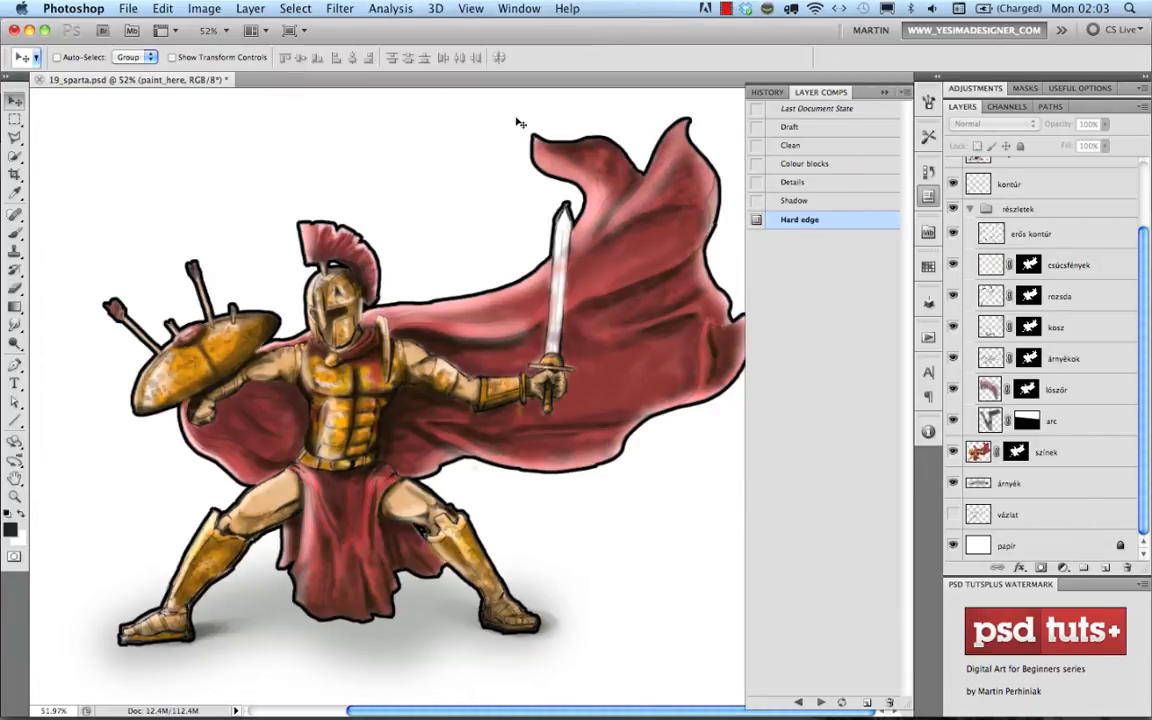
{"action": "left_click", "coordinate": [756, 202]}
{"action": "left_click", "coordinate": [757, 221]}
{"action": "left_click", "coordinate": [928, 198]}
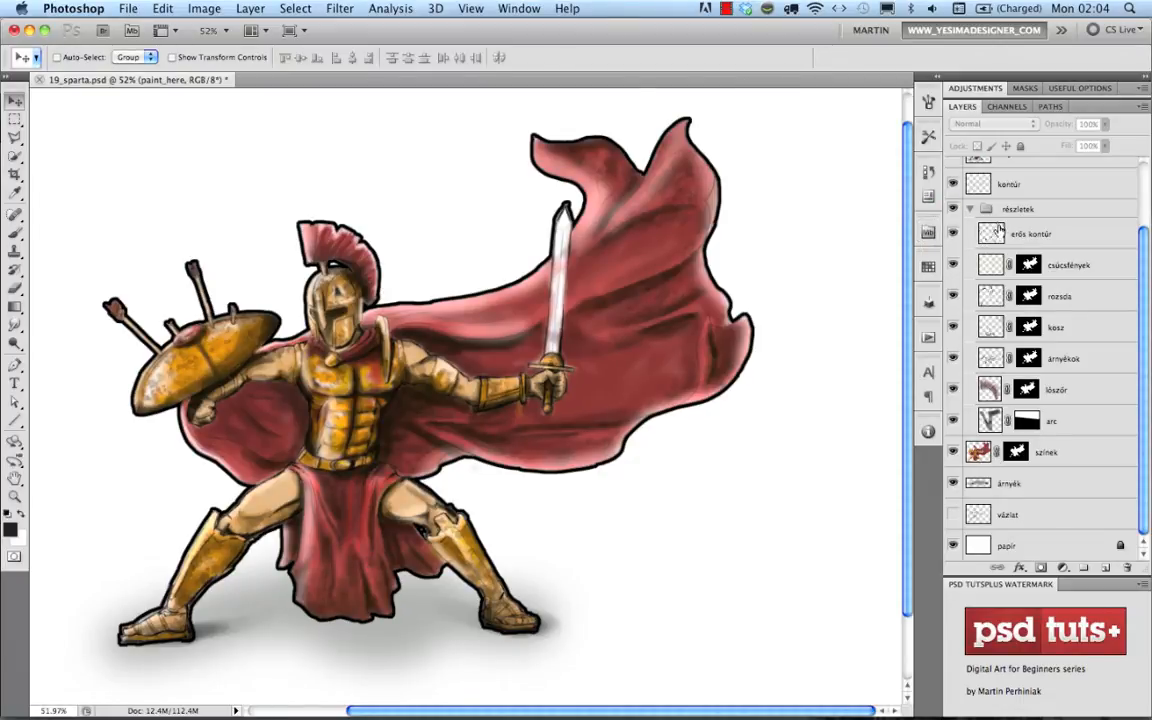
Expand the available adjustments and presets to view them, and collapse them again.
{"action": "left_click", "coordinate": [973, 89]}
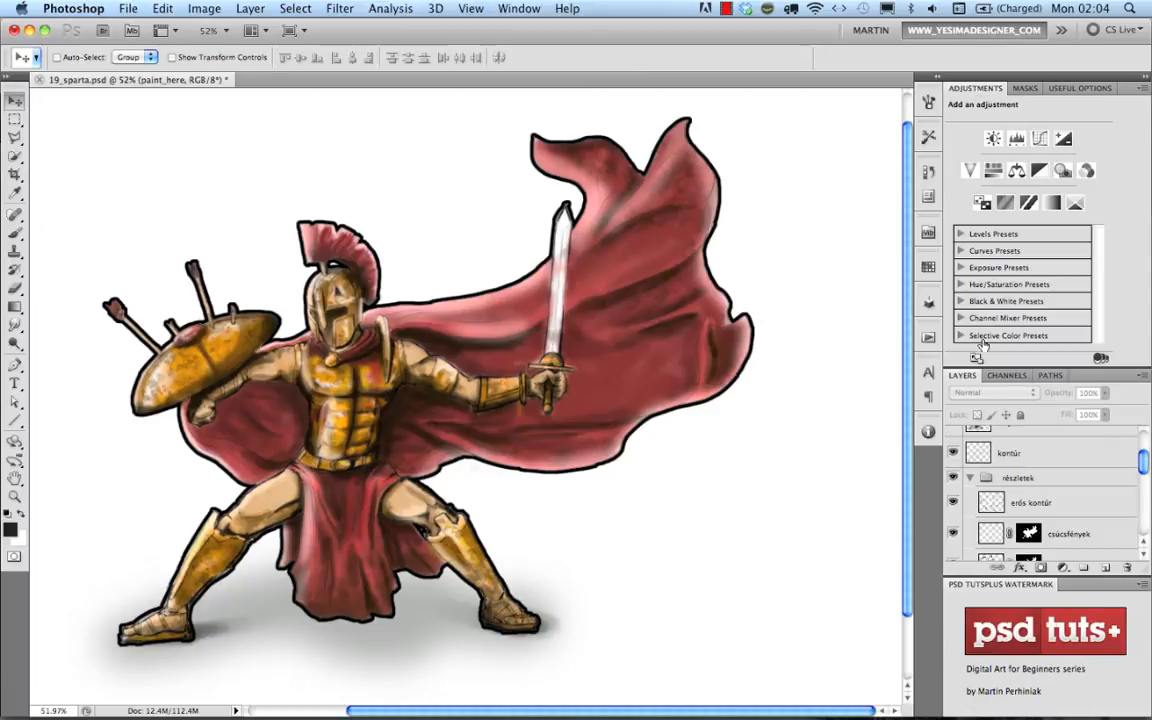
{"action": "left_click", "coordinate": [972, 89]}
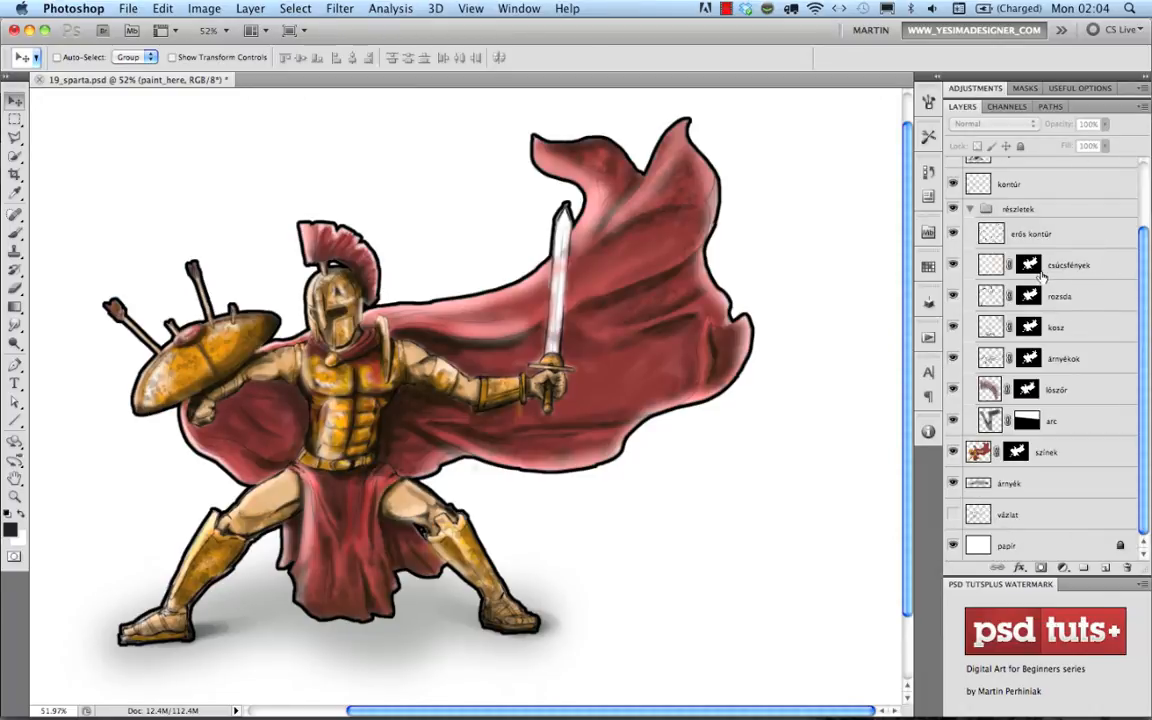
Turn off the Application Frame and move the floating 19_sparta.psd window up and to the left.
{"action": "left_click", "coordinate": [519, 9]}
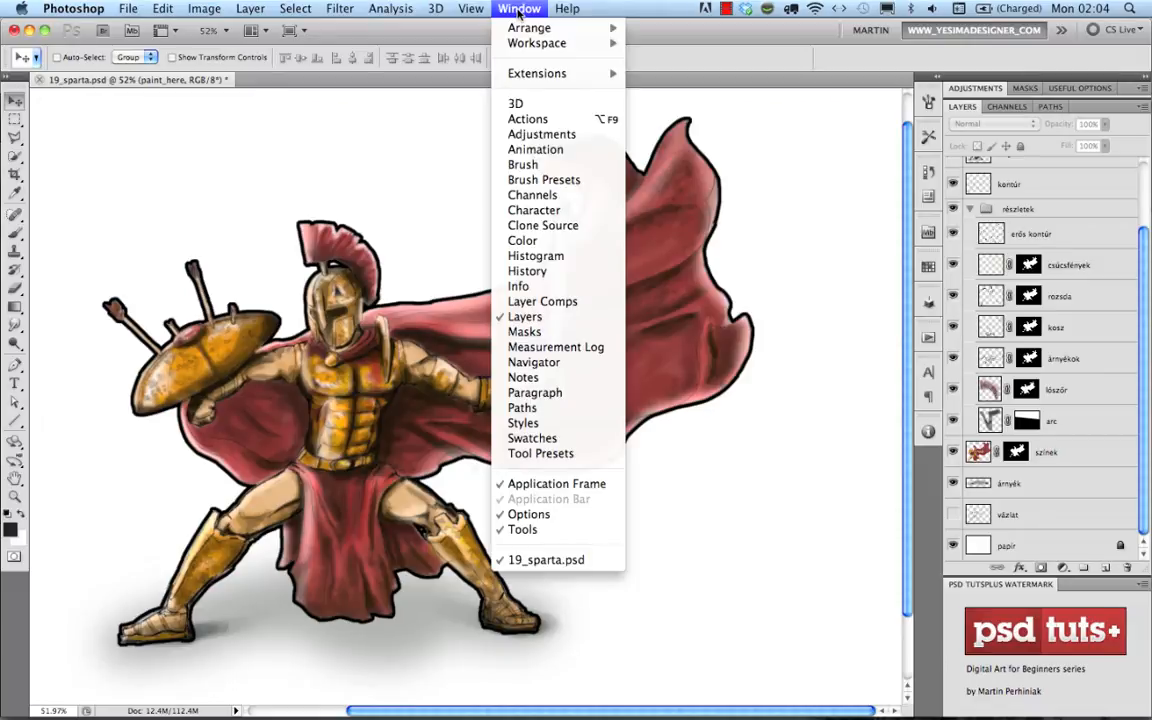
{"action": "left_click", "coordinate": [556, 484]}
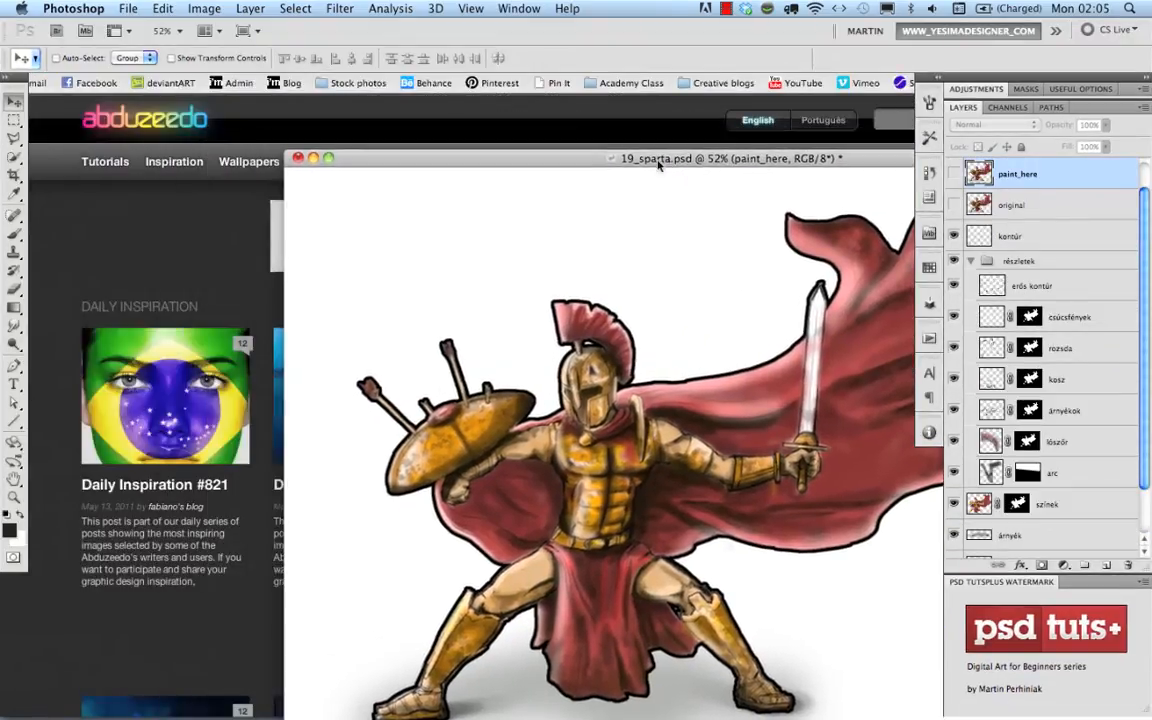
{"action": "left_click_drag", "start_coordinate": [463, 159], "coordinate": [316, 130]}
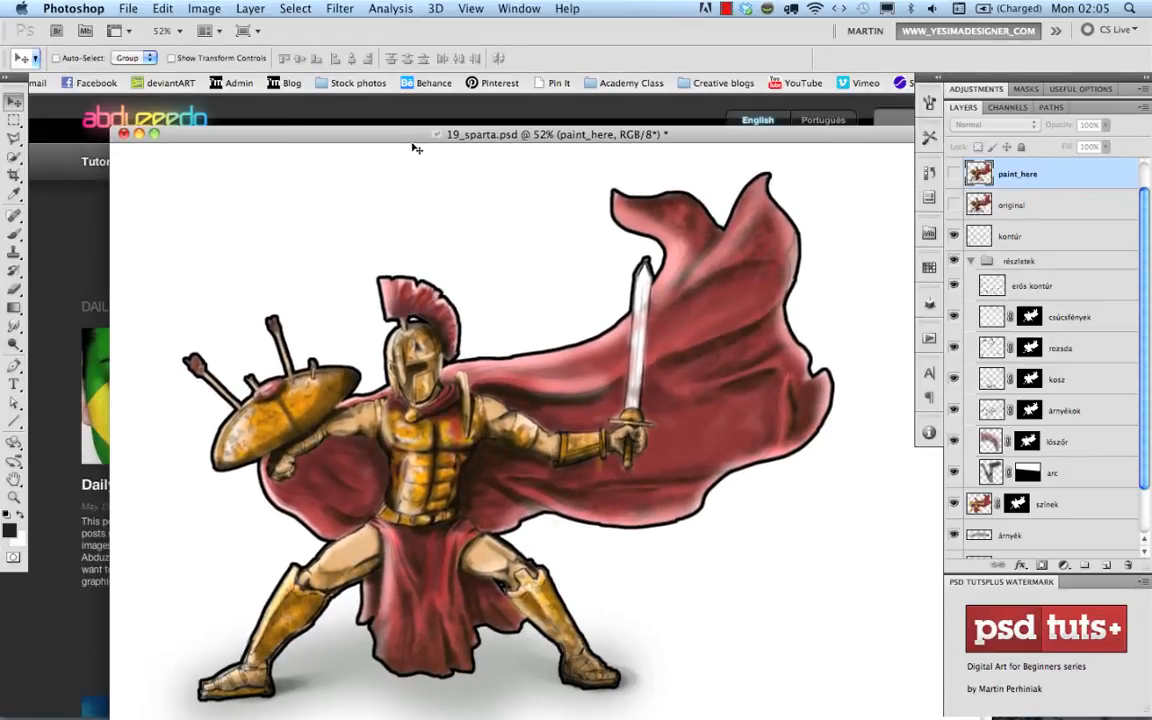
Move the floating 19_sparta.psd window further up and left, and turn the Application Frame back on.
{"action": "left_click_drag", "start_coordinate": [407, 136], "coordinate": [352, 127]}
{"action": "left_click", "coordinate": [518, 8]}
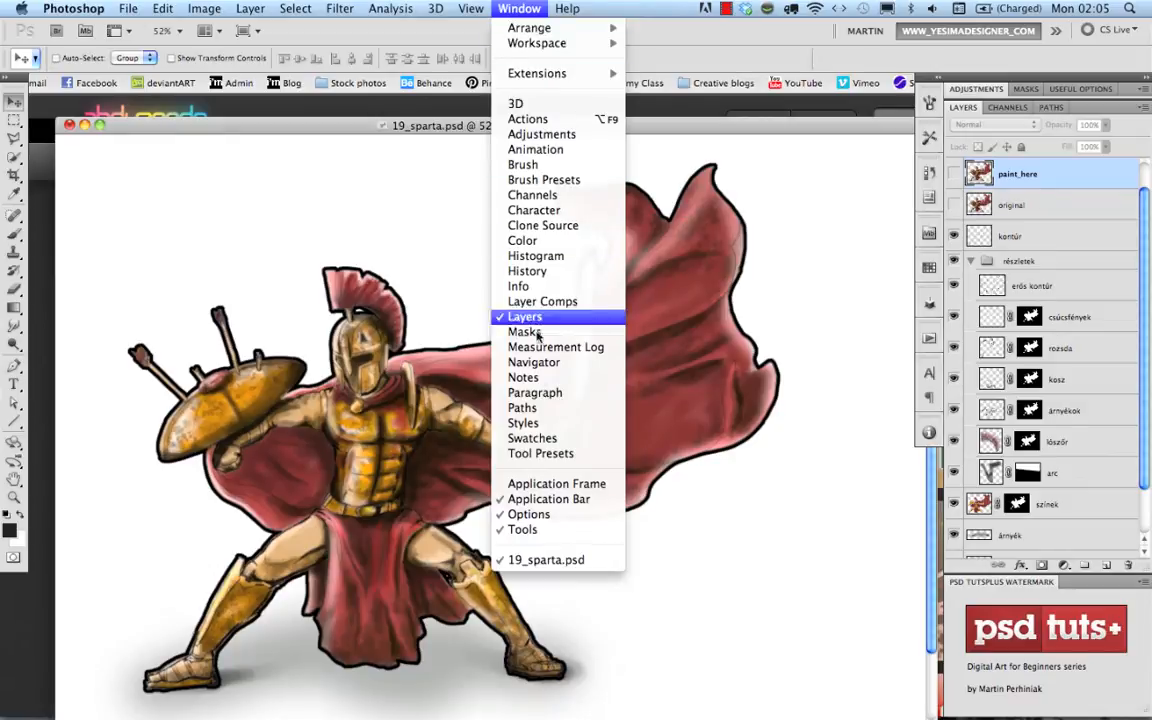
{"action": "left_click", "coordinate": [557, 485]}
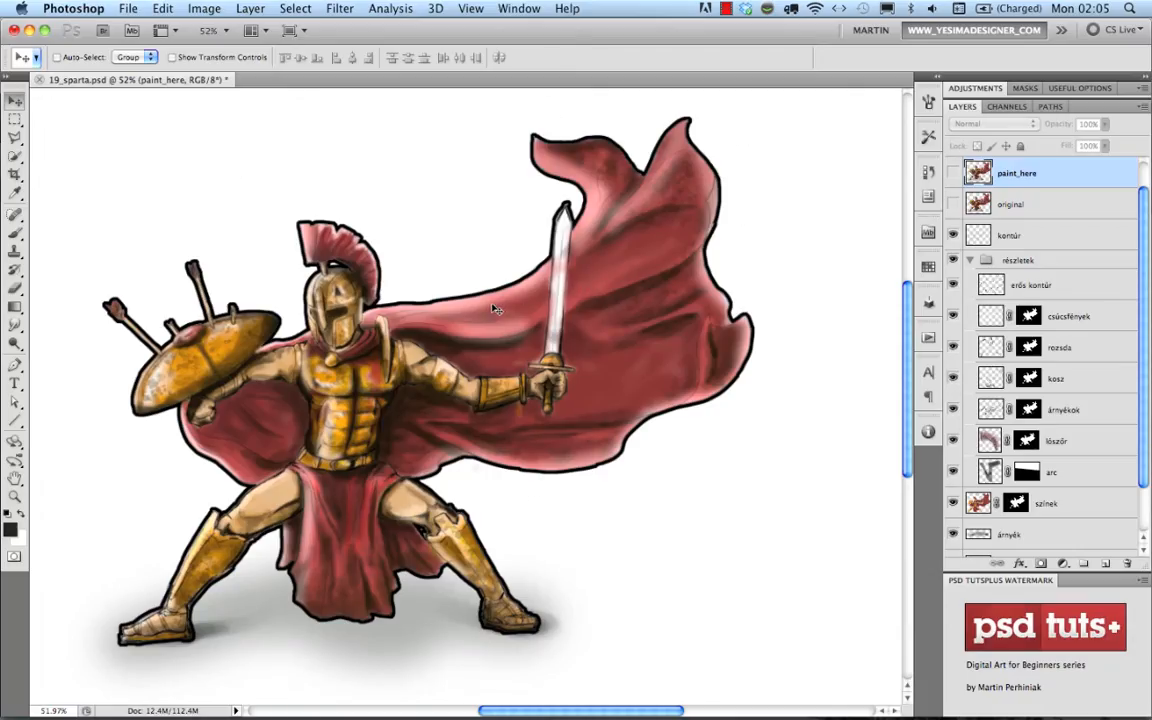
Open the custom colour setting for the area surrounding the canvas, view the colour and accept it.
{"action": "scroll", "coordinate": [500, 330], "scroll_direction": "down", "scroll_amount": 5}
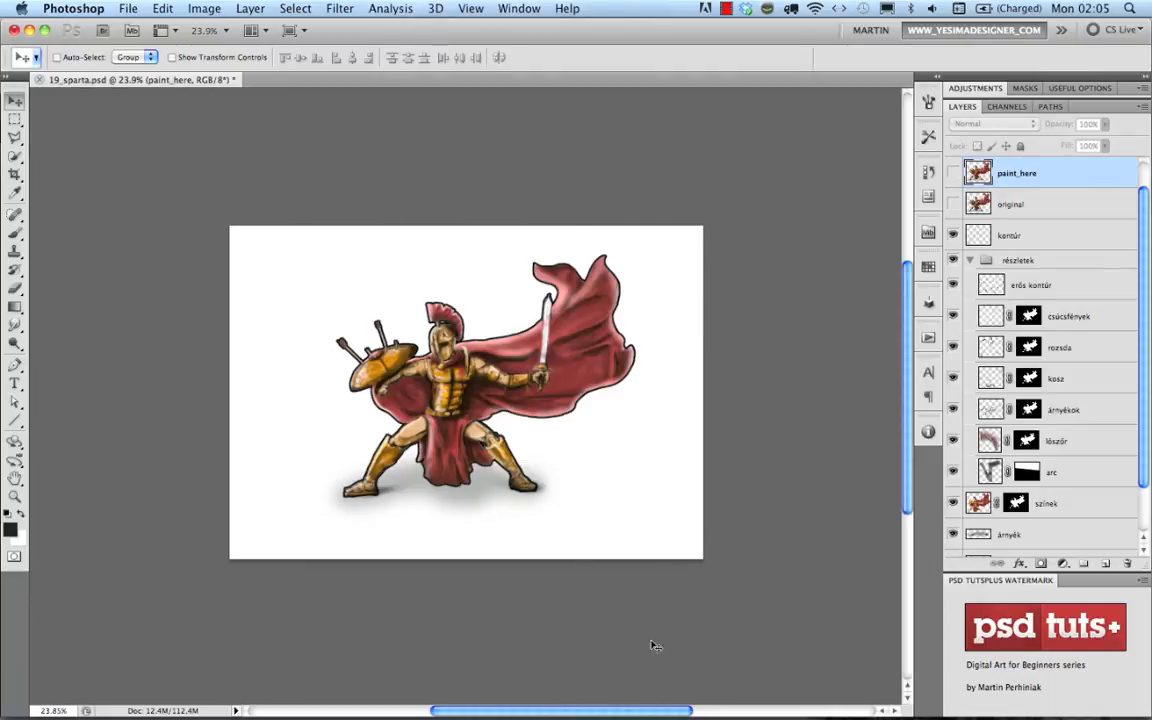
{"action": "right_click", "coordinate": [743, 287]}
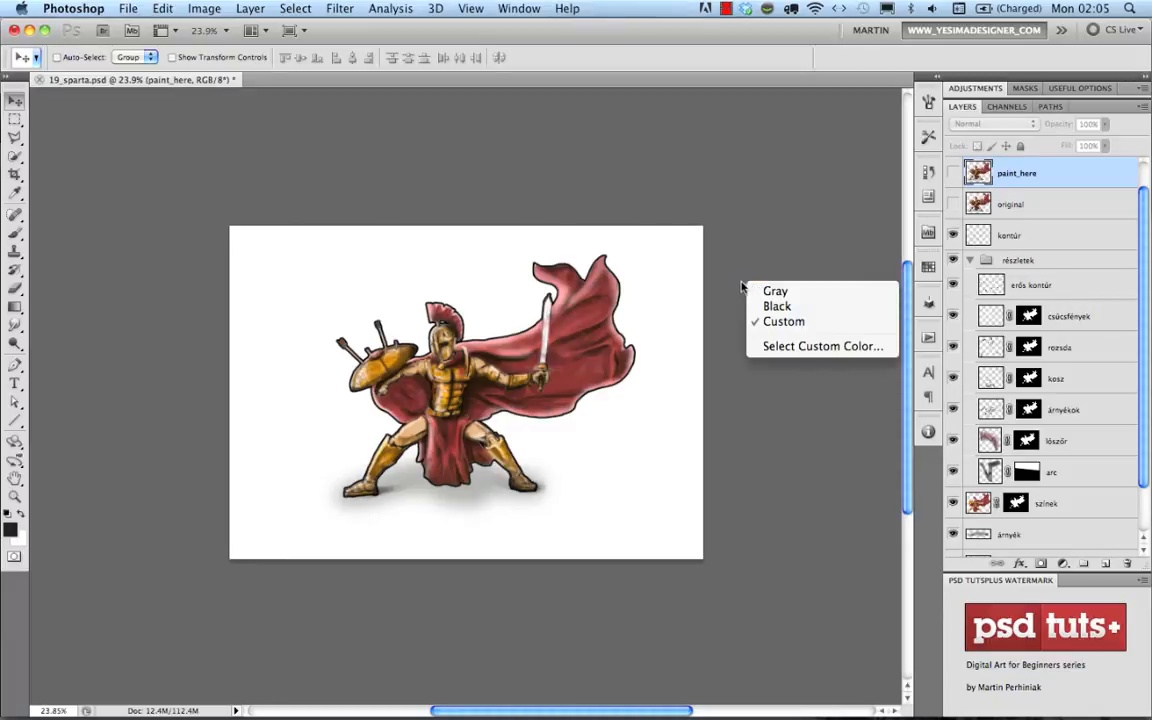
{"action": "left_click", "coordinate": [817, 346]}
{"action": "left_click_drag", "start_coordinate": [767, 251], "coordinate": [658, 205]}
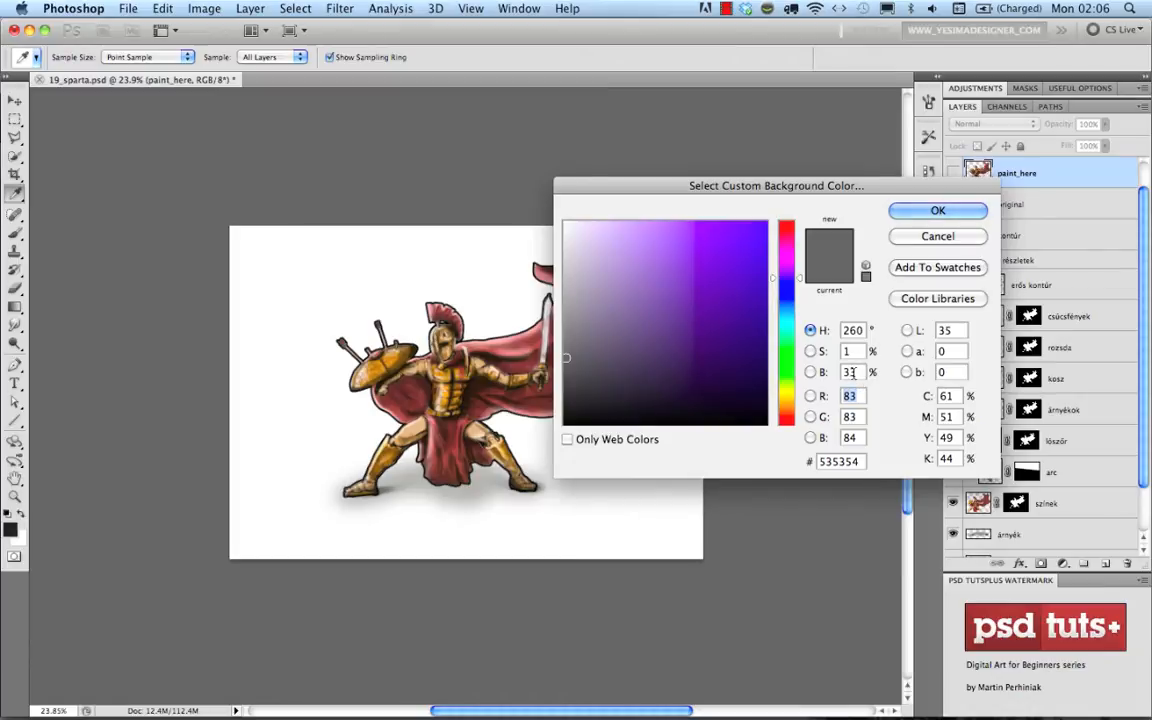
{"action": "left_click", "coordinate": [937, 211]}
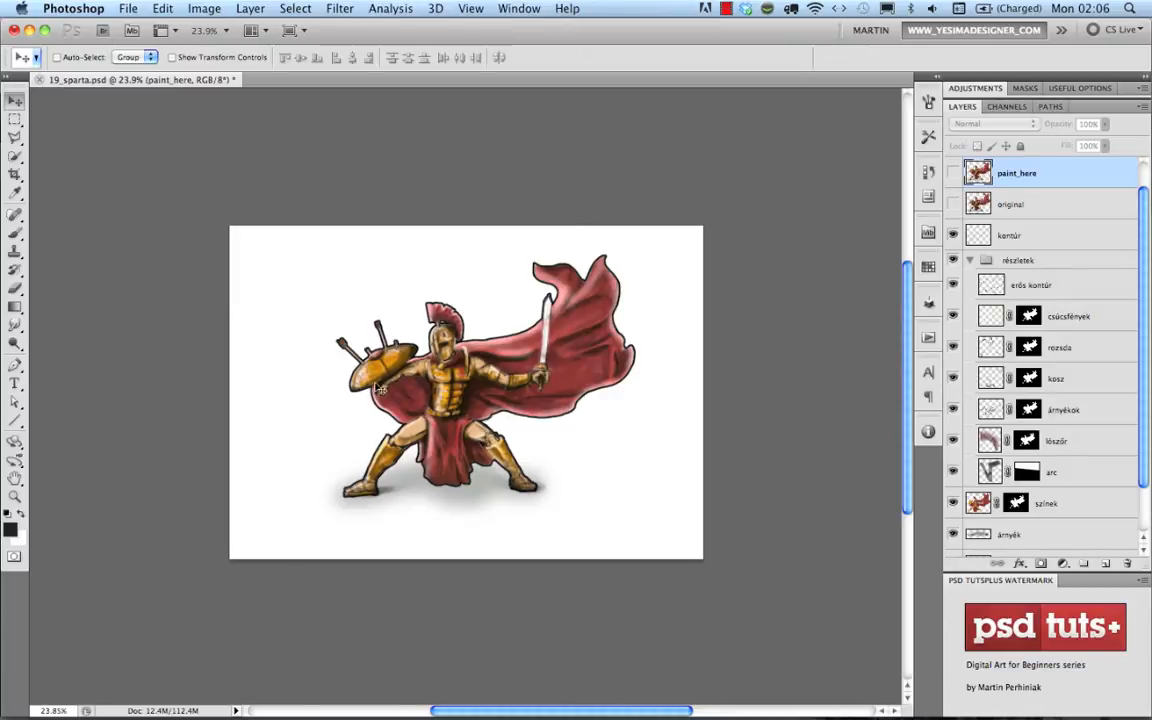
Demonstrate zooming in and out on the warrior's helmet and torso, including fitting the whole painting on screen.
{"action": "key", "text": "z"}
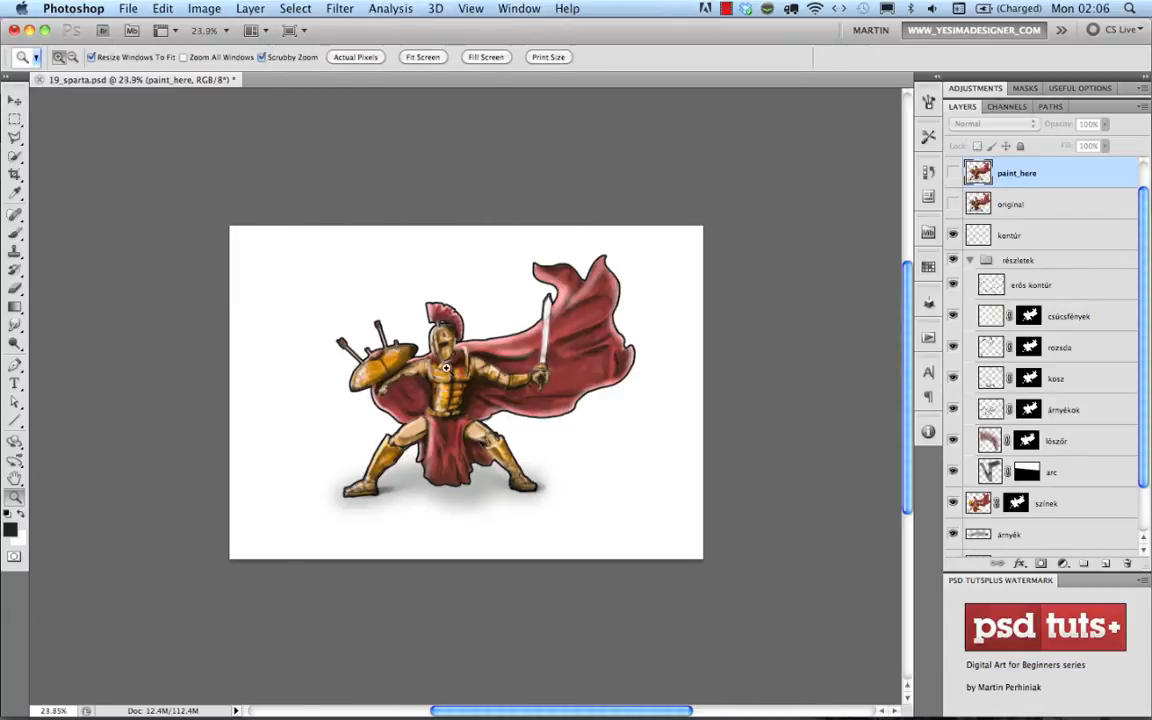
{"action": "left_click_drag", "start_coordinate": [395, 332], "coordinate": [521, 359]}
{"action": "key", "text": "v"}
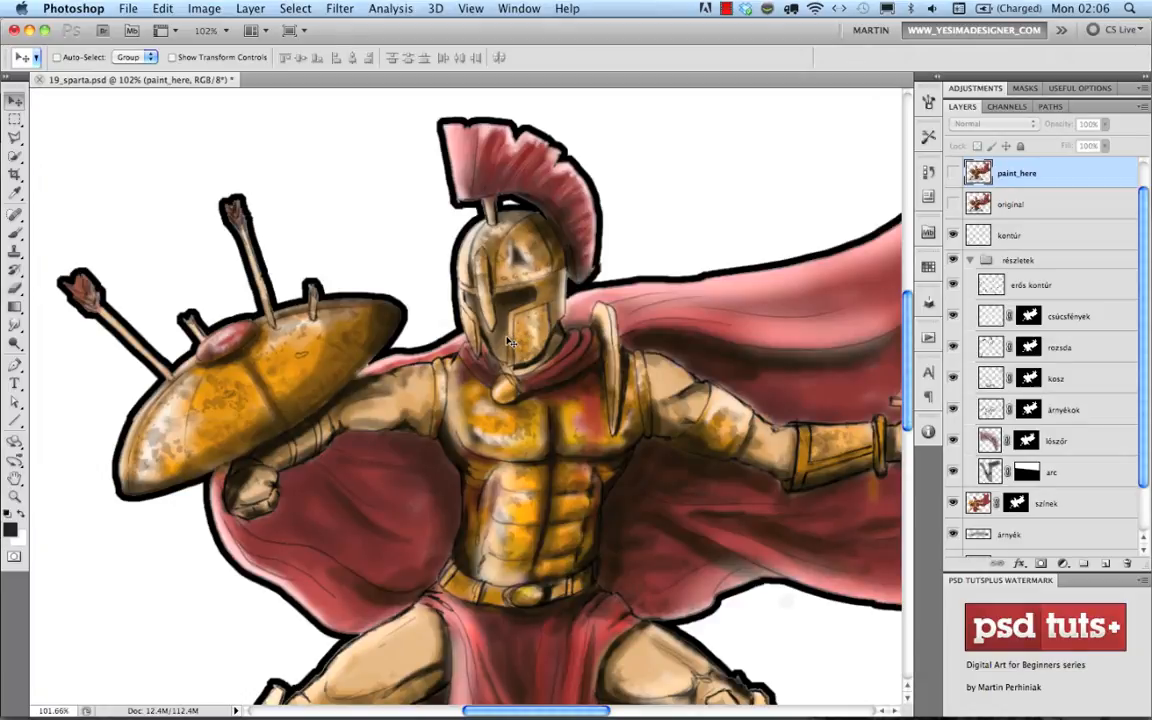
{"action": "key", "text": "super+0"}
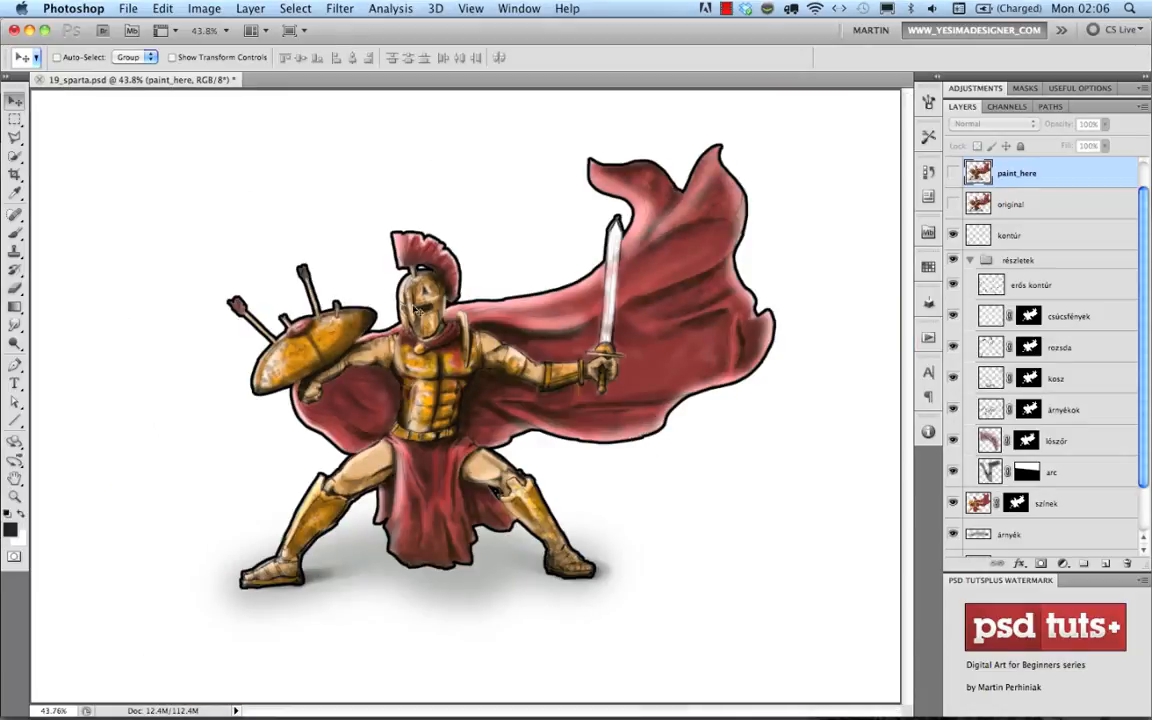
{"action": "left_click_drag", "start_coordinate": [437, 307], "coordinate": [517, 226]}
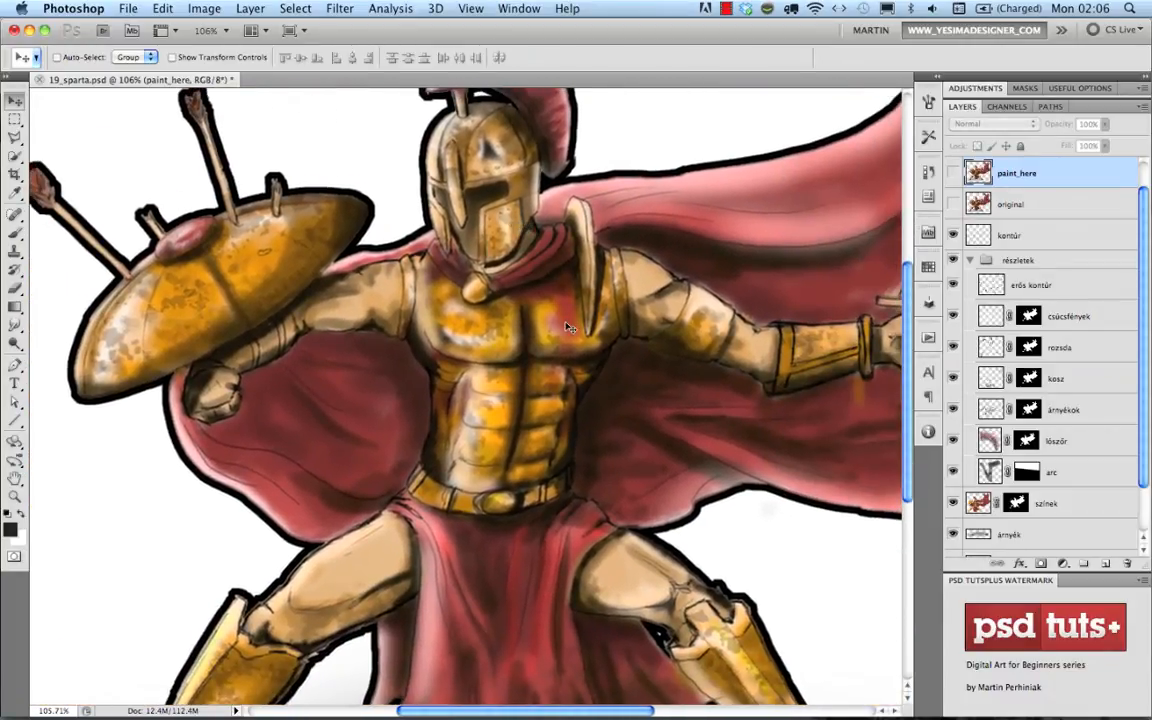
{"action": "left_click_drag", "start_coordinate": [546, 310], "coordinate": [476, 282]}
{"action": "left_click_drag", "start_coordinate": [600, 292], "coordinate": [508, 334]}
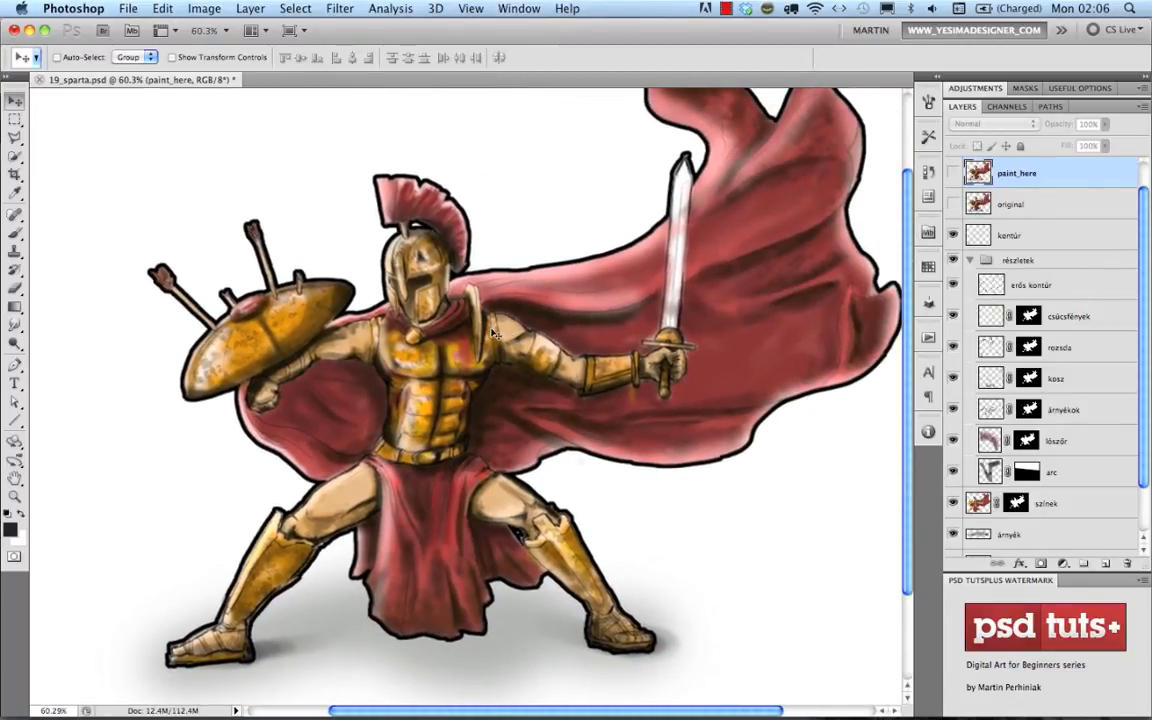
Rotate the canvas view to 57° and brush a few faint strokes on the kontúr layer in the blank area below the shield.
{"action": "key", "text": "r"}
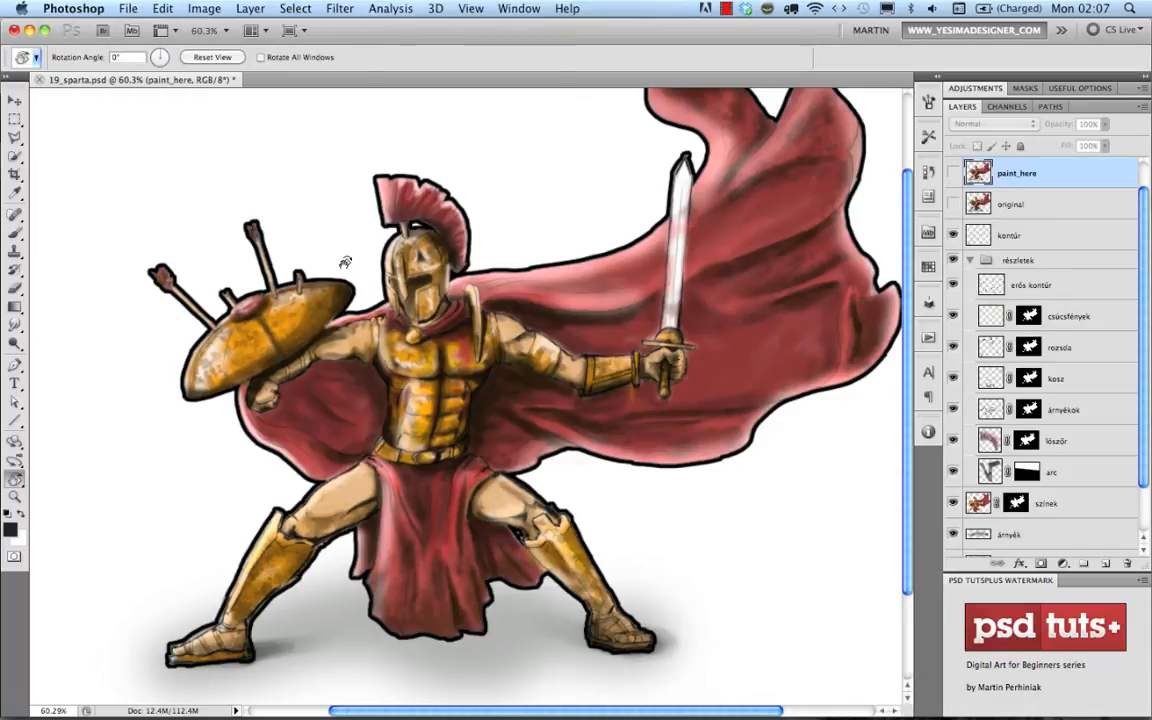
{"action": "left_click_drag", "start_coordinate": [330, 219], "coordinate": [535, 264]}
{"action": "key", "text": "v"}
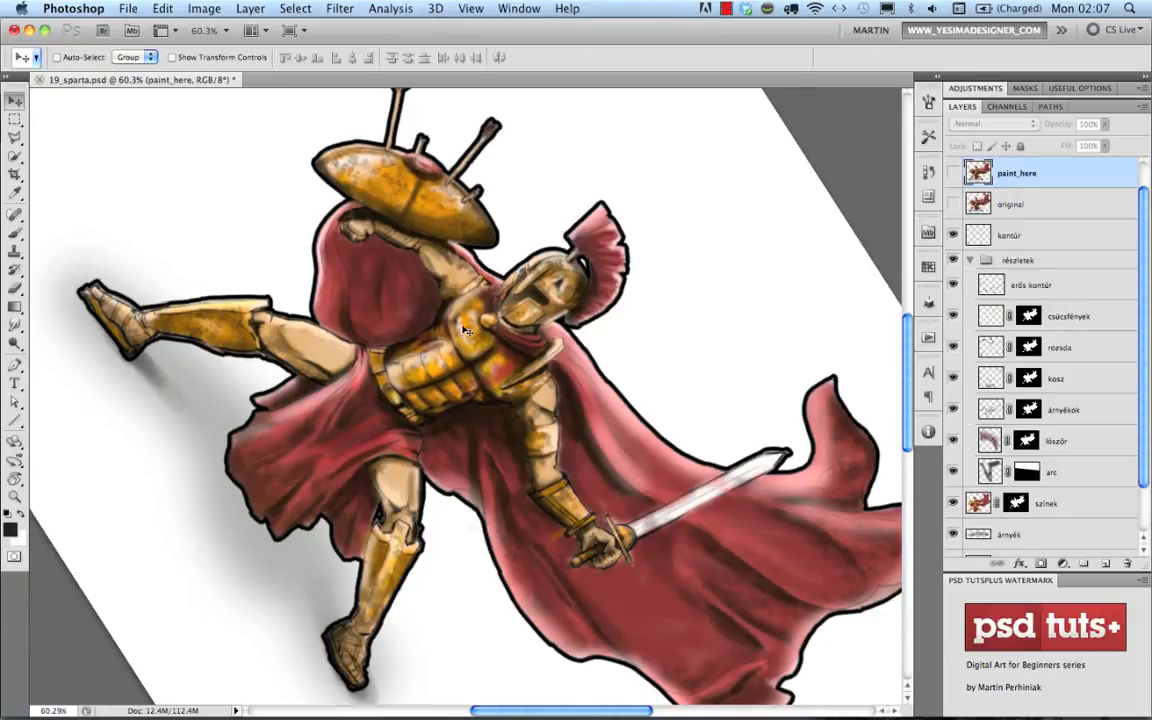
{"action": "key", "text": "b"}
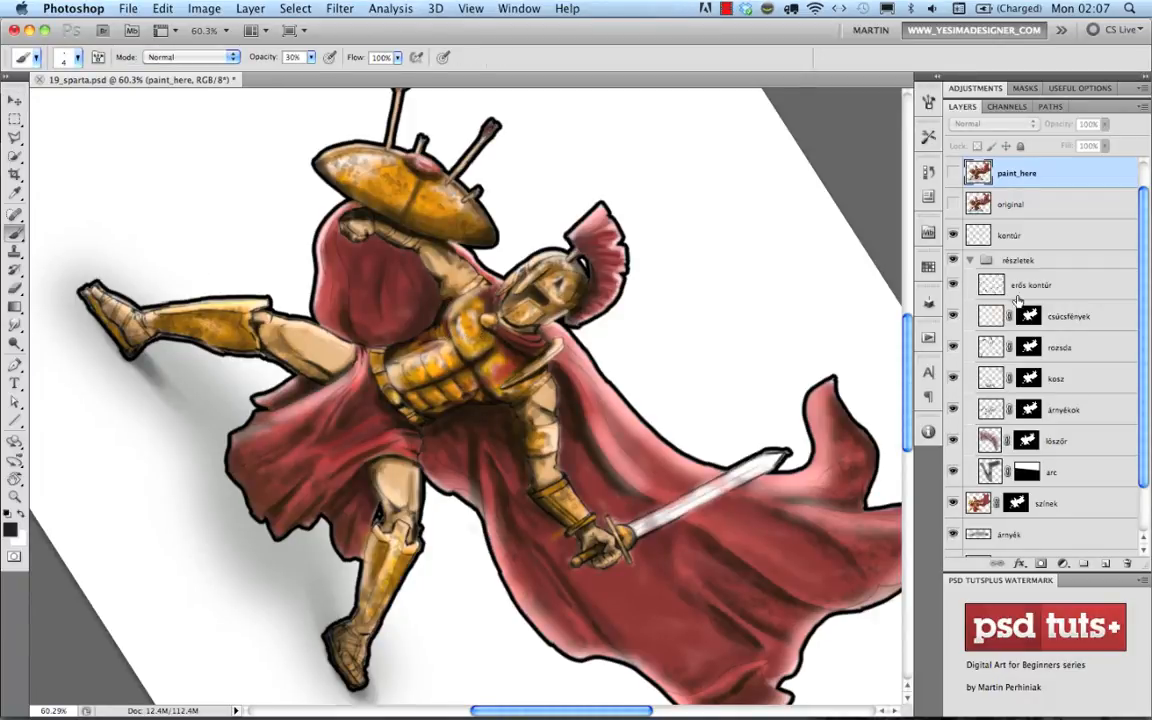
{"action": "left_click", "coordinate": [1014, 237]}
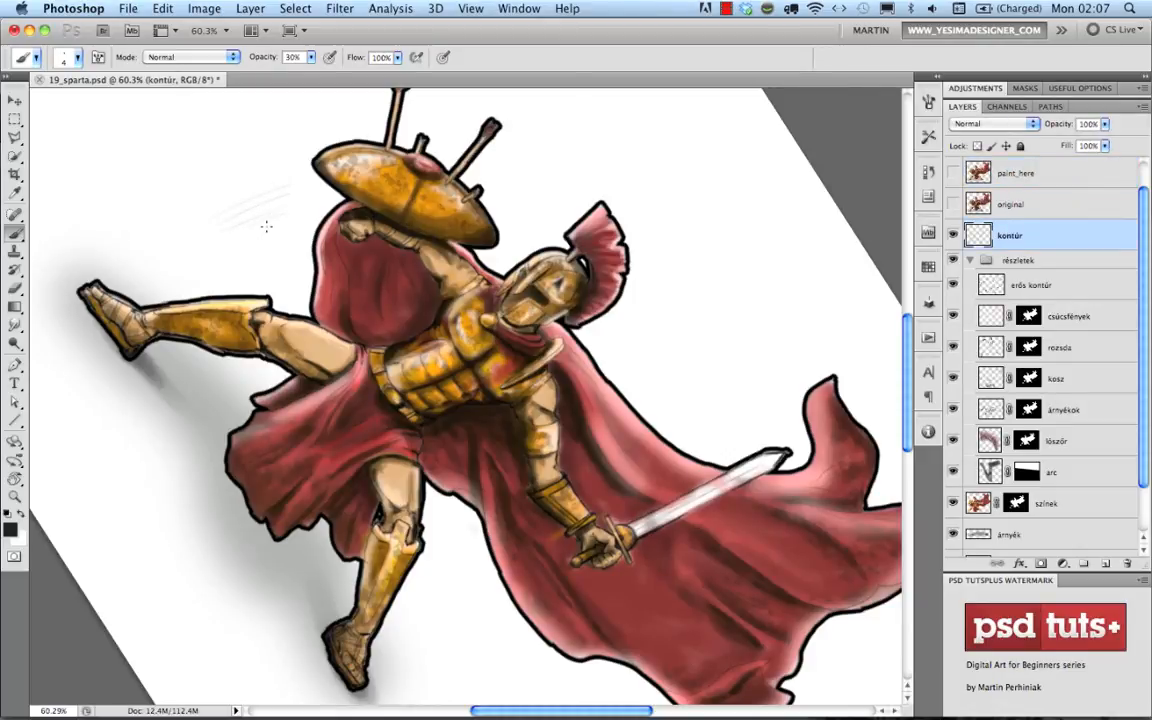
Cross the faint strokes below the shield with more brush lines from a counter-clockwise rotated view, and reset the view rotation.
{"action": "key", "text": "r"}
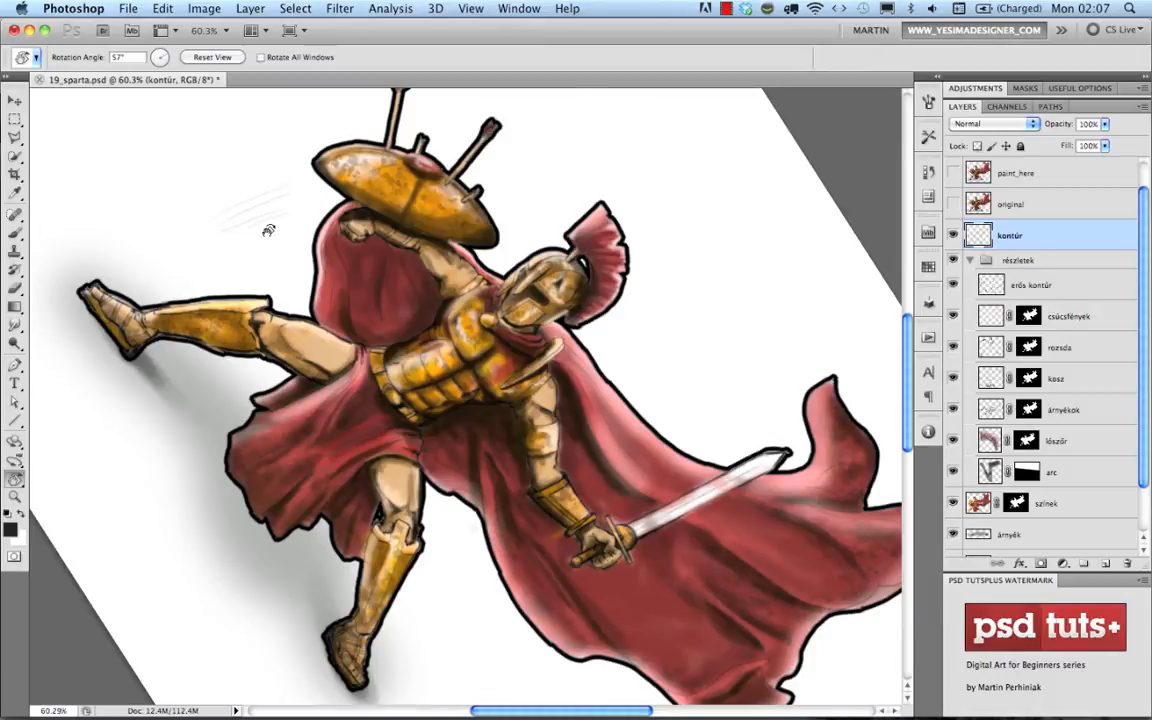
{"action": "mouse_move", "coordinate": [364, 178]}
{"action": "left_mouse_down"}
{"action": "mouse_move", "coordinate": [254, 358]}
{"action": "mouse_move", "coordinate": [278, 398]}
{"action": "left_mouse_up"}
{"action": "key", "text": "b"}
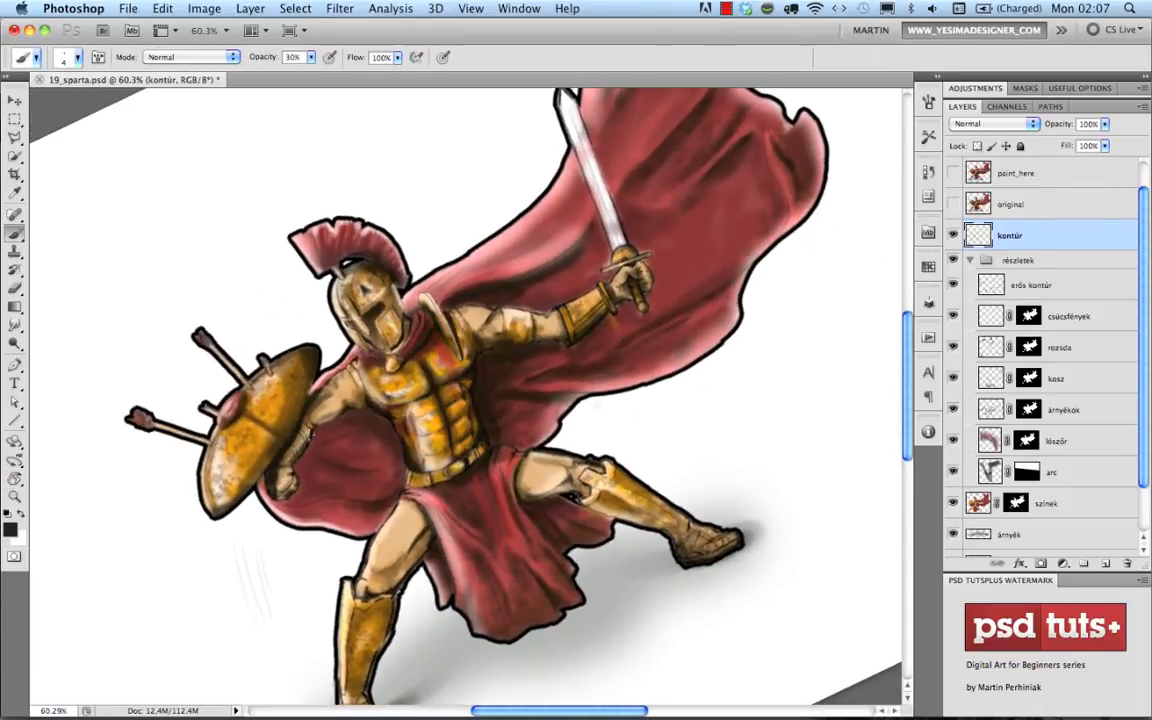
{"action": "left_click_drag", "start_coordinate": [319, 487], "coordinate": [430, 369]}
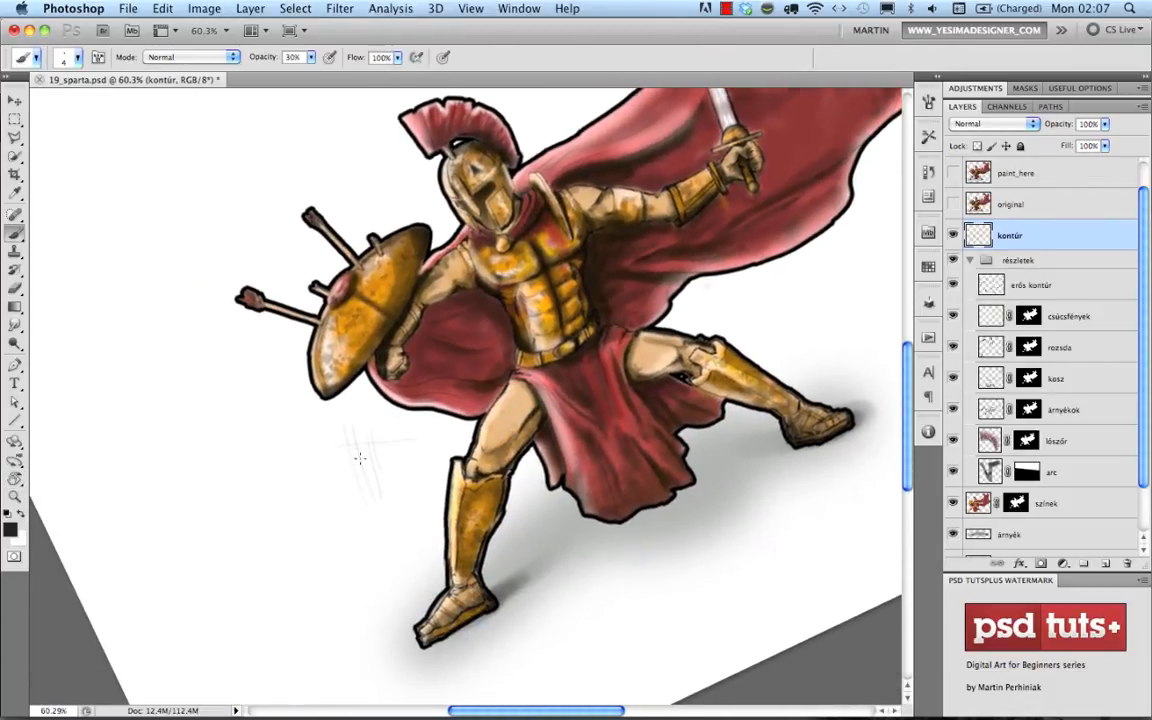
{"action": "left_click_drag", "start_coordinate": [347, 460], "coordinate": [402, 455]}
{"action": "key", "text": "Escape"}
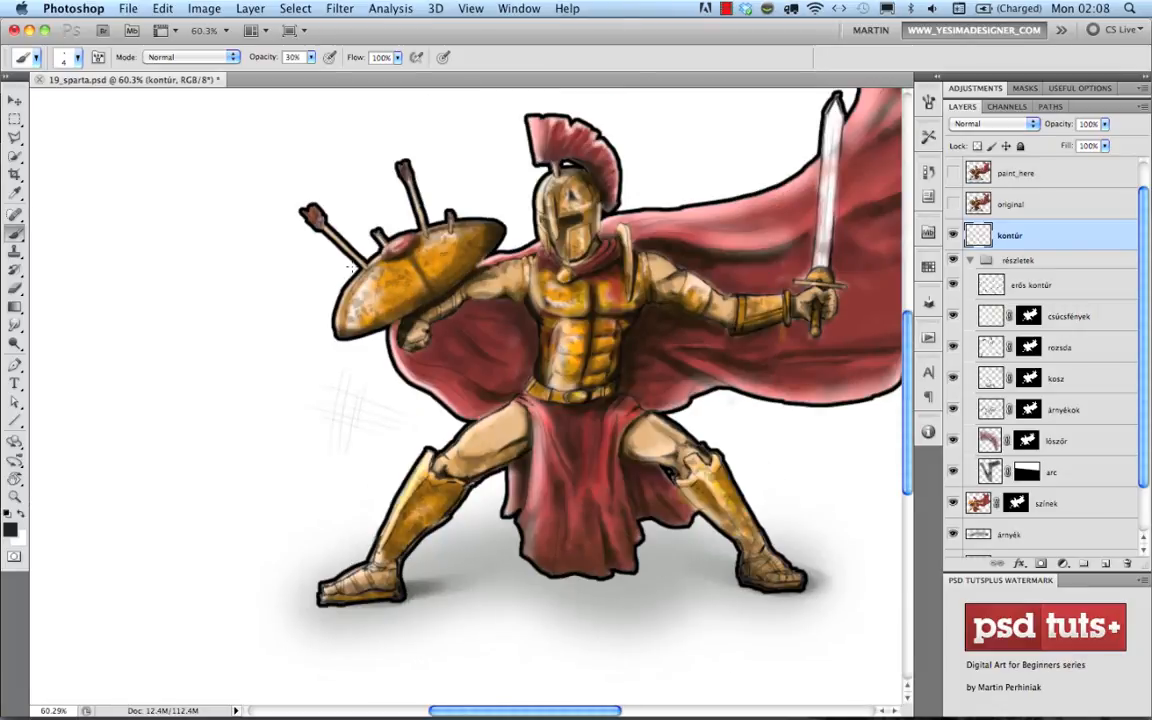
View the undo and step backward commands, and check the standard function keys option in the System Preferences keyboard settings.
{"action": "left_click", "coordinate": [160, 9]}
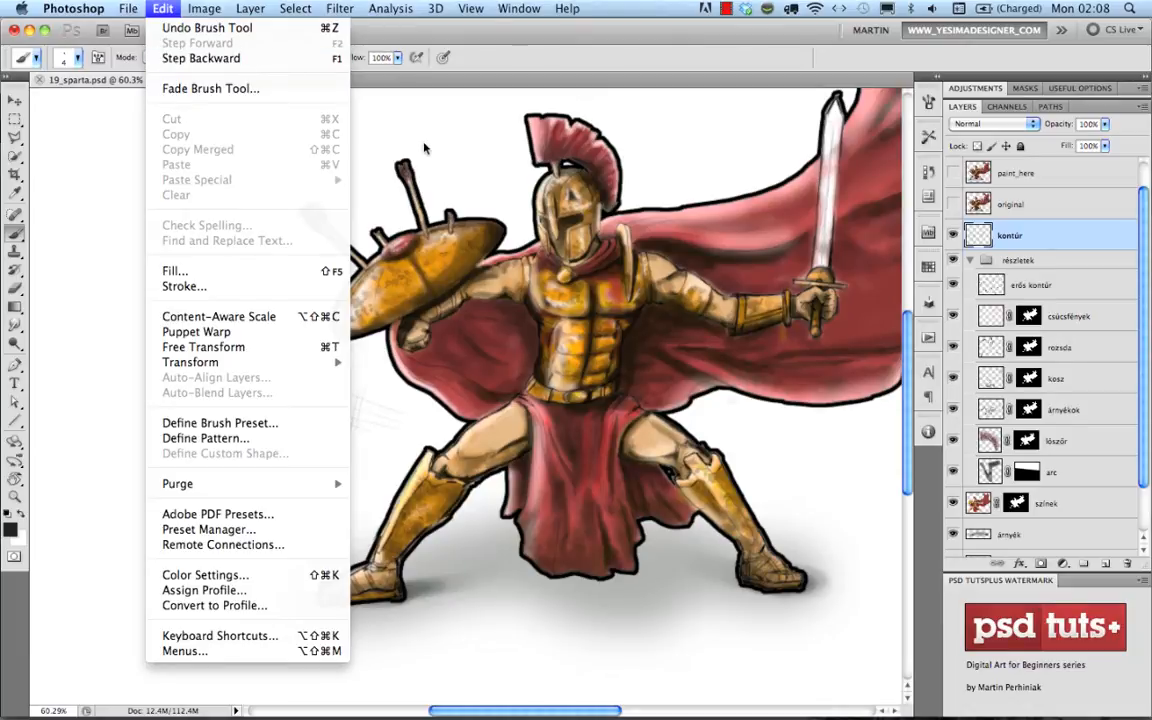
{"action": "left_click", "coordinate": [381, 129]}
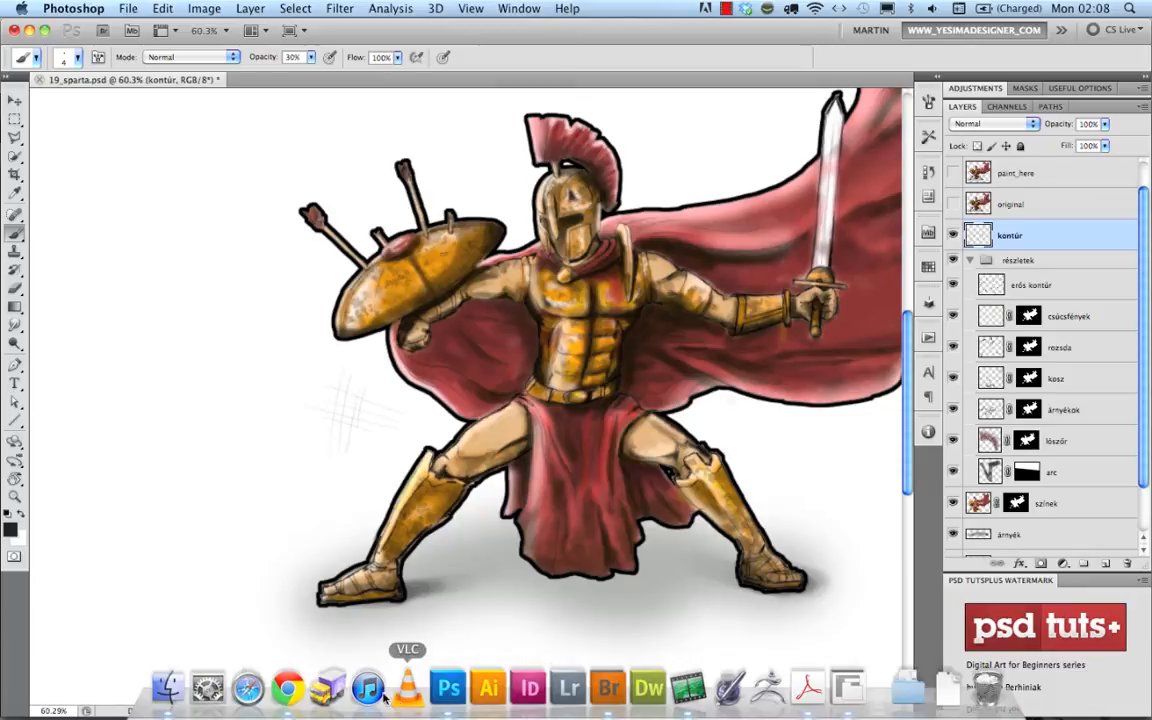
{"action": "left_click", "coordinate": [200, 682]}
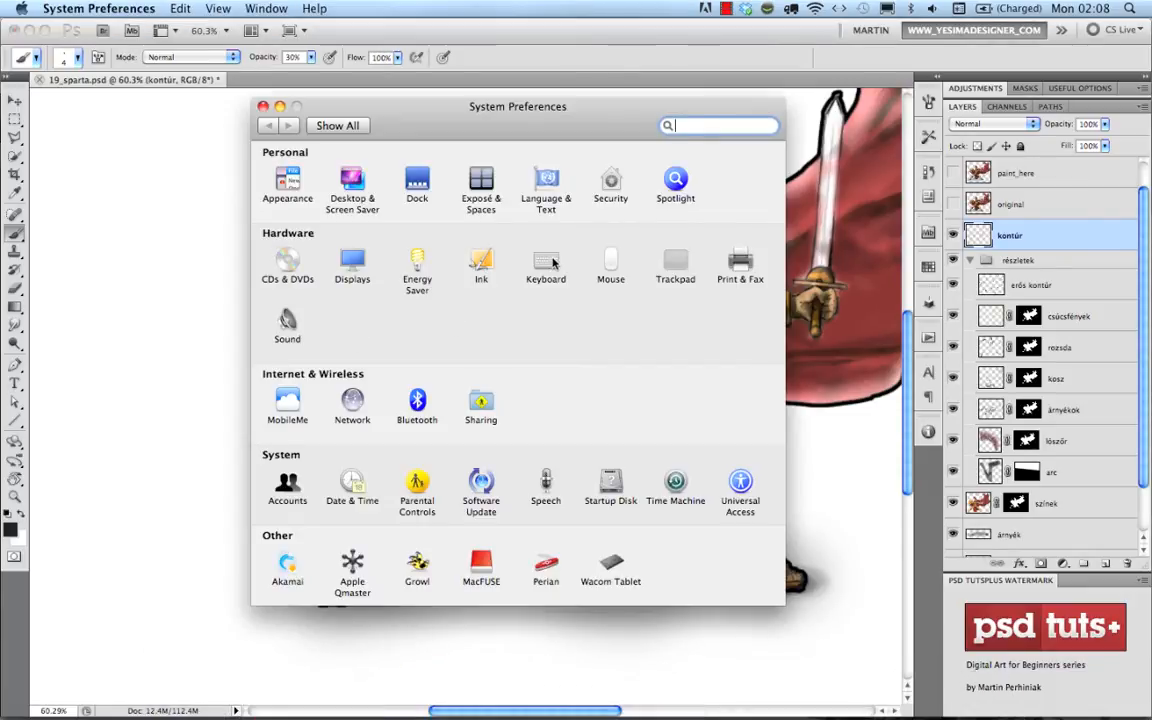
{"action": "left_click", "coordinate": [546, 262]}
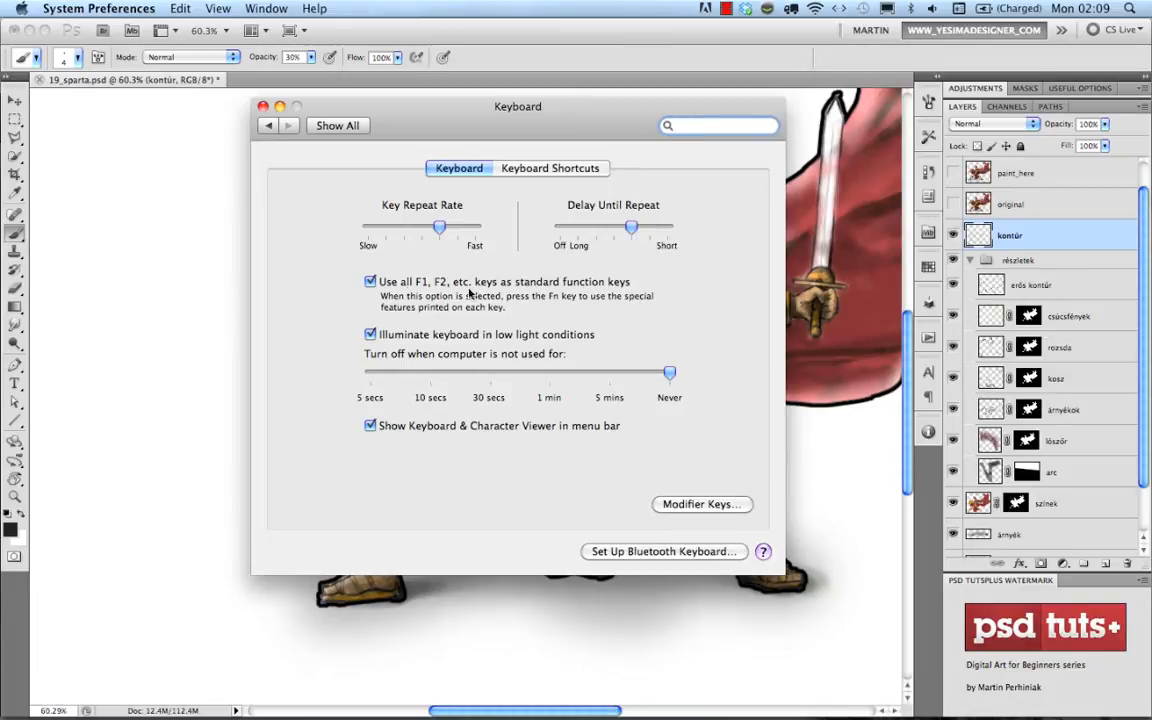
{"action": "left_click", "coordinate": [264, 106]}
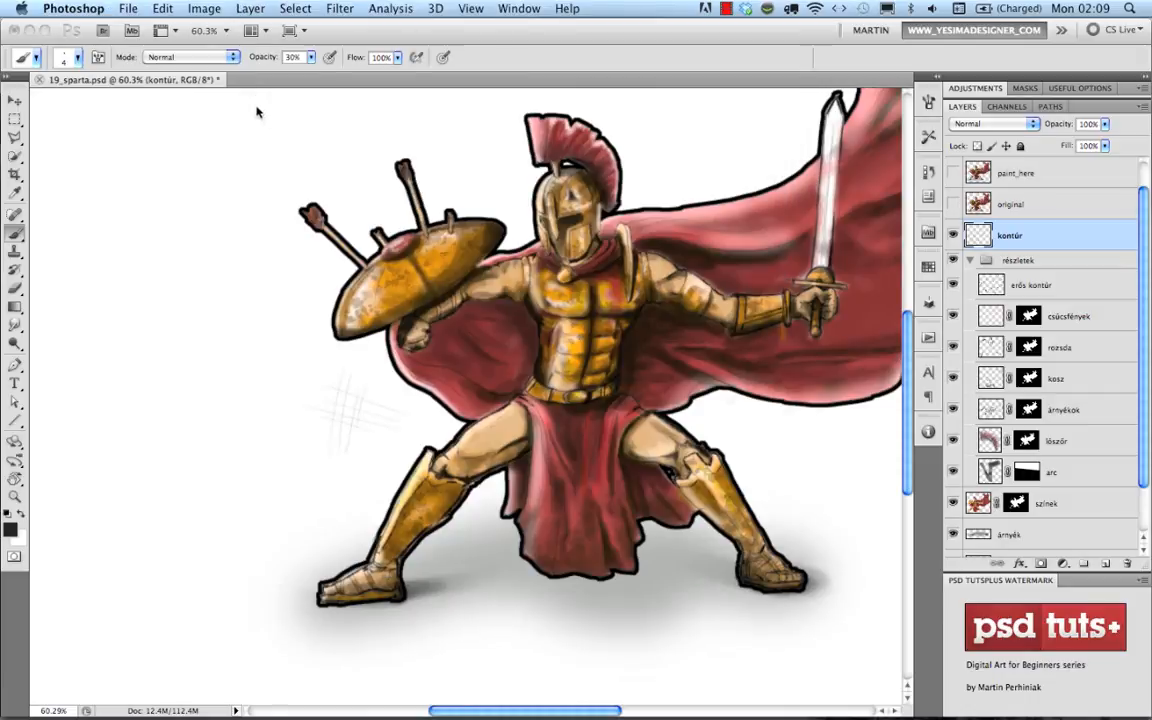
Examine the memory, scratch disk, history and OpenGL settings in Photoshop's Performance preferences, and the HUD Color Picker option in the General preferences.
{"action": "left_click", "coordinate": [72, 9]}
{"action": "left_click", "coordinate": [133, 273]}
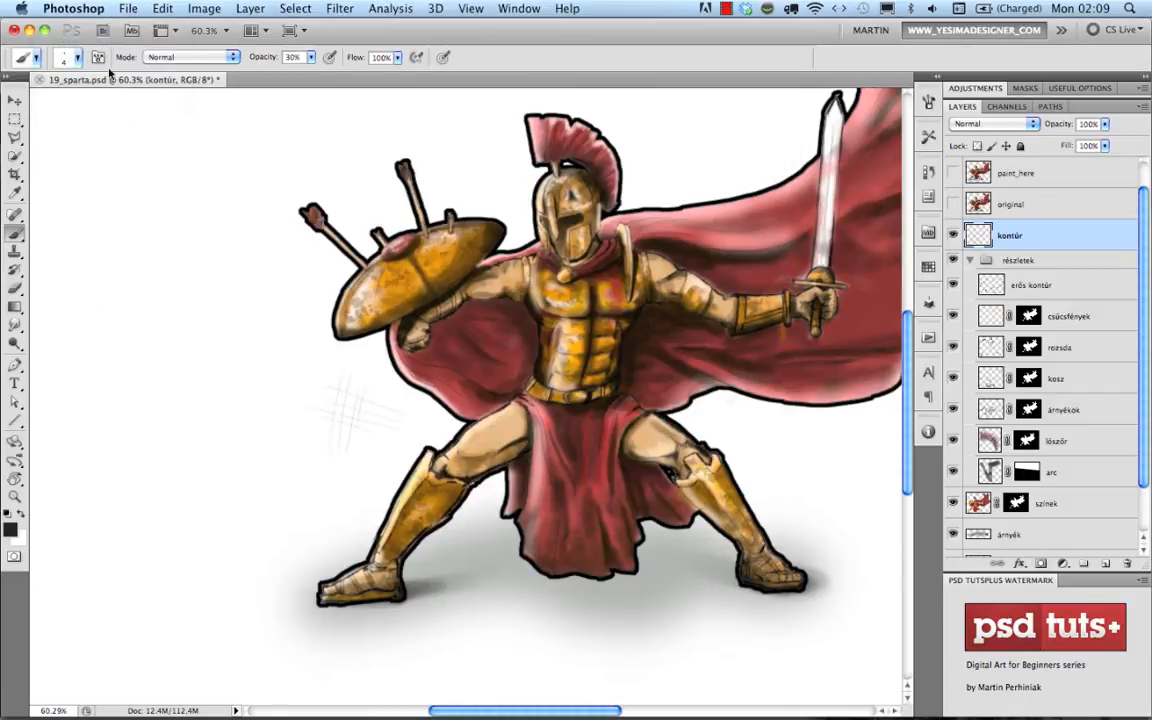
{"action": "left_click", "coordinate": [85, 14]}
{"action": "mouse_move", "coordinate": [104, 60]}
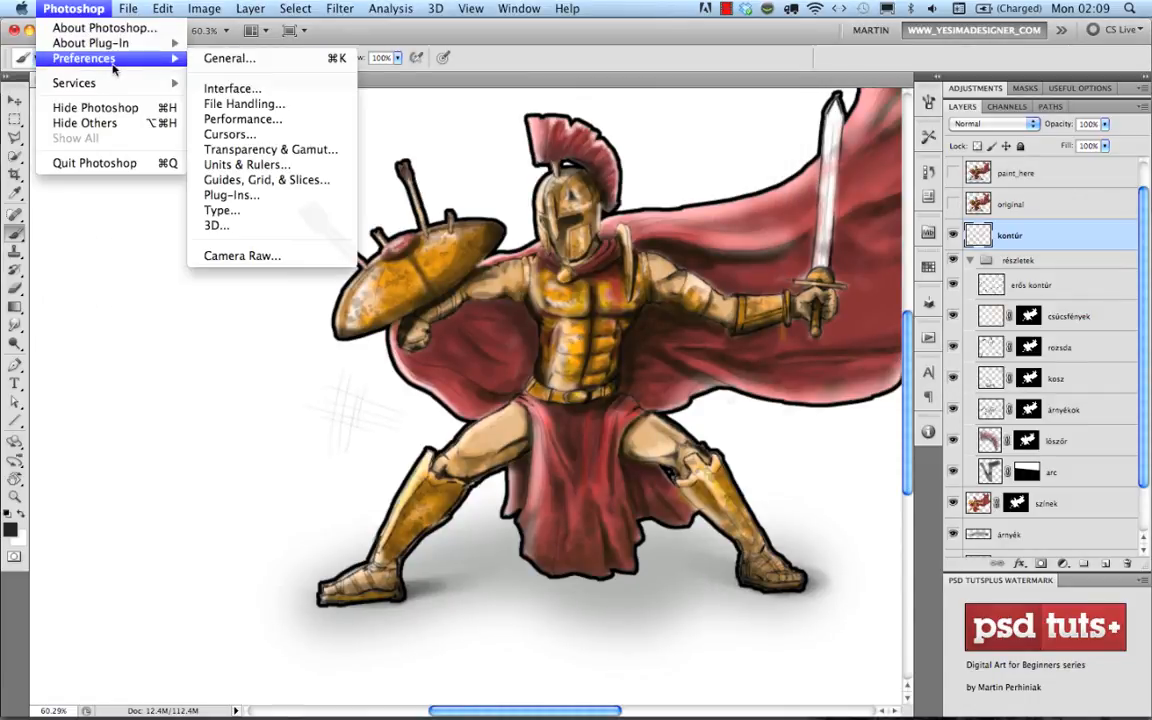
{"action": "left_click", "coordinate": [261, 120]}
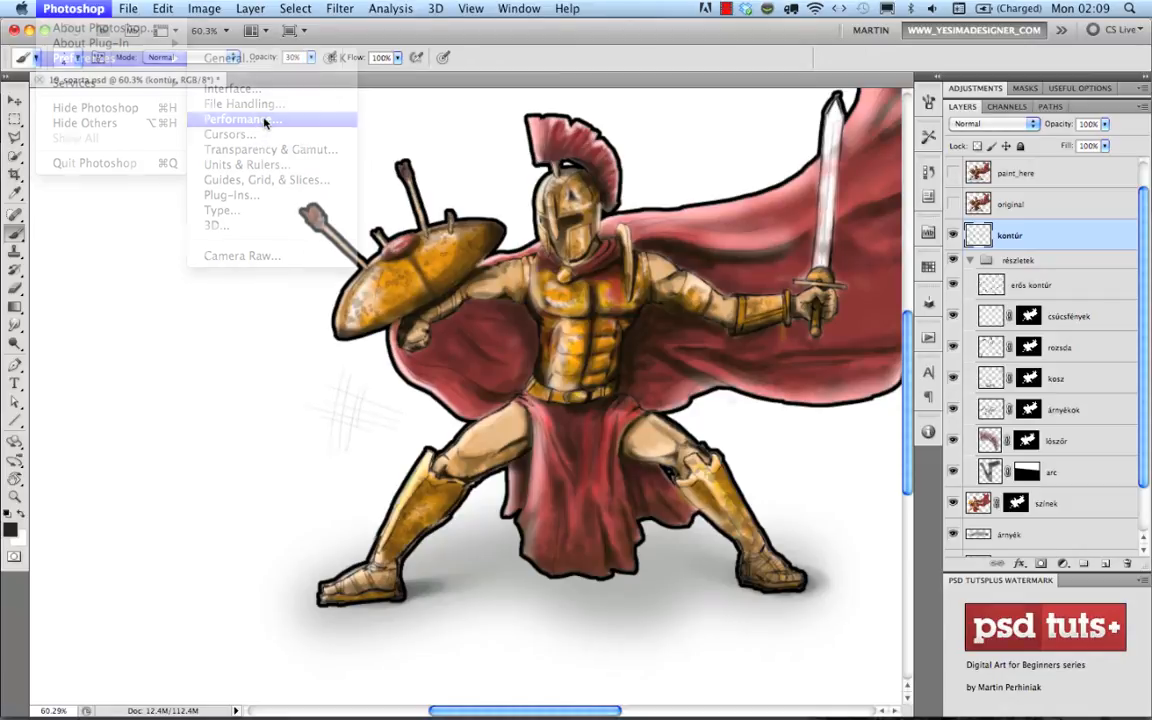
{"action": "mouse_move", "coordinate": [291, 226]}
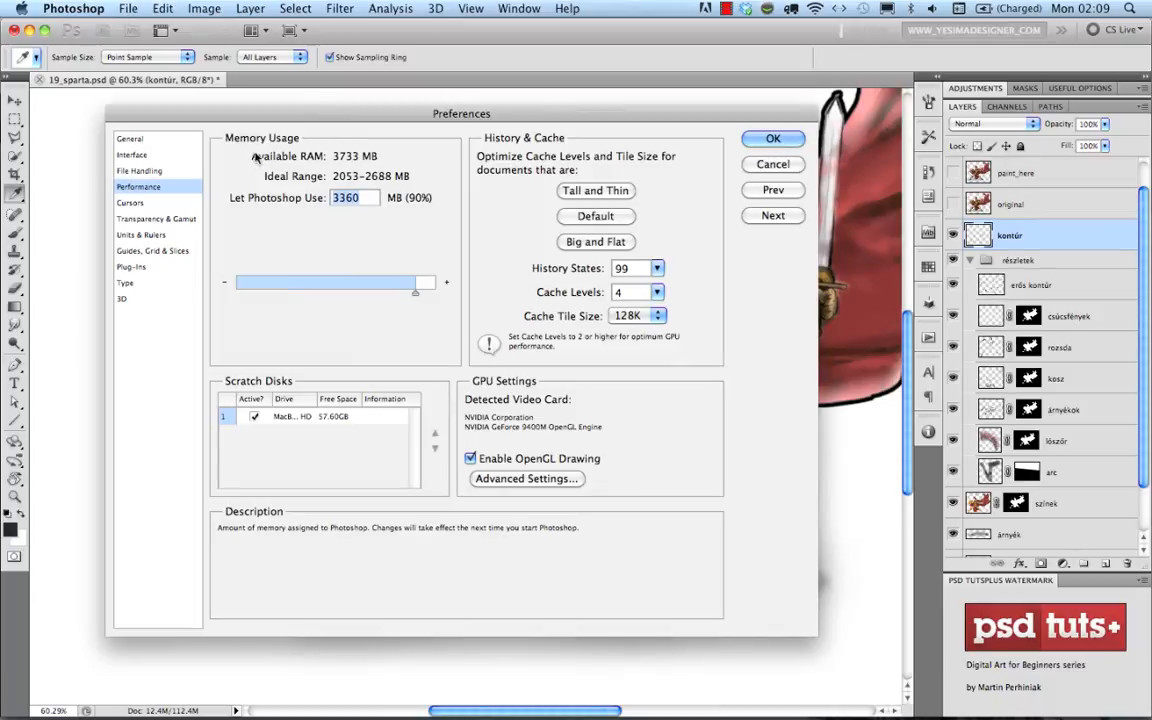
{"action": "mouse_move", "coordinate": [276, 350]}
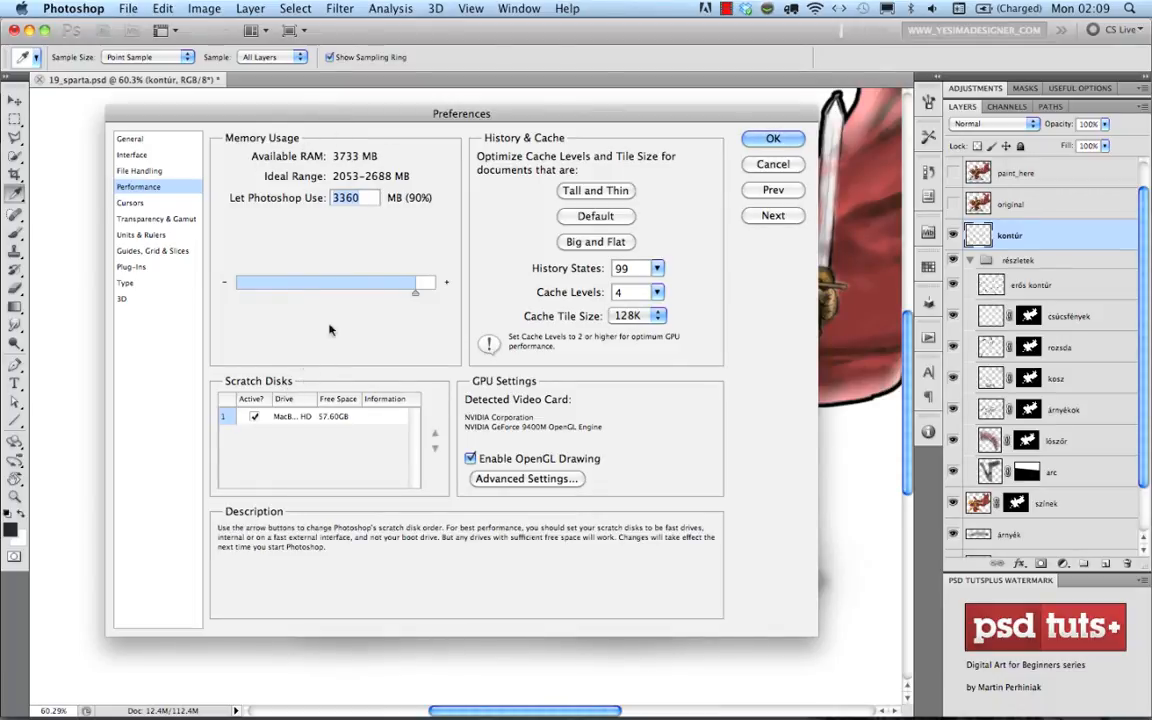
{"action": "mouse_move", "coordinate": [400, 233]}
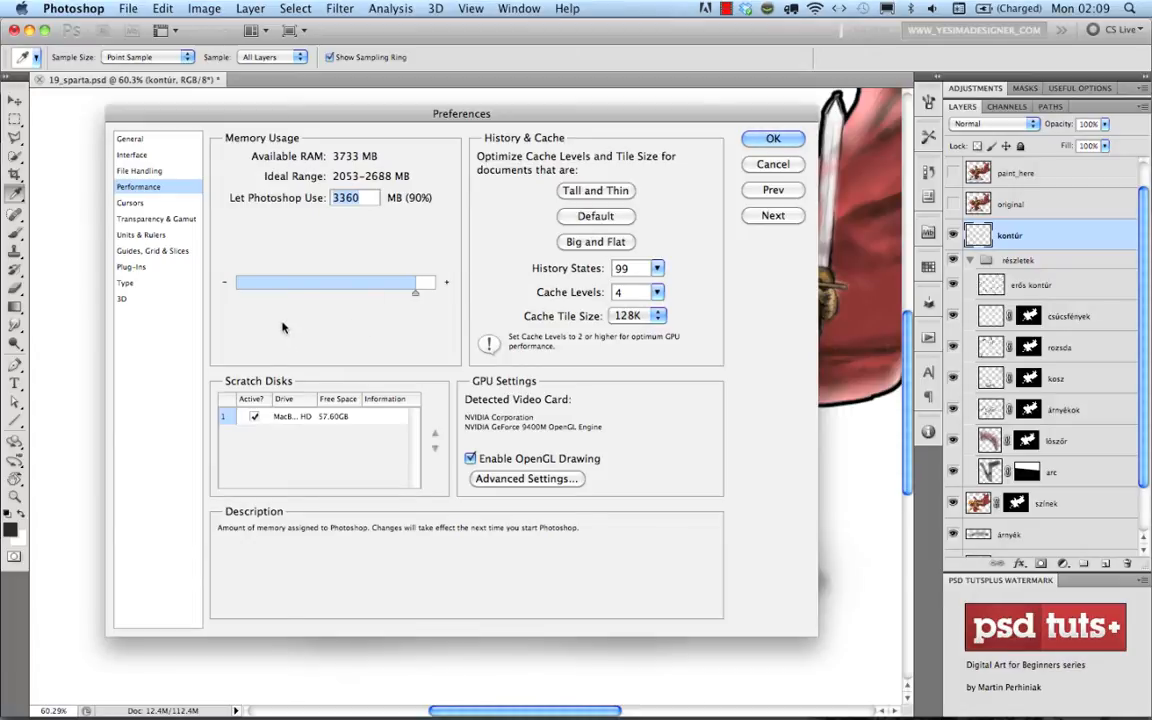
{"action": "mouse_move", "coordinate": [479, 468]}
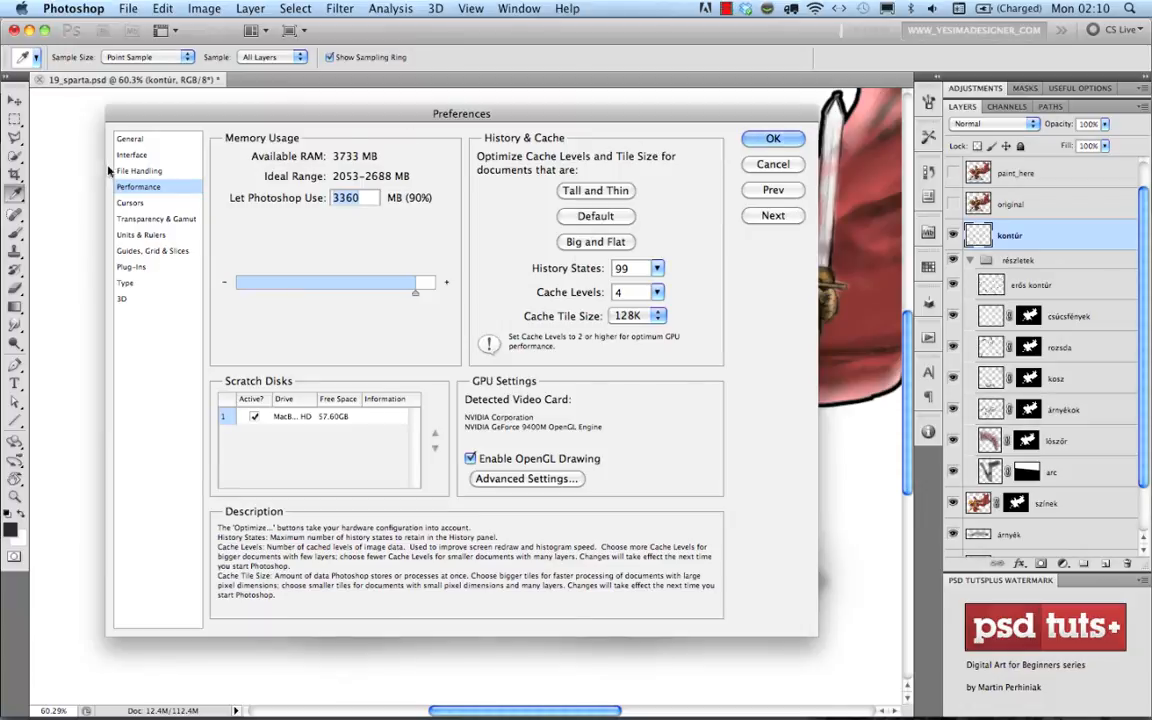
{"action": "left_click", "coordinate": [130, 140]}
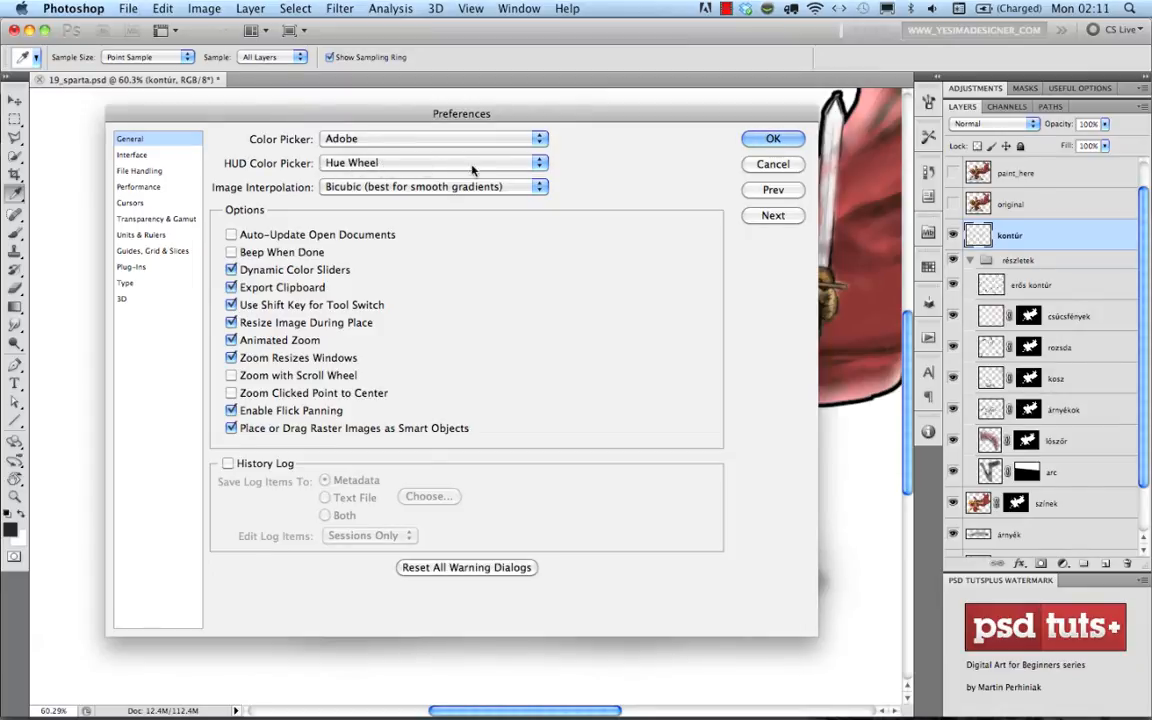
{"action": "left_click", "coordinate": [772, 138]}
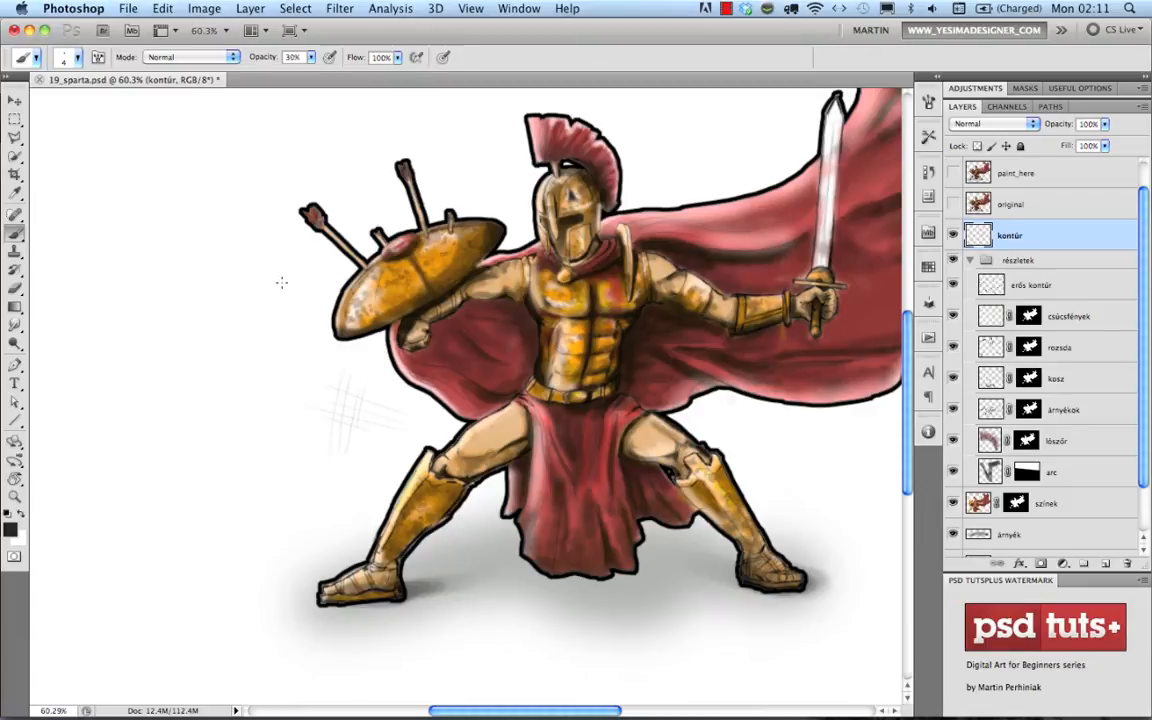
Pick a bright magenta foreground colour for the brush with the on-canvas HUD colour picker.
{"action": "left_click", "coordinate": [282, 283], "text": "ctrl+alt+super"}
{"action": "left_click", "coordinate": [285, 346], "text": "ctrl+alt+super"}
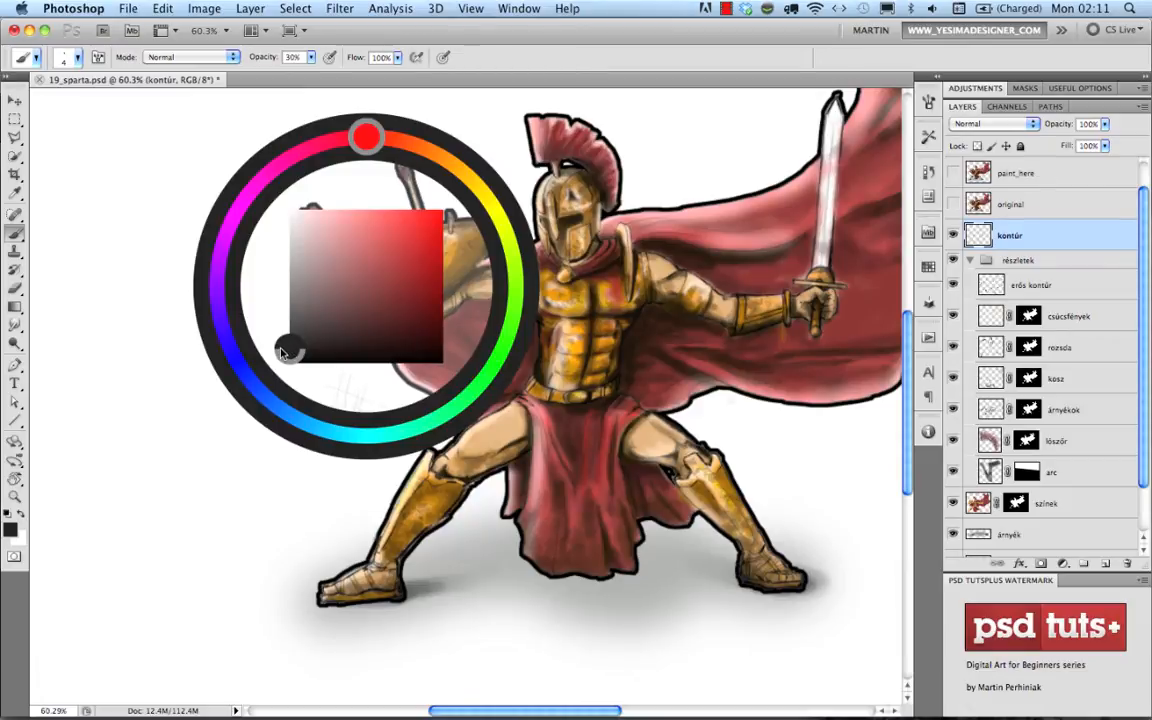
{"action": "mouse_move", "coordinate": [282, 352]}
{"action": "left_mouse_down"}
{"action": "mouse_move", "coordinate": [302, 328]}
{"action": "mouse_move", "coordinate": [480, 320]}
{"action": "mouse_move", "coordinate": [492, 350]}
{"action": "mouse_move", "coordinate": [345, 425]}
{"action": "mouse_move", "coordinate": [228, 336]}
{"action": "mouse_move", "coordinate": [237, 205]}
{"action": "mouse_move", "coordinate": [416, 244]}
{"action": "left_mouse_up"}
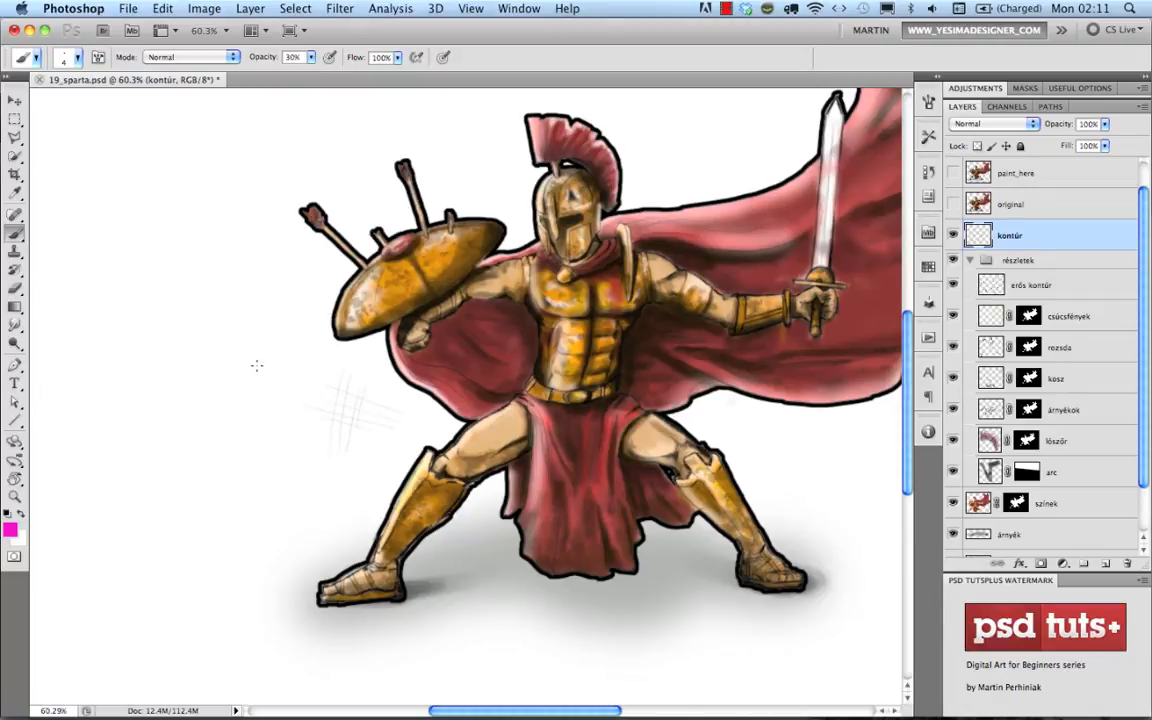
Brush faint magenta lines beside the crossed strokes below the shield, and resize the brush to 218 px on the canvas.
{"action": "left_click_drag", "start_coordinate": [208, 401], "coordinate": [287, 348]}
{"action": "mouse_move", "coordinate": [218, 394]}
{"action": "left_mouse_down"}
{"action": "mouse_move", "coordinate": [300, 357]}
{"action": "mouse_move", "coordinate": [298, 373]}
{"action": "left_mouse_up"}
{"action": "left_click_drag", "start_coordinate": [217, 333], "coordinate": [248, 345]}
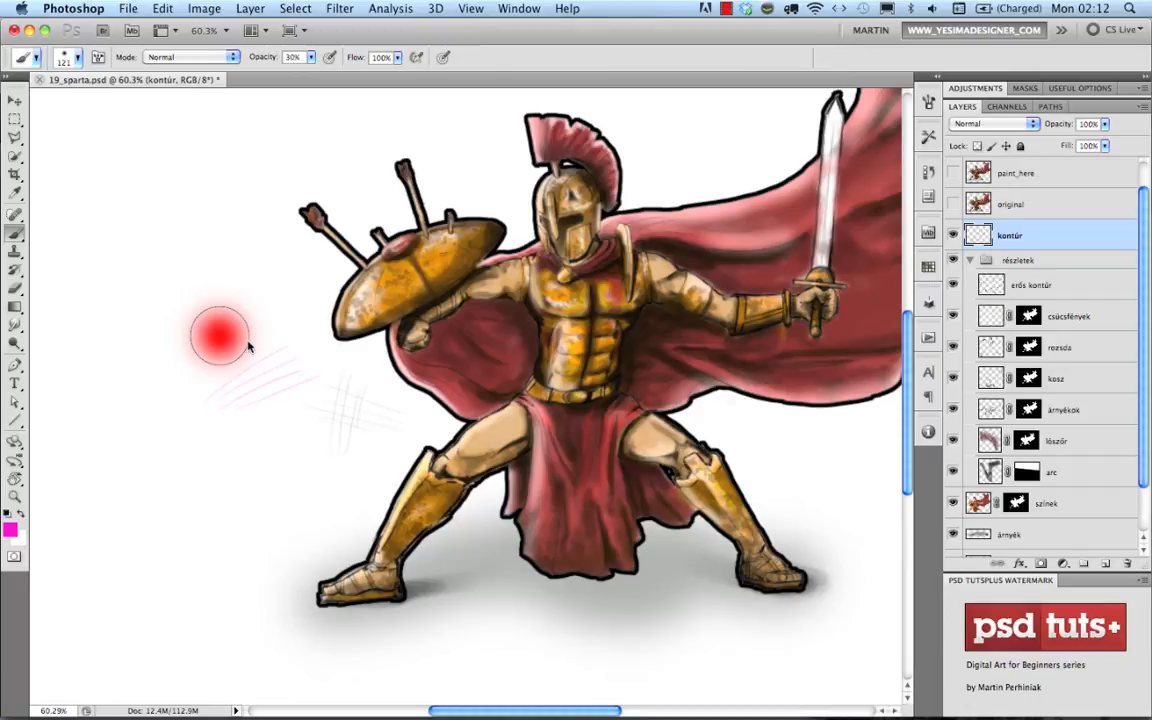
{"action": "mouse_move", "coordinate": [249, 345]}
{"action": "left_mouse_down"}
{"action": "mouse_move", "coordinate": [300, 330]}
{"action": "mouse_move", "coordinate": [249, 332]}
{"action": "mouse_move", "coordinate": [287, 344]}
{"action": "mouse_move", "coordinate": [264, 337]}
{"action": "mouse_move", "coordinate": [249, 273]}
{"action": "mouse_move", "coordinate": [235, 343]}
{"action": "mouse_move", "coordinate": [231, 608]}
{"action": "mouse_move", "coordinate": [245, 320]}
{"action": "mouse_move", "coordinate": [200, 170]}
{"action": "mouse_move", "coordinate": [201, 183]}
{"action": "mouse_move", "coordinate": [221, 175]}
{"action": "left_mouse_up"}
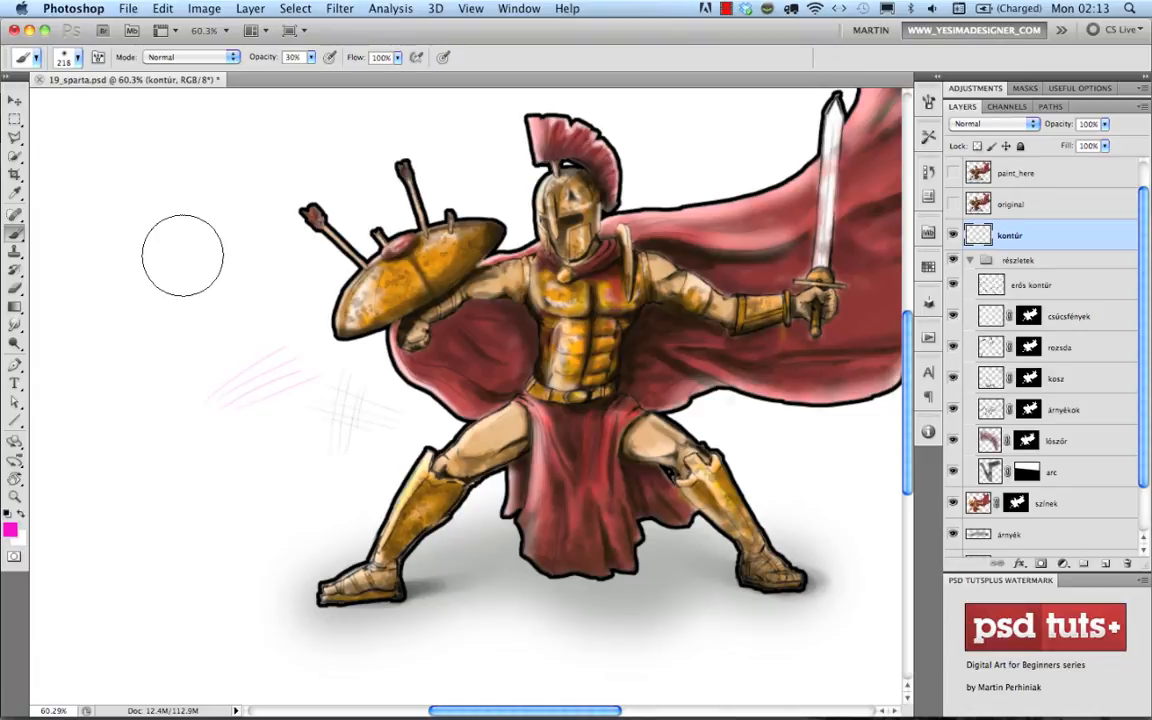
Switch to Chrome to view the Adobe Configurator page on Adobe Labs, and switch to Adobe Configurator 2.0 to examine the Useful options panel design.
{"action": "key", "text": "super+Tab"}
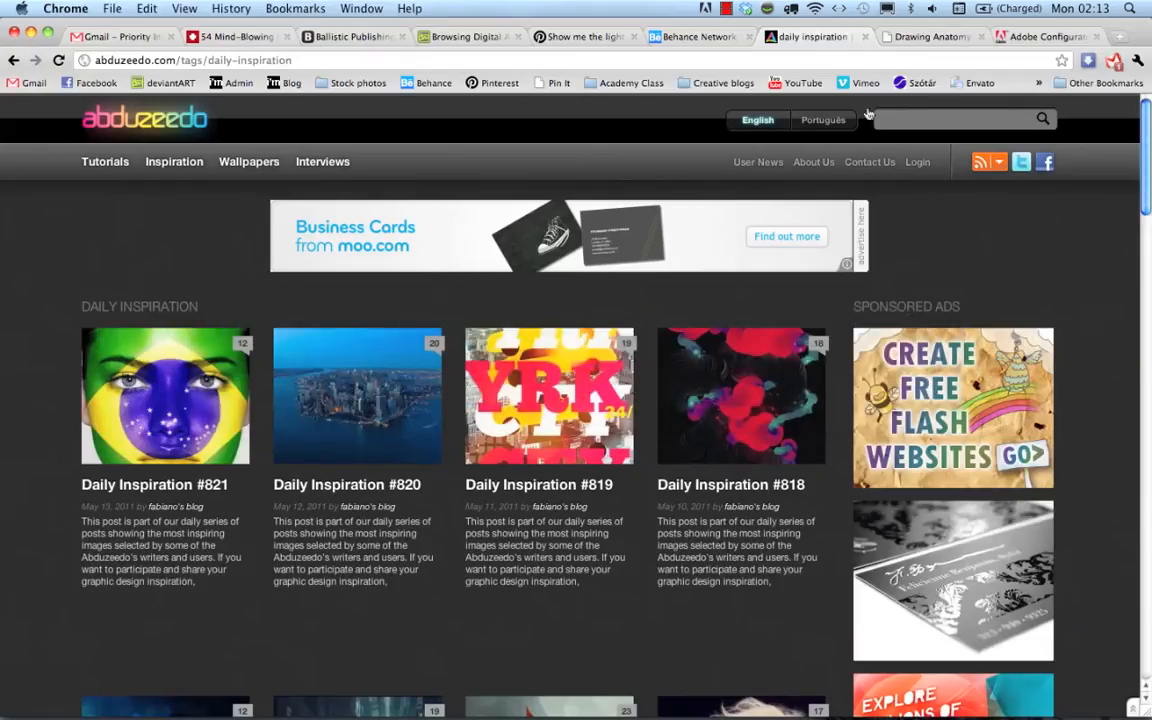
{"action": "left_click", "coordinate": [1025, 37]}
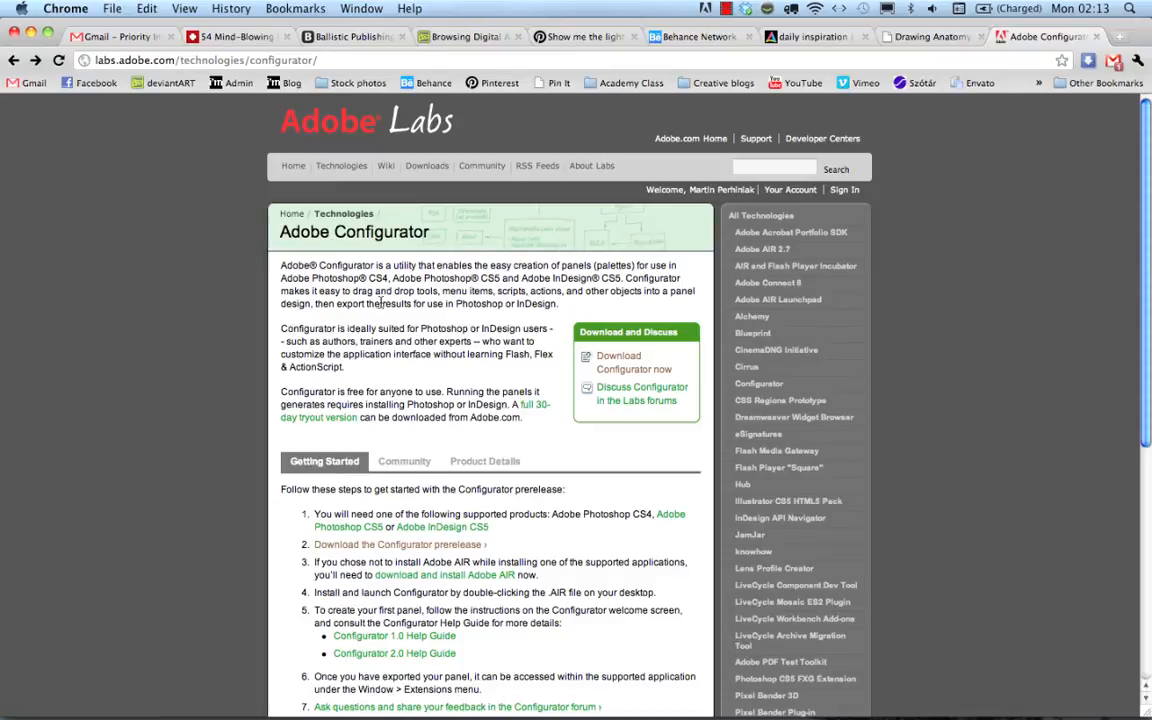
{"action": "key", "text": "super+Tab"}
{"action": "key", "text": "super+Tab"}
{"action": "key", "text": "super+Tab"}
{"action": "key", "text": "super+Tab"}
{"action": "key", "text": "super+Tab"}
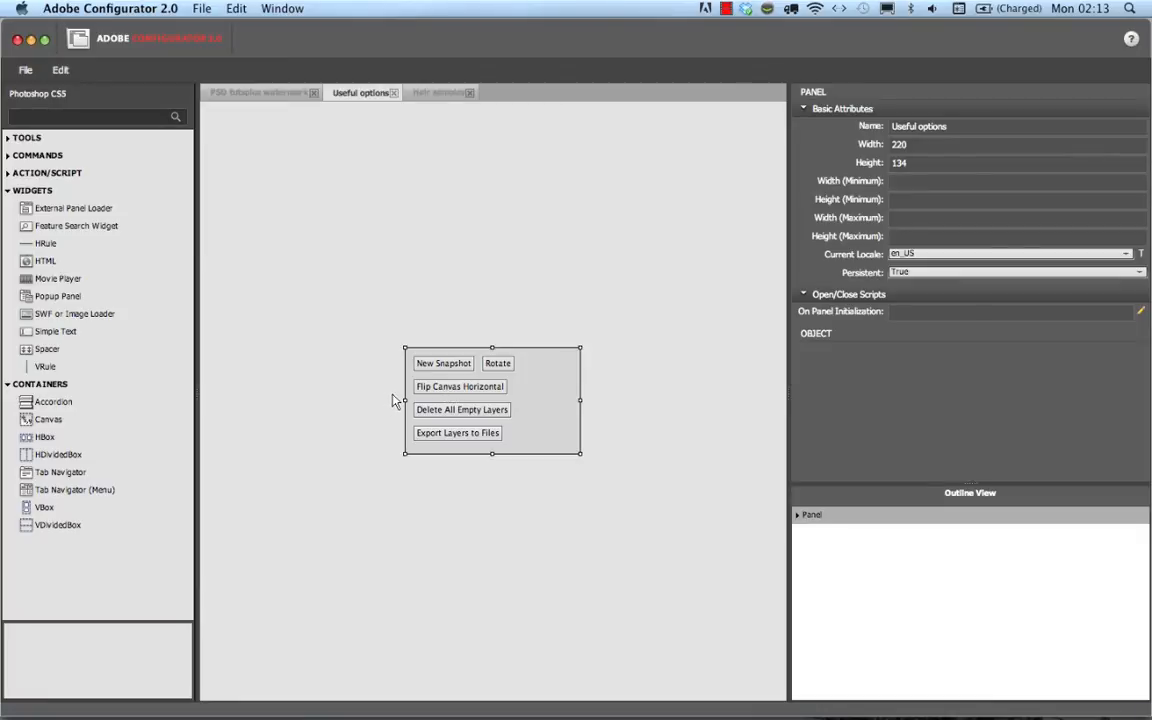
Switch back to Photoshop and flip the canvas horizontally with the custom Useful options panel.
{"action": "key", "text": "super+Tab"}
{"action": "key", "text": "super+Tab"}
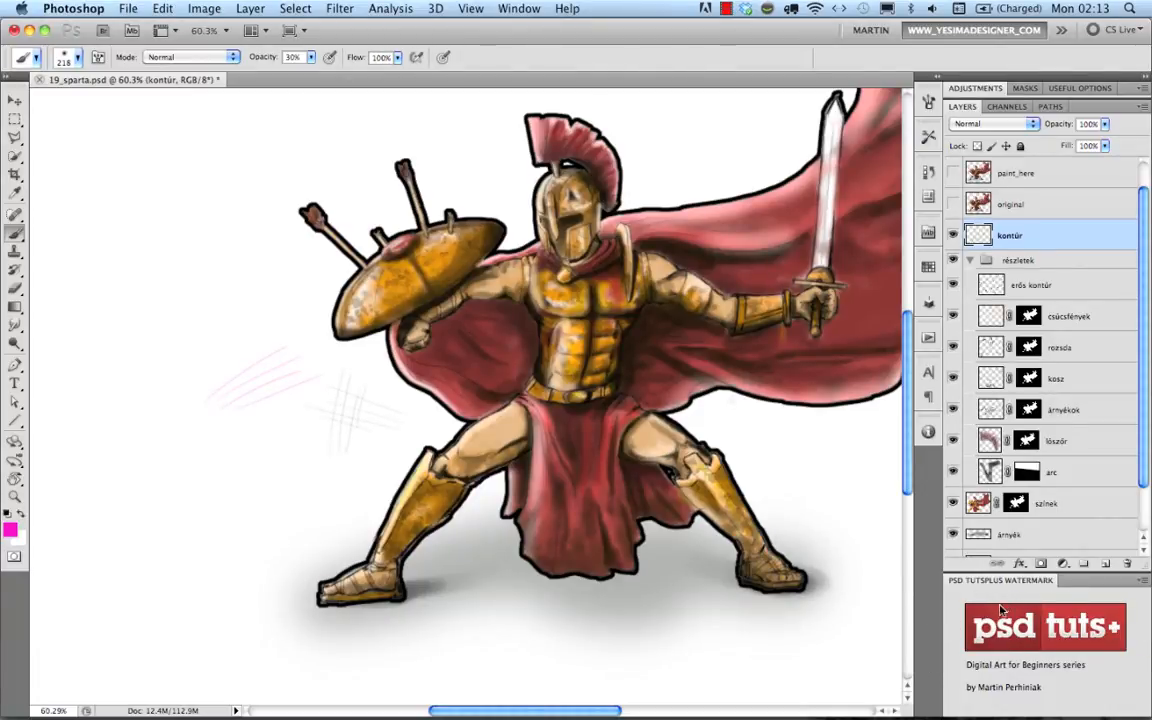
{"action": "left_click", "coordinate": [1071, 89]}
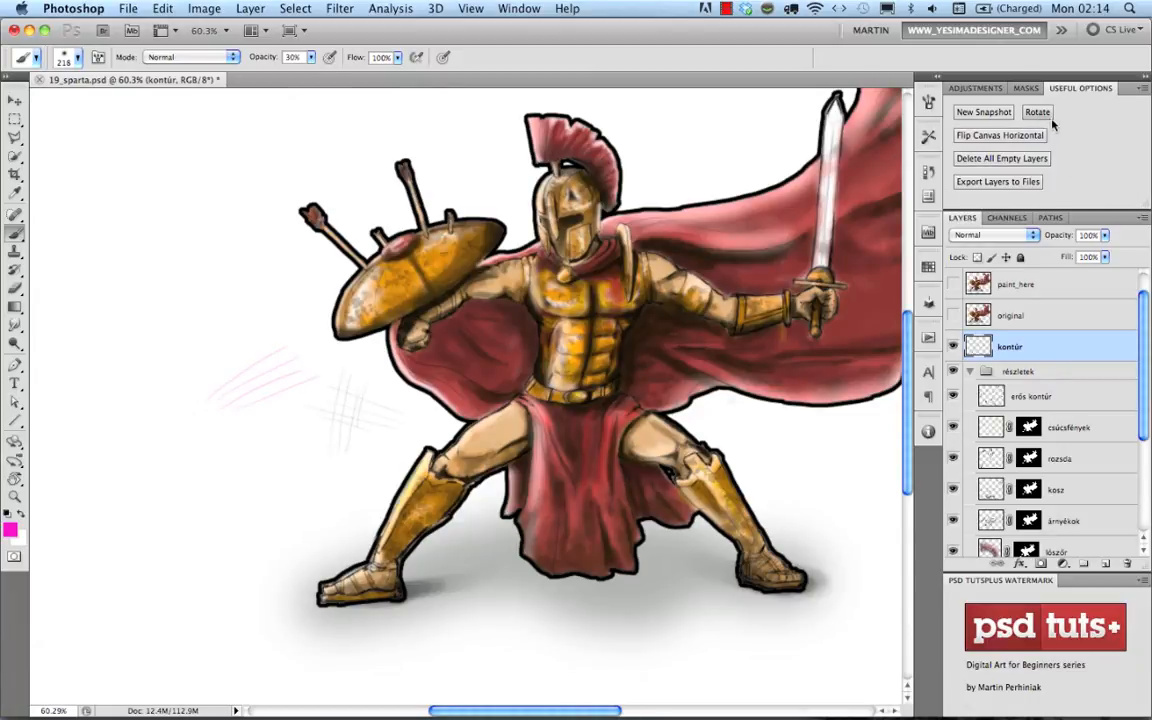
{"action": "left_click", "coordinate": [995, 133]}
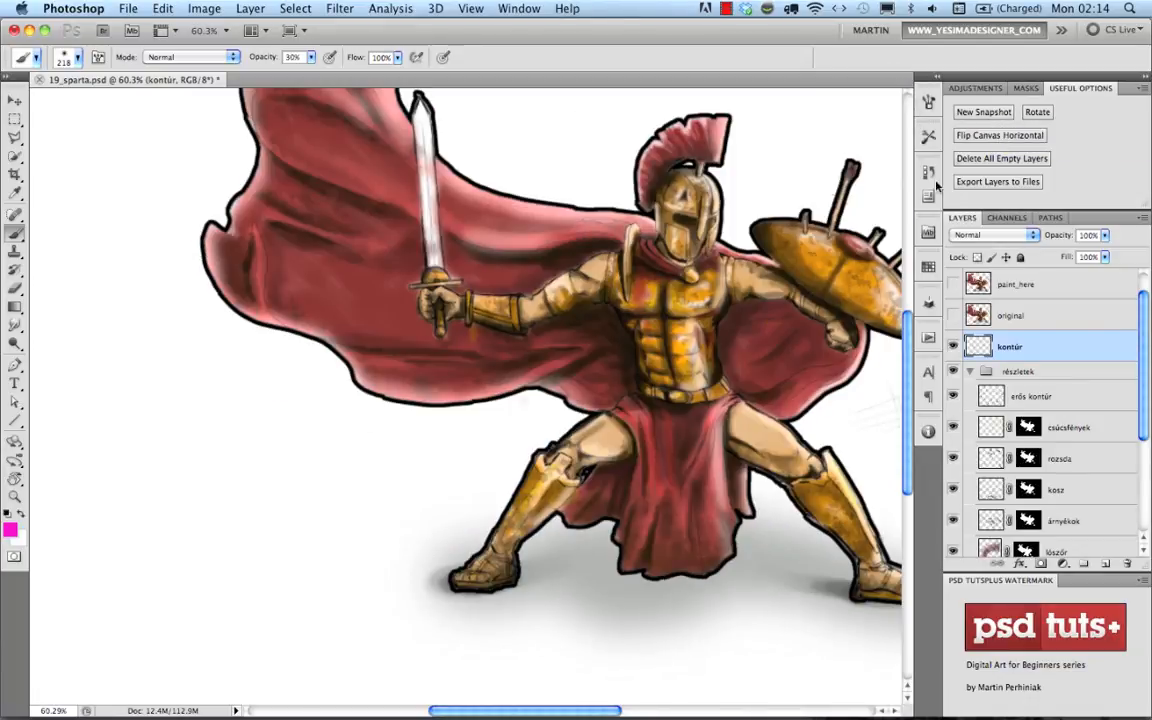
{"action": "scroll", "coordinate": [855, 272], "scroll_direction": "right", "scroll_amount": 5}
{"action": "scroll", "coordinate": [855, 272], "scroll_direction": "up", "scroll_amount": 2}
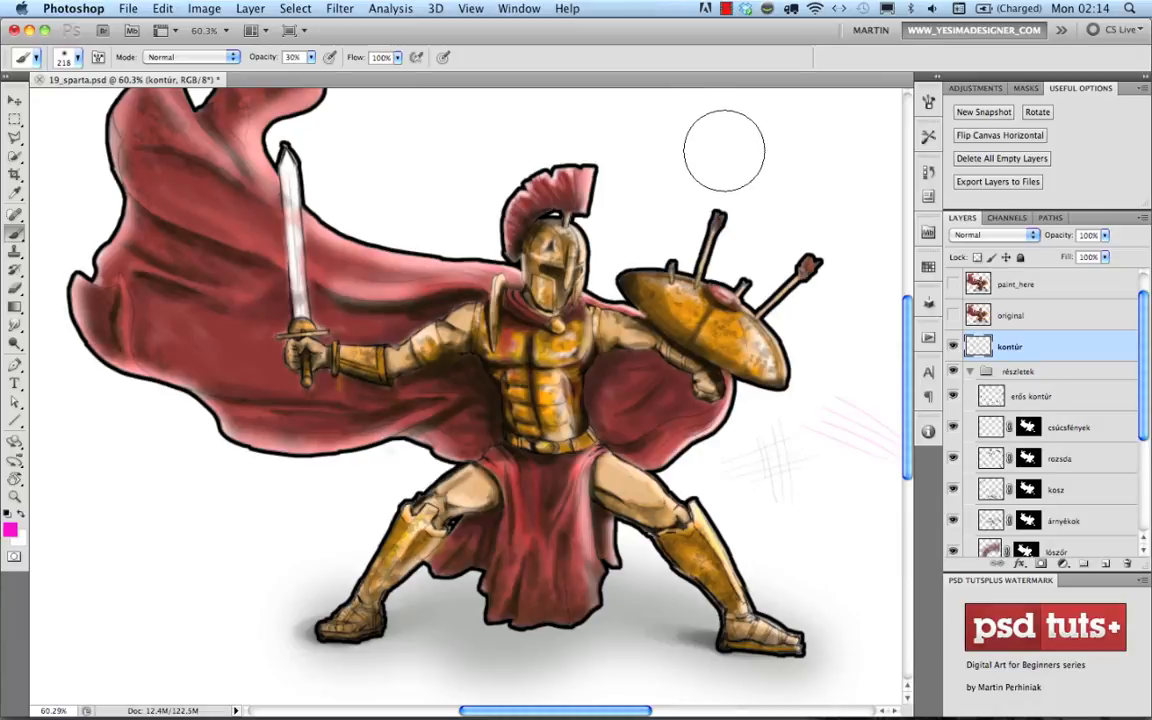
Open the Hair samples extension panel and dock it beside the tools at a narrower width.
{"action": "left_click", "coordinate": [512, 8]}
{"action": "left_click", "coordinate": [517, 7]}
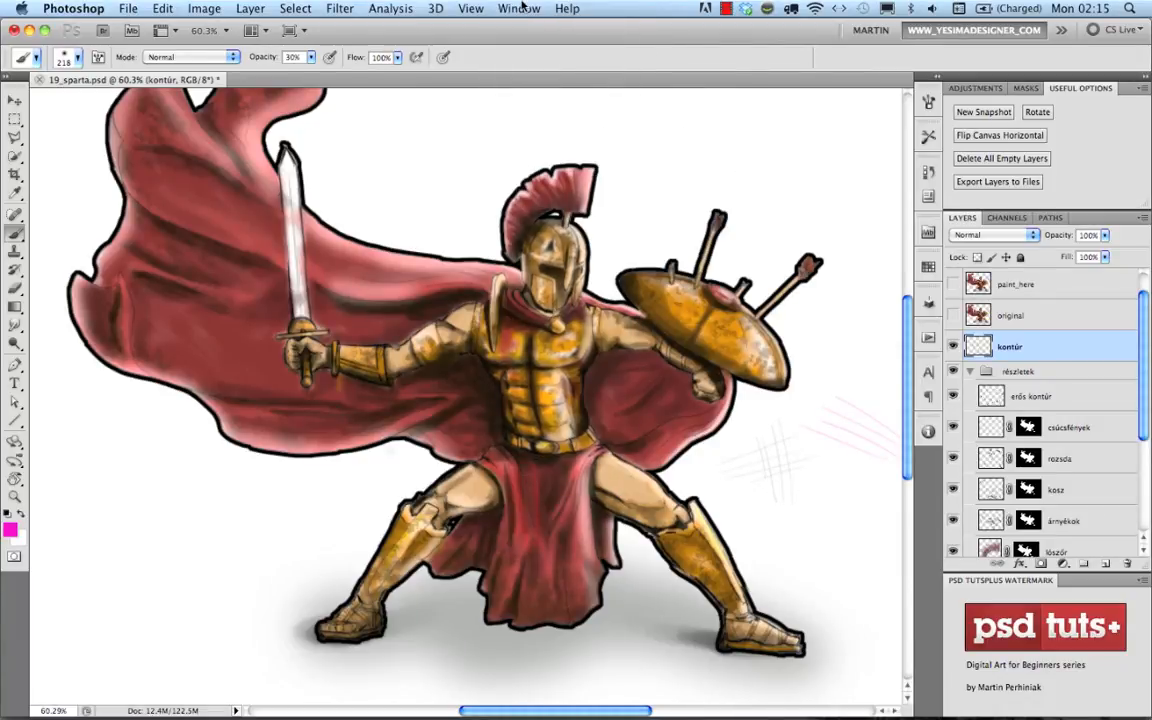
{"action": "left_click", "coordinate": [517, 8]}
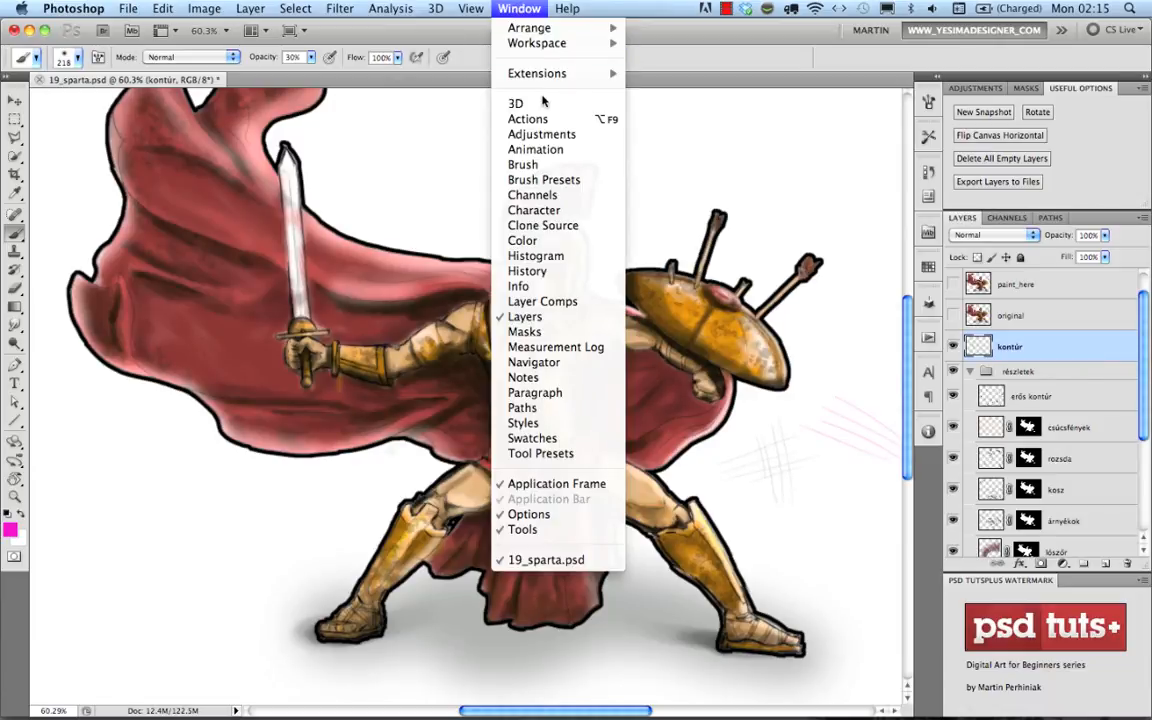
{"action": "mouse_move", "coordinate": [500, 73]}
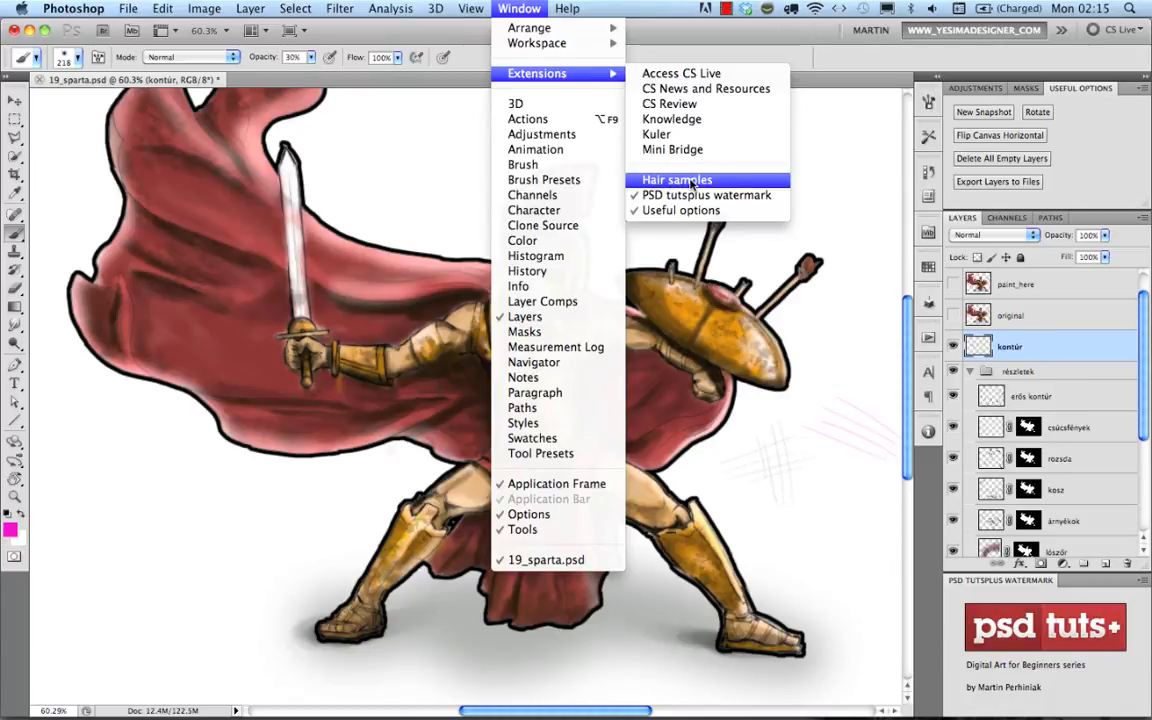
{"action": "left_click", "coordinate": [676, 182]}
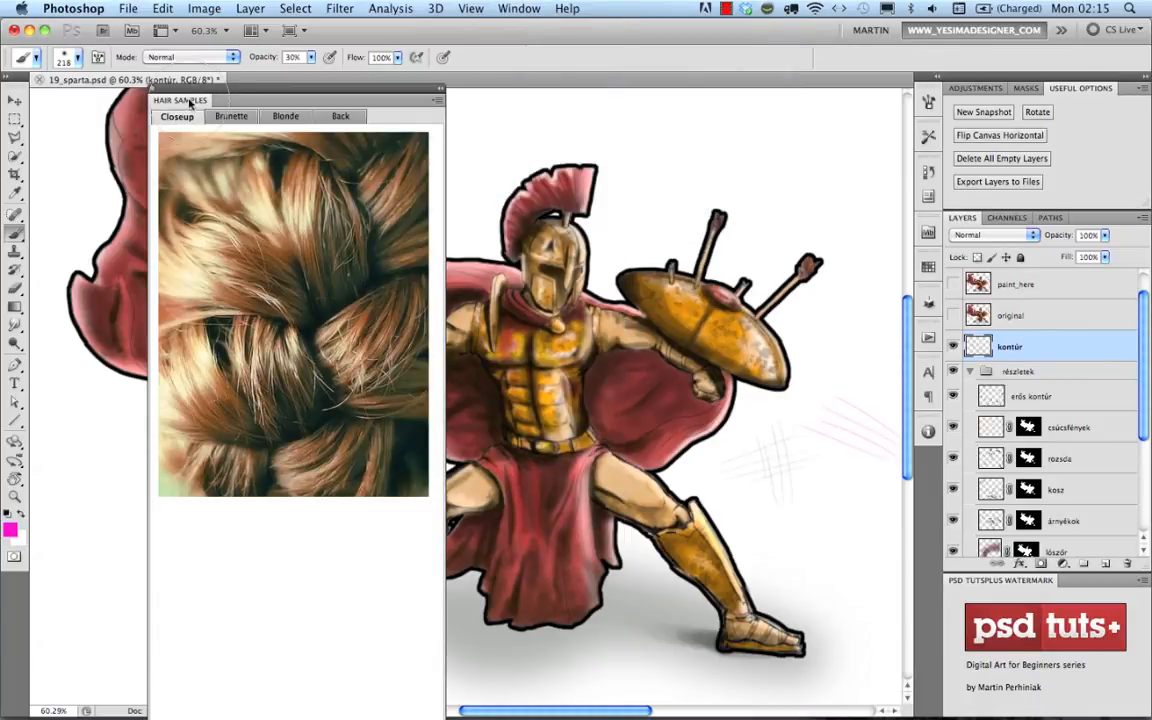
{"action": "left_click_drag", "start_coordinate": [158, 103], "coordinate": [36, 118]}
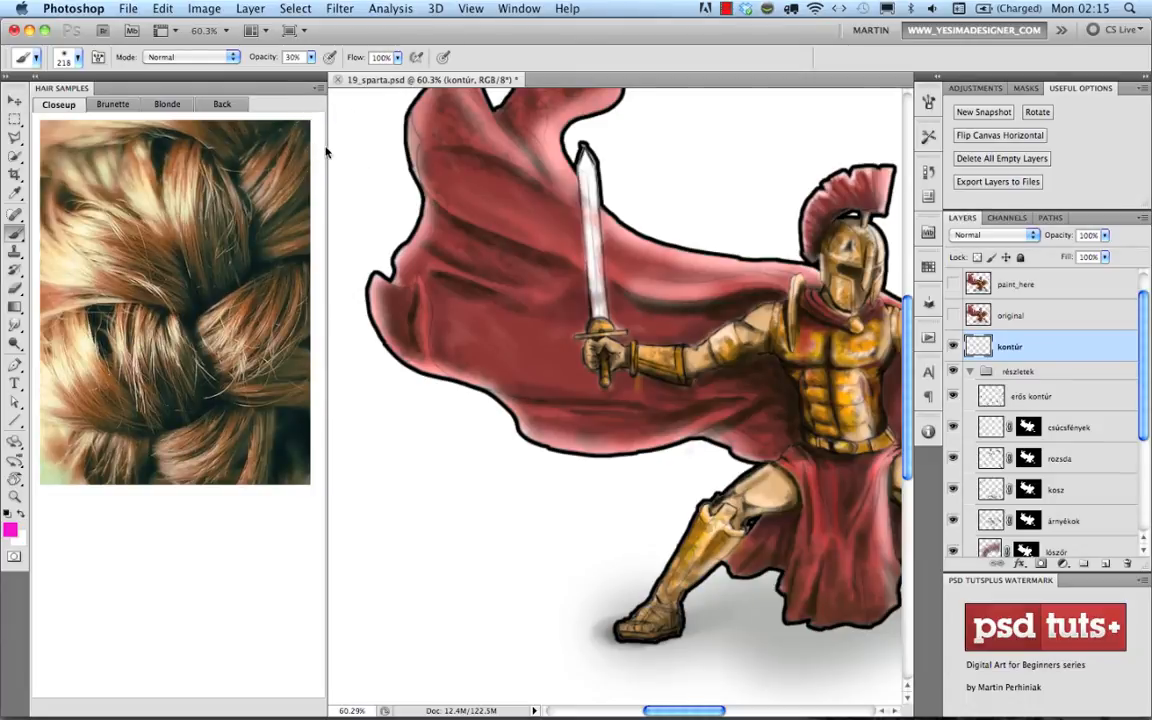
{"action": "left_click_drag", "start_coordinate": [327, 151], "coordinate": [284, 151]}
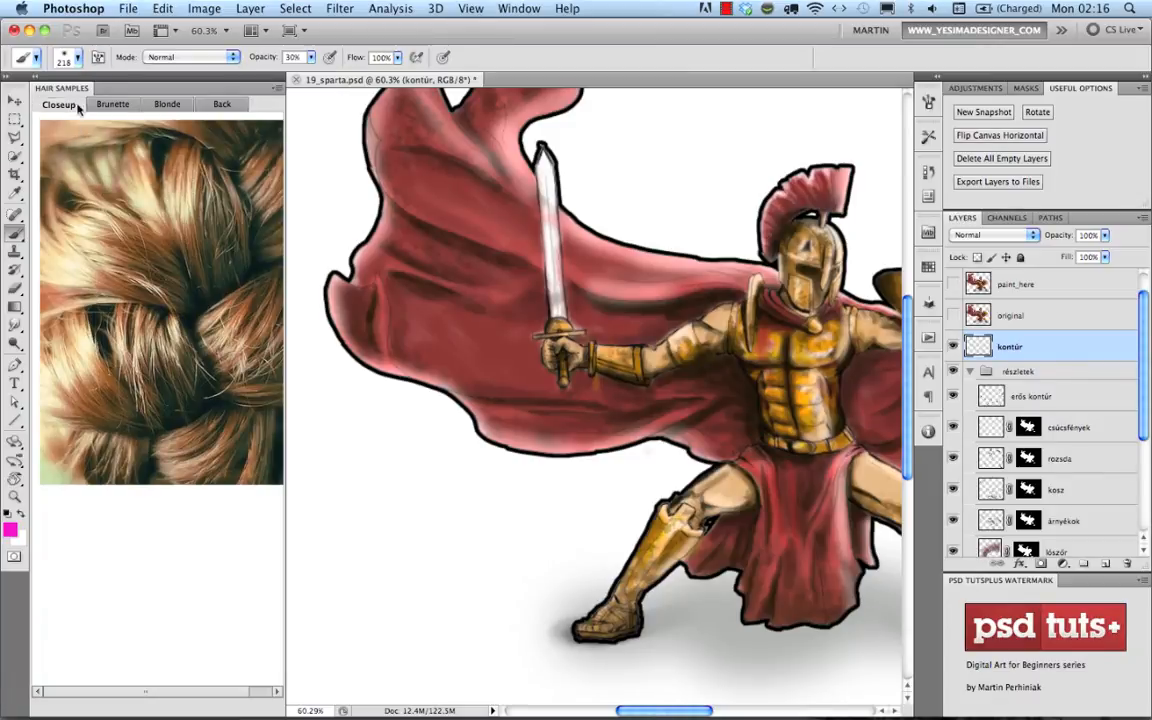
View the Brunette, Blonde and Back reference photos in the Hair samples panel.
{"action": "left_click", "coordinate": [115, 106]}
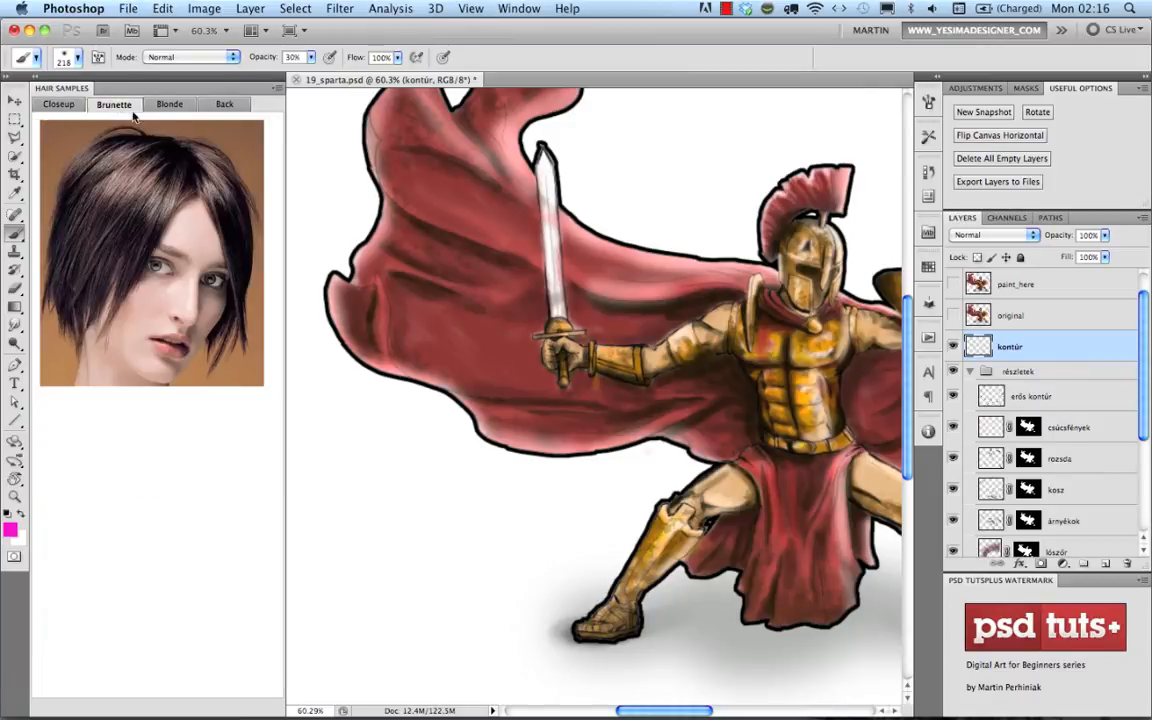
{"action": "left_click", "coordinate": [167, 106]}
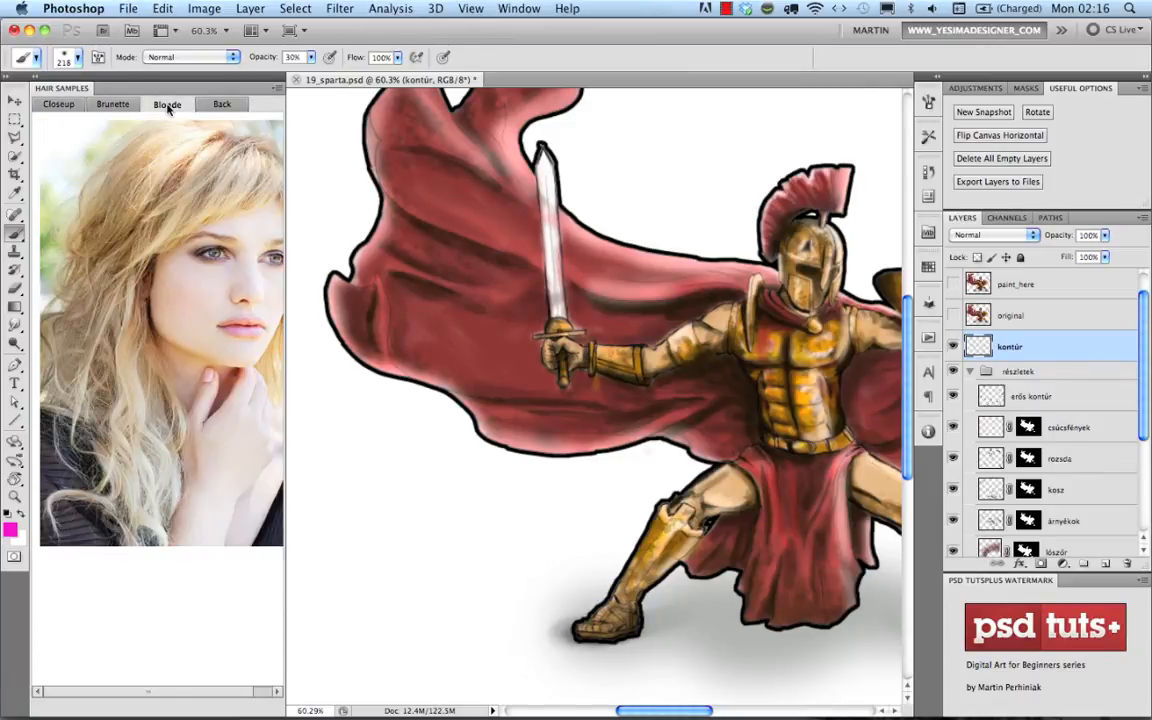
{"action": "left_click", "coordinate": [221, 105]}
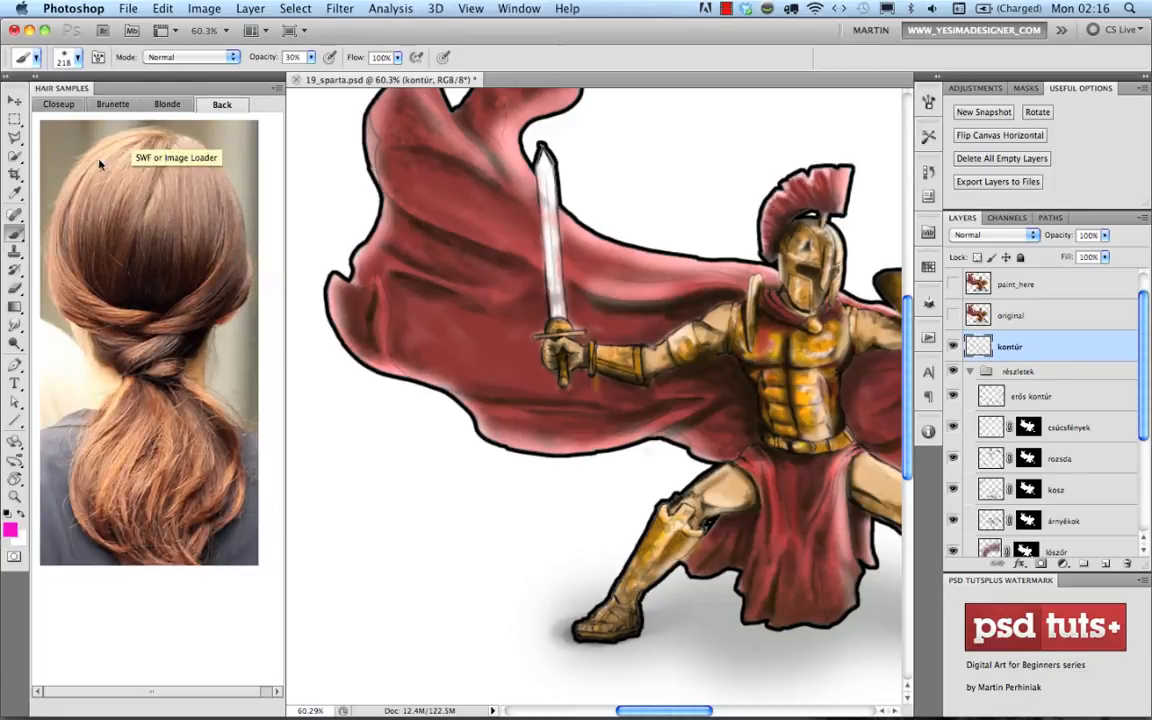
Sample hair colours from the Back reference photo with the Eyedropper, starting from the canvas, and fit the painting to the window.
{"action": "left_click", "coordinate": [15, 193]}
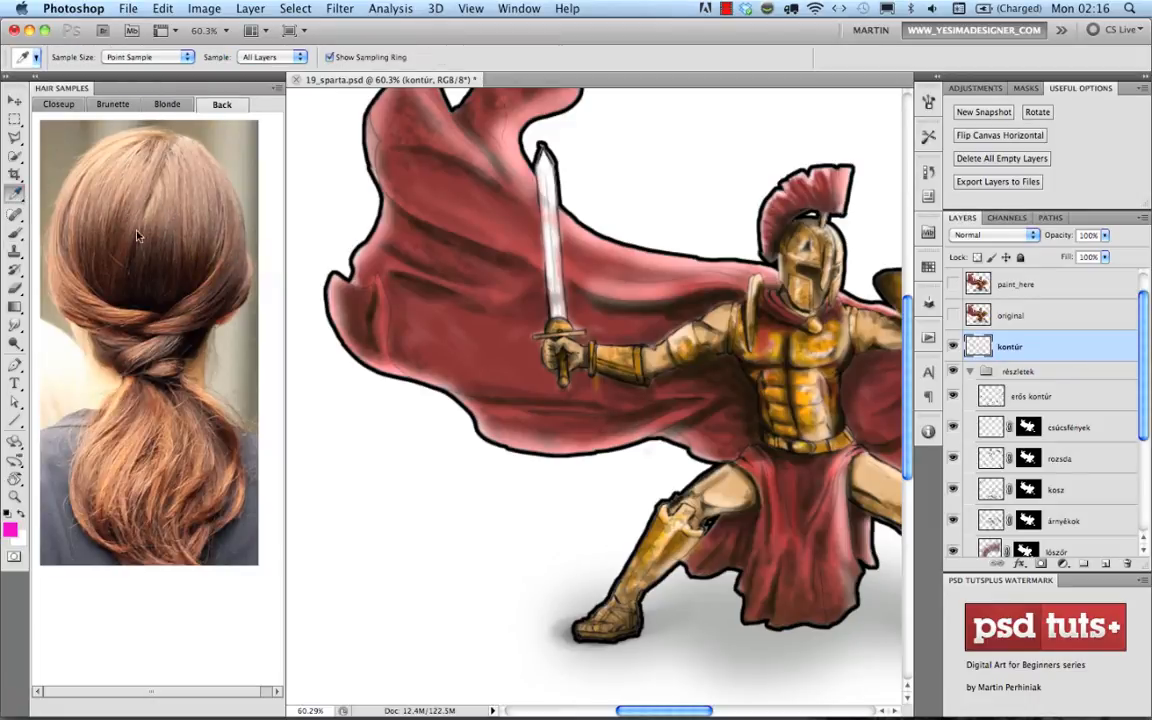
{"action": "left_click", "coordinate": [329, 234]}
{"action": "left_click_drag", "start_coordinate": [329, 234], "coordinate": [216, 245]}
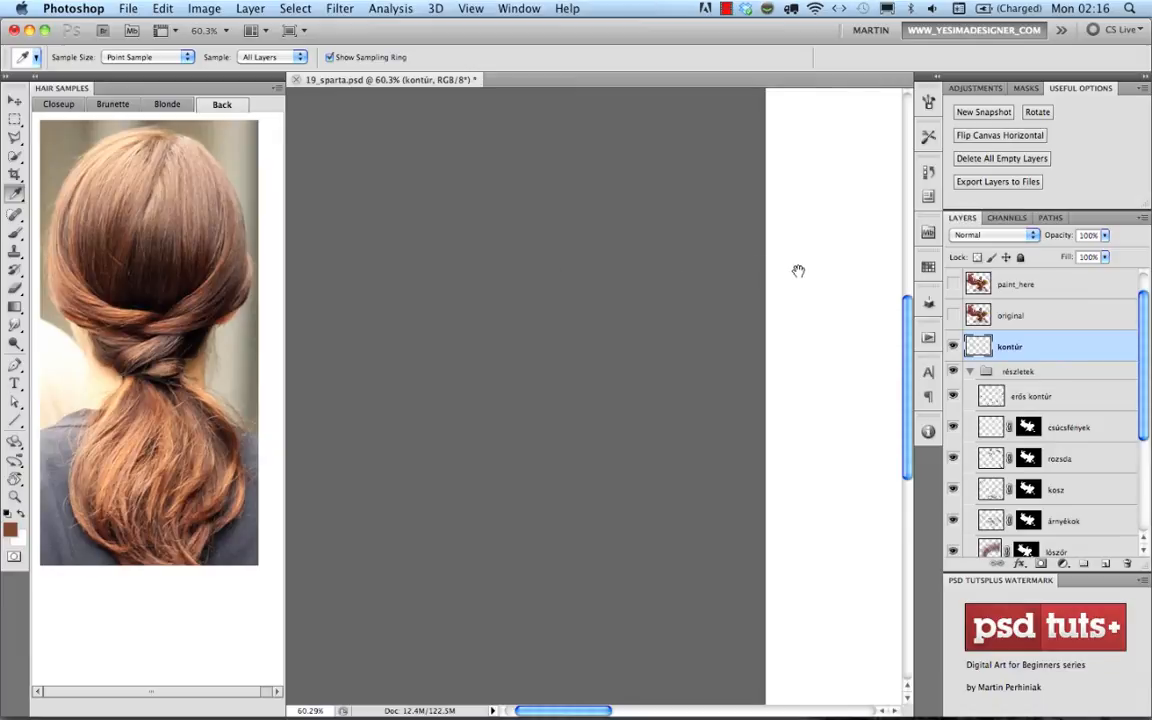
{"action": "left_click_drag", "start_coordinate": [798, 270], "coordinate": [375, 260]}
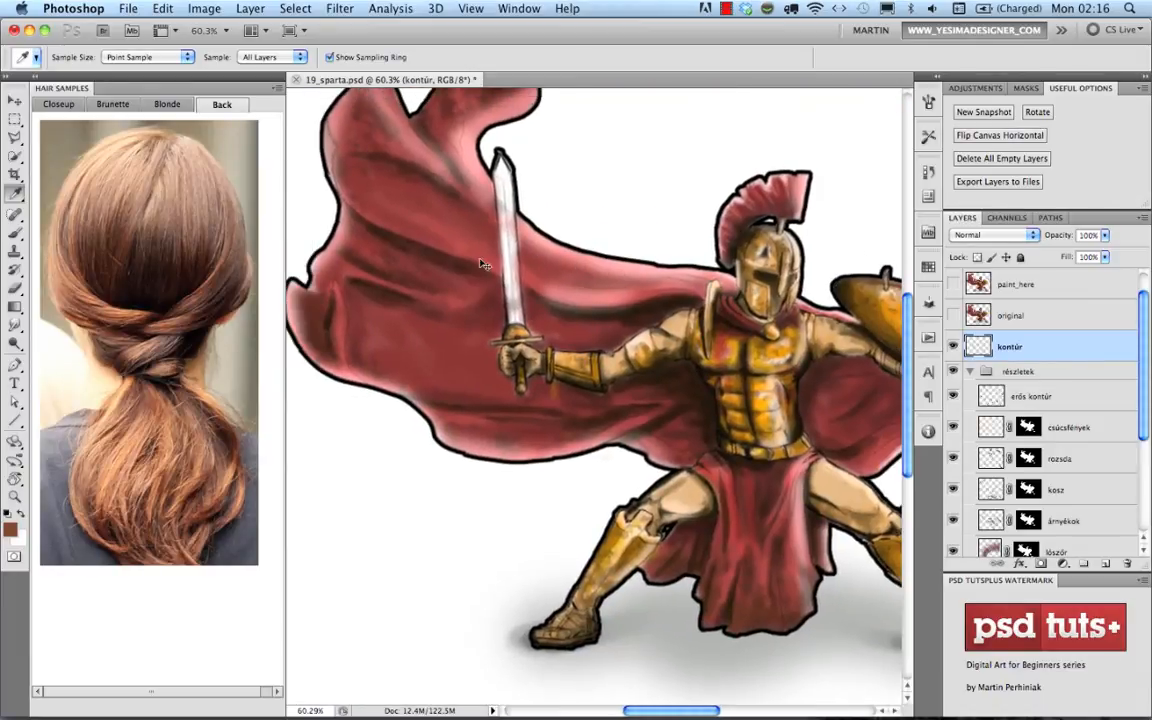
{"action": "key", "text": "super+0"}
{"action": "left_click_drag", "start_coordinate": [345, 280], "coordinate": [131, 202]}
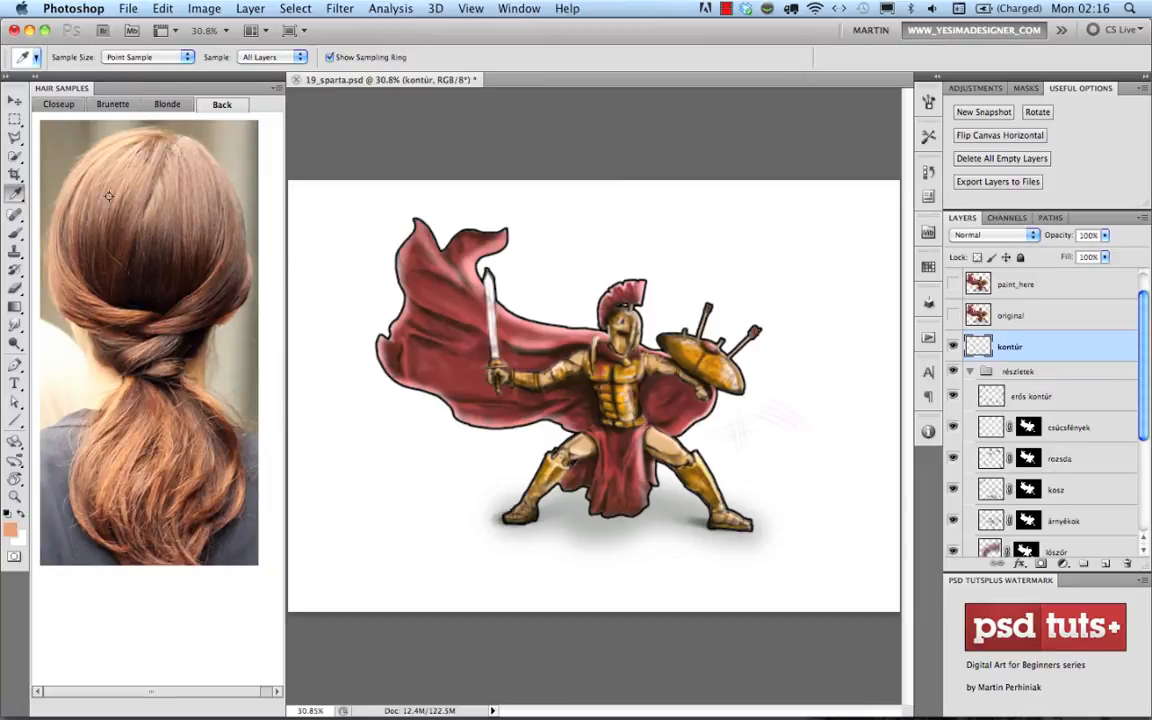
{"action": "left_click", "coordinate": [113, 205]}
Sample a light orange hair tone for the Brush and paint a swatch beside the cape at size 76 and 100% opacity.
{"action": "left_click", "coordinate": [15, 233]}
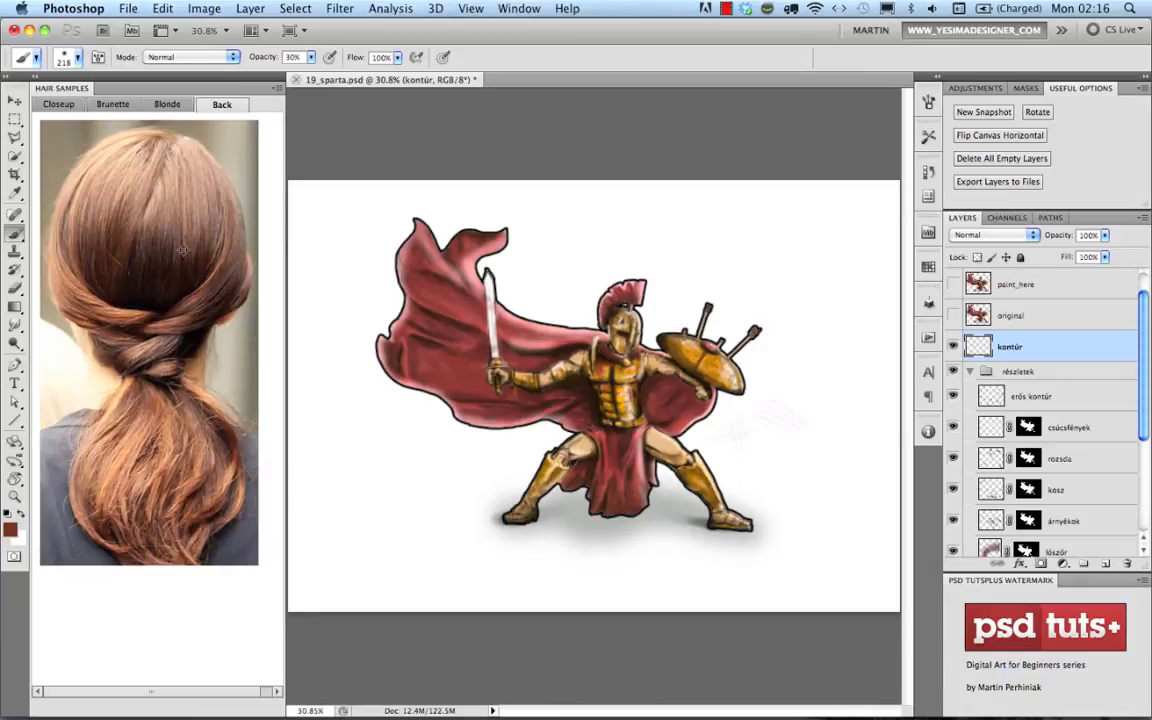
{"action": "left_click", "coordinate": [90, 193], "text": "alt"}
{"action": "left_click", "coordinate": [78, 191], "text": "alt"}
{"action": "left_click_drag", "start_coordinate": [350, 240], "coordinate": [465, 246]}
{"action": "left_click_drag", "start_coordinate": [392, 264], "coordinate": [453, 294]}
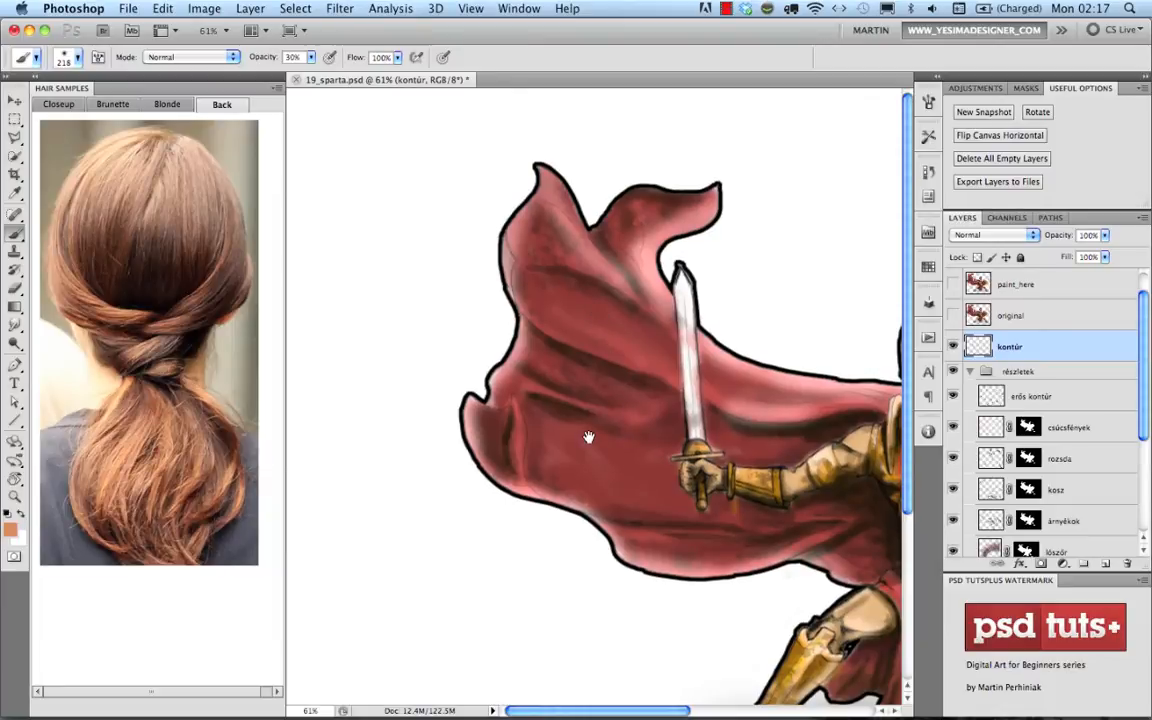
{"action": "mouse_move", "coordinate": [397, 213]}
{"action": "left_mouse_down"}
{"action": "mouse_move", "coordinate": [352, 222]}
{"action": "mouse_move", "coordinate": [387, 231]}
{"action": "mouse_move", "coordinate": [366, 228]}
{"action": "mouse_move", "coordinate": [402, 159]}
{"action": "mouse_move", "coordinate": [348, 216]}
{"action": "mouse_move", "coordinate": [323, 279]}
{"action": "mouse_move", "coordinate": [420, 180]}
{"action": "mouse_move", "coordinate": [362, 246]}
{"action": "left_mouse_up"}
{"action": "key", "text": "0"}
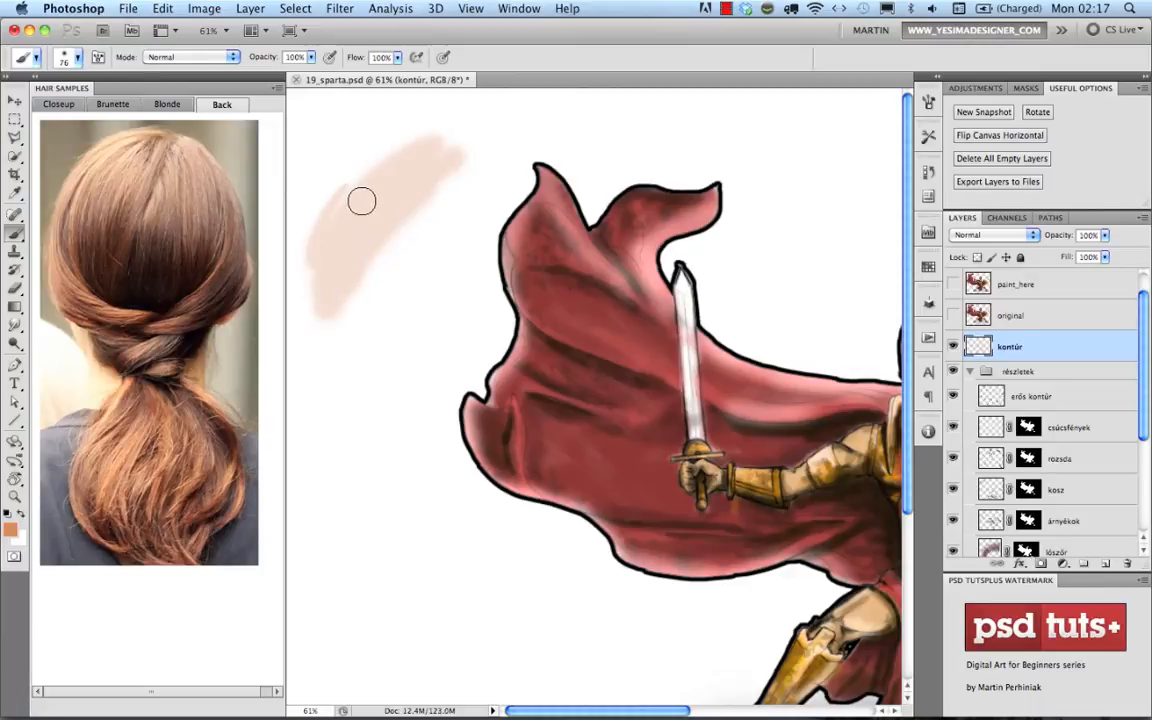
{"action": "key", "text": "super+z"}
{"action": "left_click_drag", "start_coordinate": [360, 150], "coordinate": [404, 132]}
{"action": "mouse_move", "coordinate": [304, 256]}
{"action": "left_mouse_down"}
{"action": "mouse_move", "coordinate": [398, 180]}
{"action": "mouse_move", "coordinate": [440, 190]}
{"action": "mouse_move", "coordinate": [383, 262]}
{"action": "mouse_move", "coordinate": [320, 305]}
{"action": "left_mouse_up"}
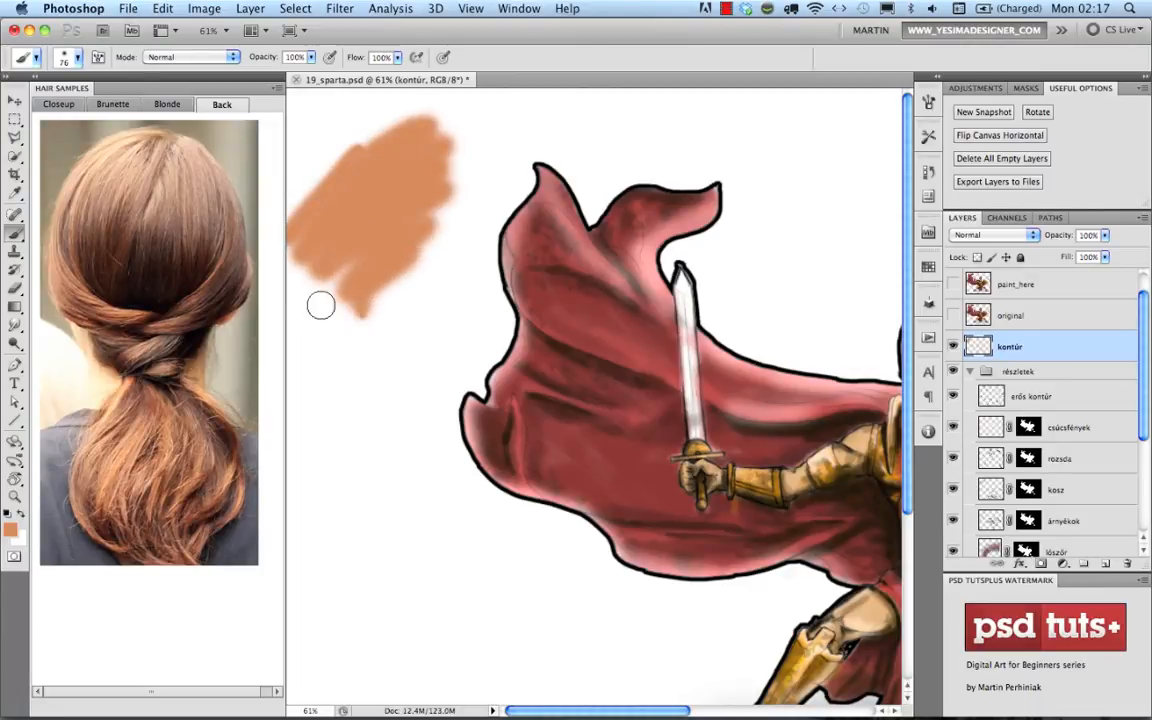
Sample a muted brown and a very dark brown from the hair photo and paint both over the orange swatch.
{"action": "left_click", "coordinate": [380, 226], "text": "alt"}
{"action": "left_click", "coordinate": [152, 205], "text": "alt"}
{"action": "mouse_move", "coordinate": [342, 208]}
{"action": "left_mouse_down"}
{"action": "mouse_move", "coordinate": [307, 246]}
{"action": "mouse_move", "coordinate": [371, 211]}
{"action": "mouse_move", "coordinate": [330, 259]}
{"action": "mouse_move", "coordinate": [375, 261]}
{"action": "mouse_move", "coordinate": [337, 297]}
{"action": "mouse_move", "coordinate": [286, 268]}
{"action": "mouse_move", "coordinate": [209, 262]}
{"action": "mouse_move", "coordinate": [416, 232]}
{"action": "mouse_move", "coordinate": [335, 284]}
{"action": "mouse_move", "coordinate": [395, 272]}
{"action": "mouse_move", "coordinate": [366, 323]}
{"action": "left_mouse_up"}
{"action": "left_click", "coordinate": [335, 228], "text": "alt"}
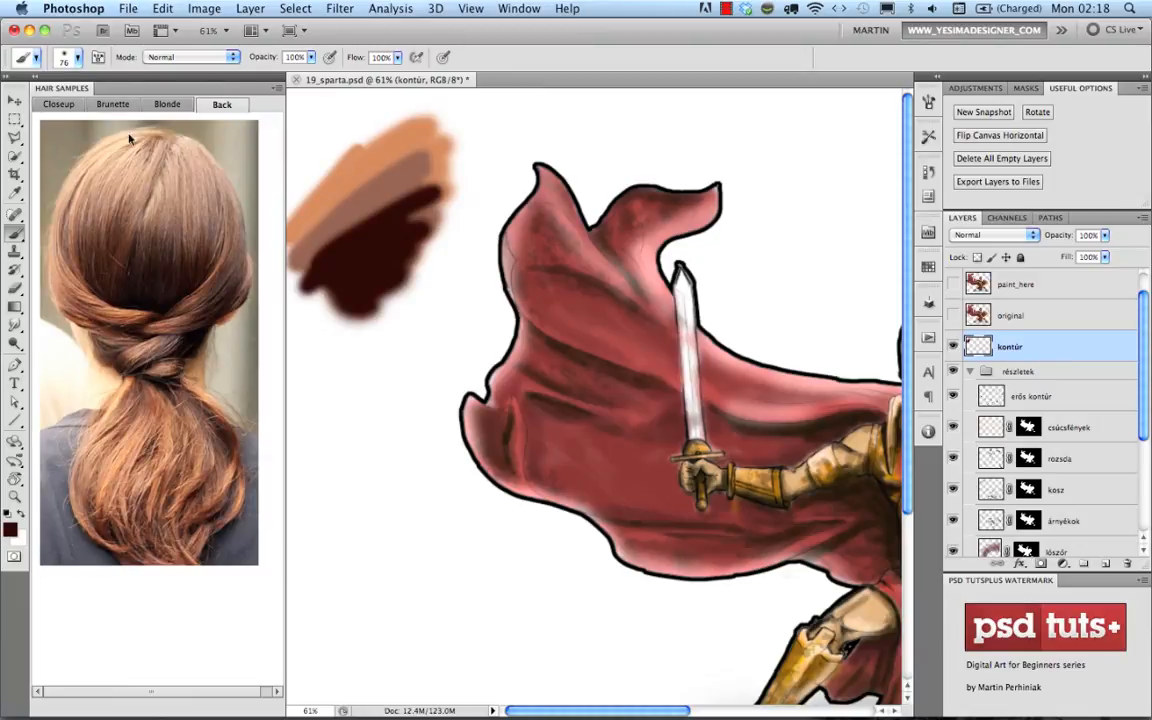
Switch to Adobe Configurator 2.0.
{"action": "key", "text": "super+Tab"}
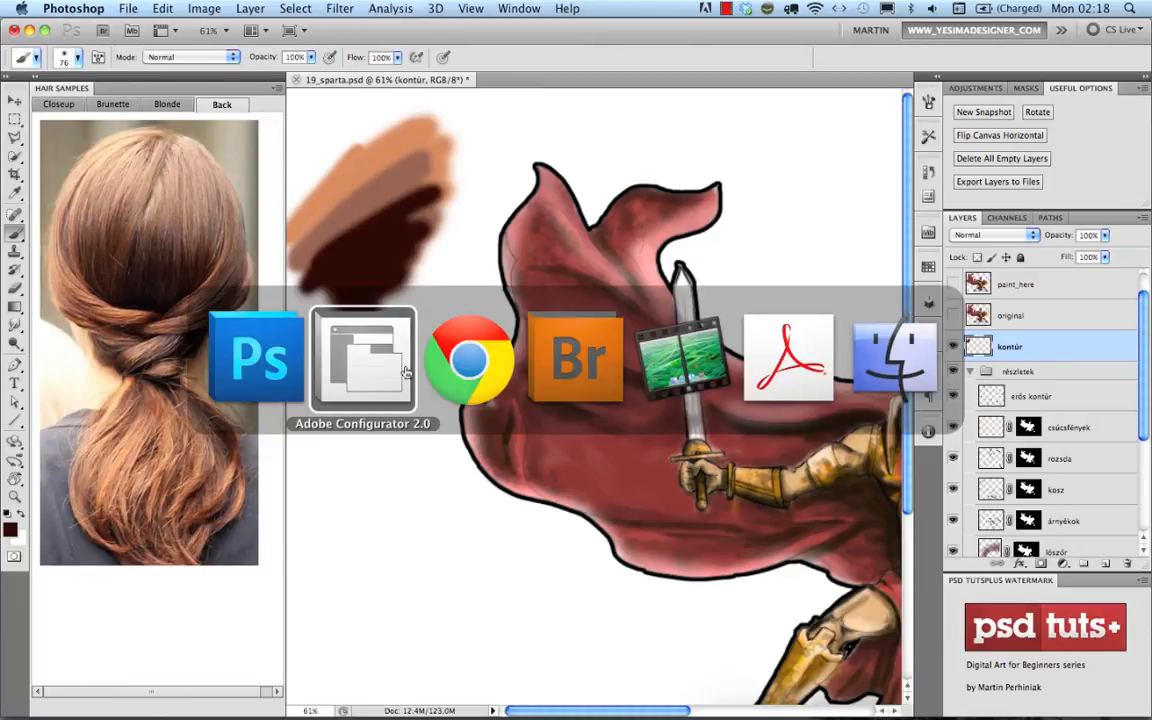